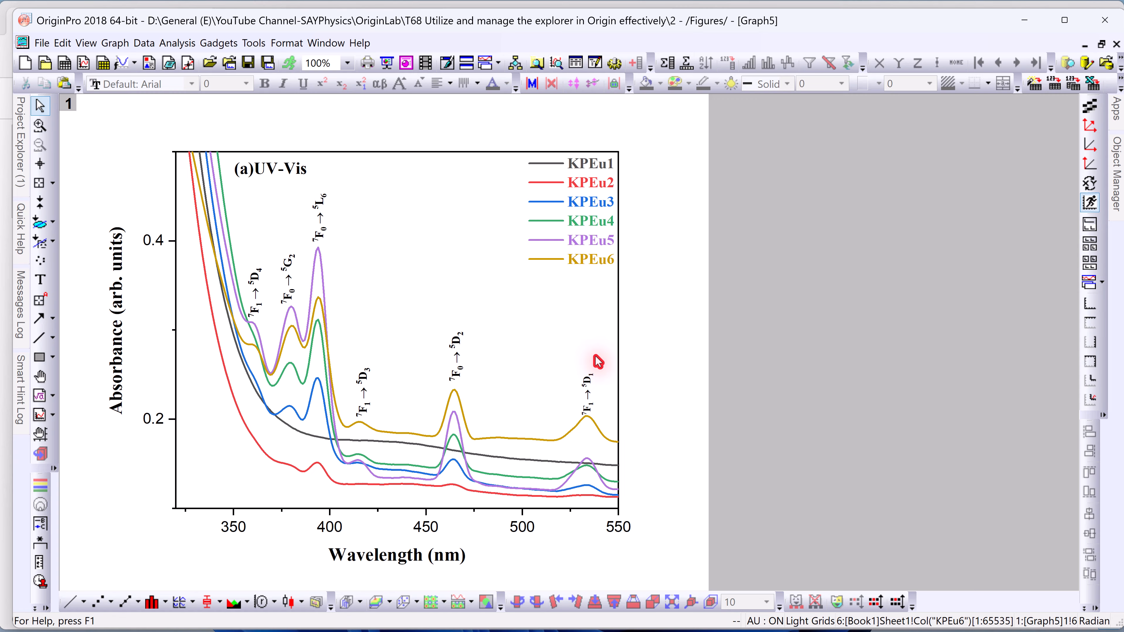
Restore the maximized Graph5 window and spread out the Graph1B, Book1B and Graph1A windows in the workspace.
left_click(1101, 44)
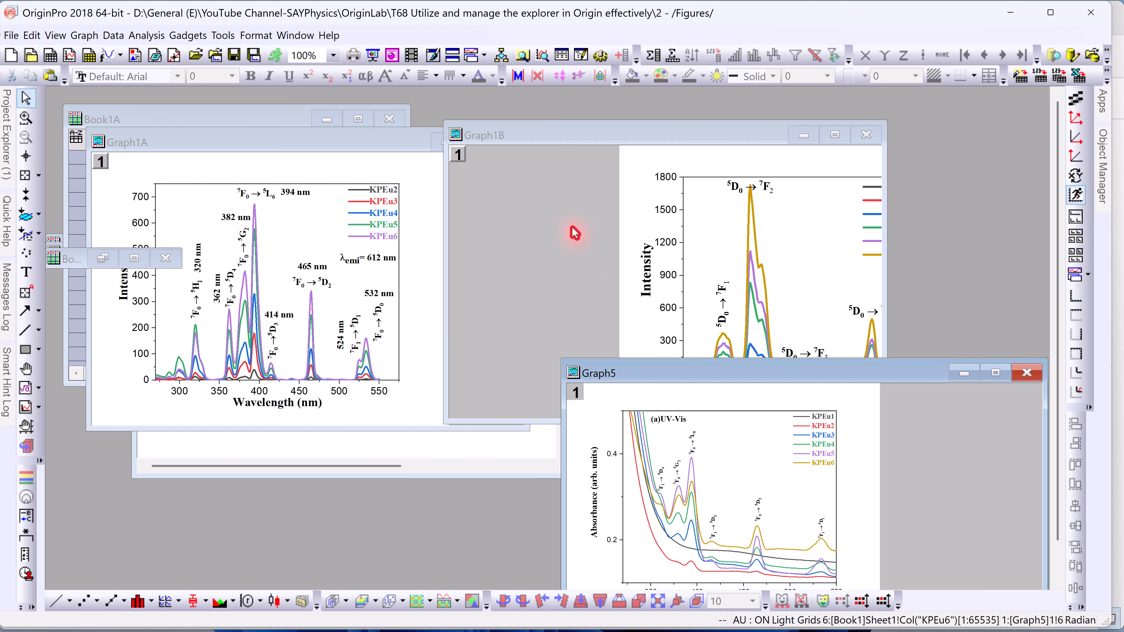
left_click_drag(505, 137, 628, 138)
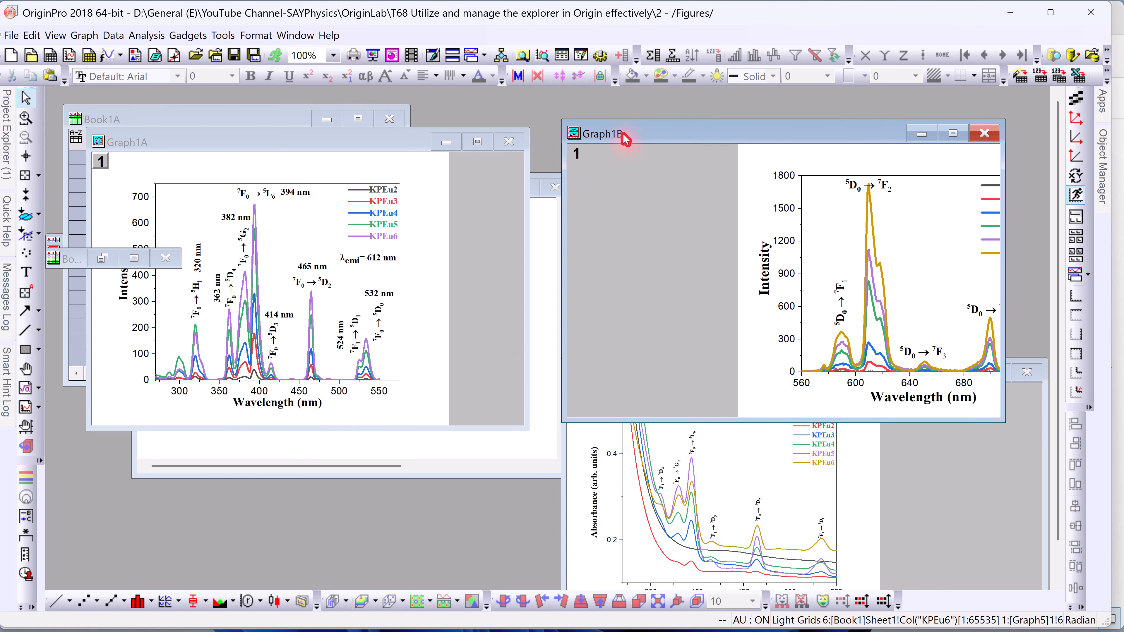
left_click(103, 258)
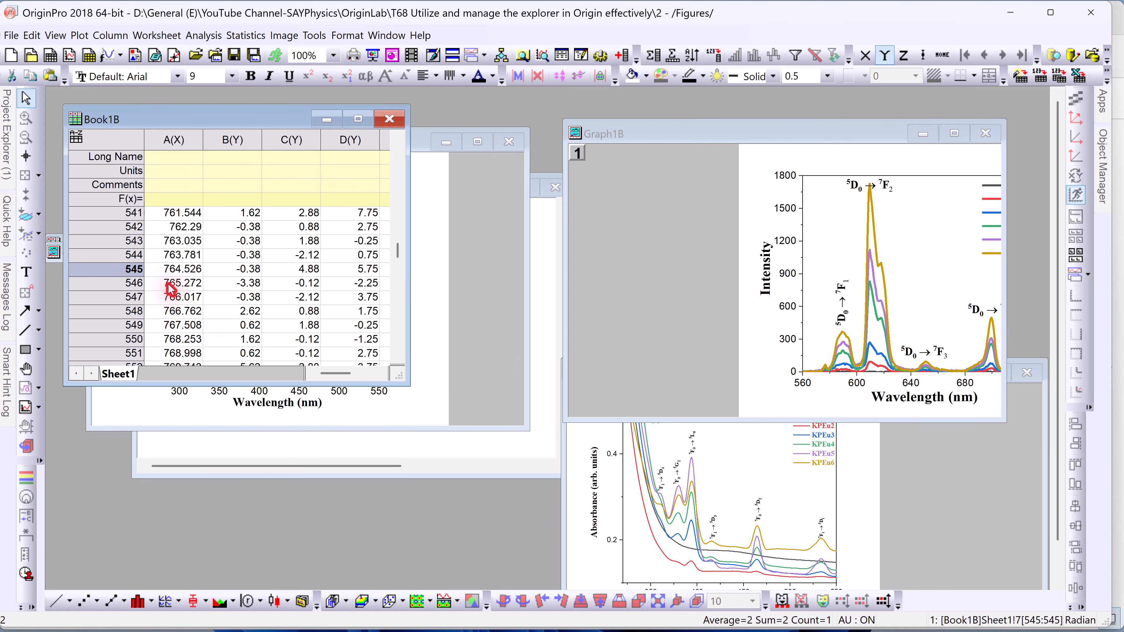
left_click(422, 190)
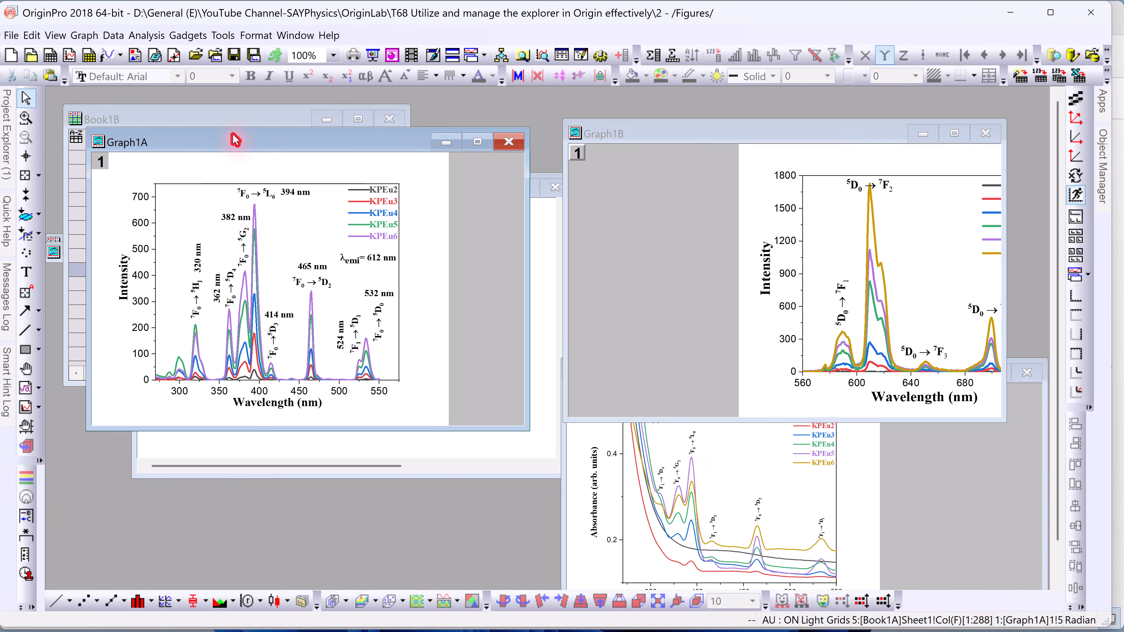
left_click_drag(236, 149, 484, 181)
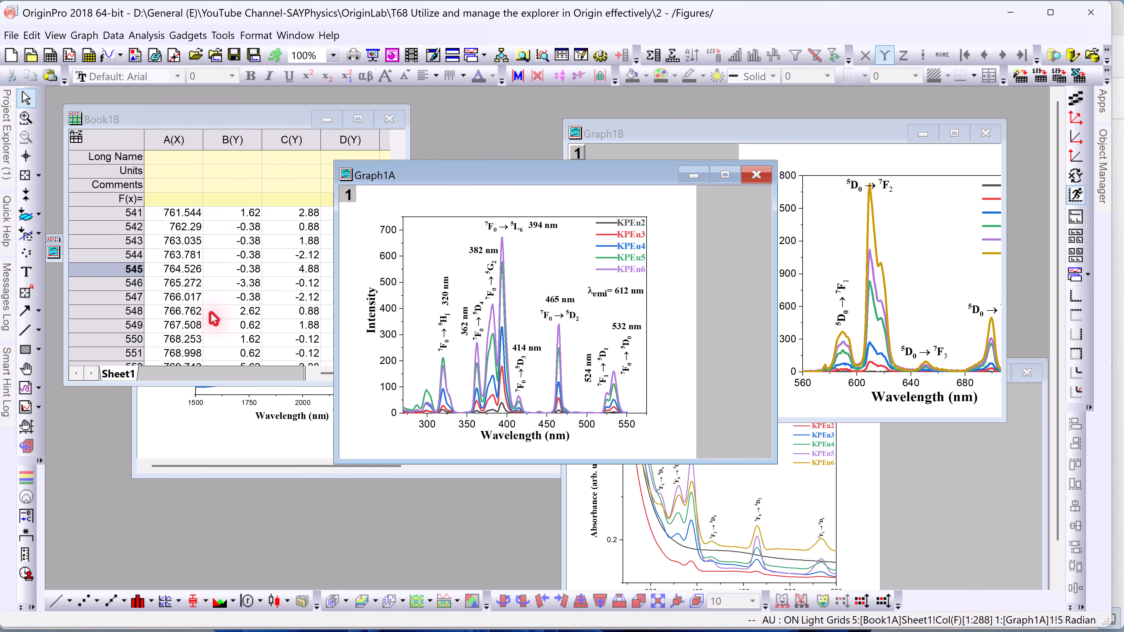
Restore the minimized Graph3 and Book1 windows and move the Book1B and Book1A workbooks apart.
left_click(56, 249)
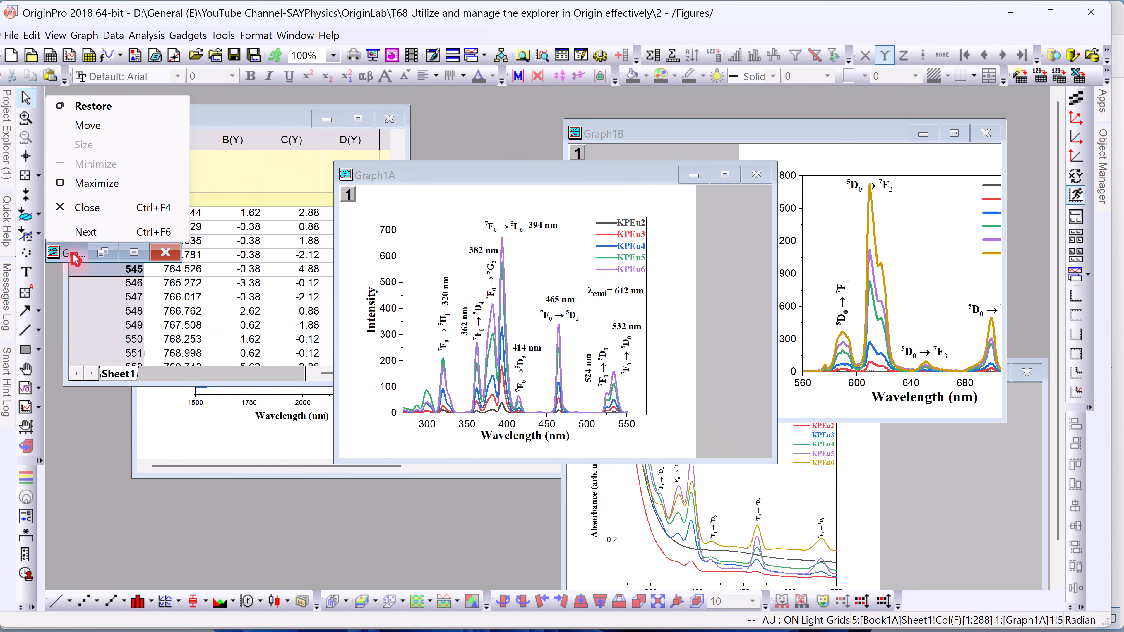
left_click(103, 252)
left_click(102, 252)
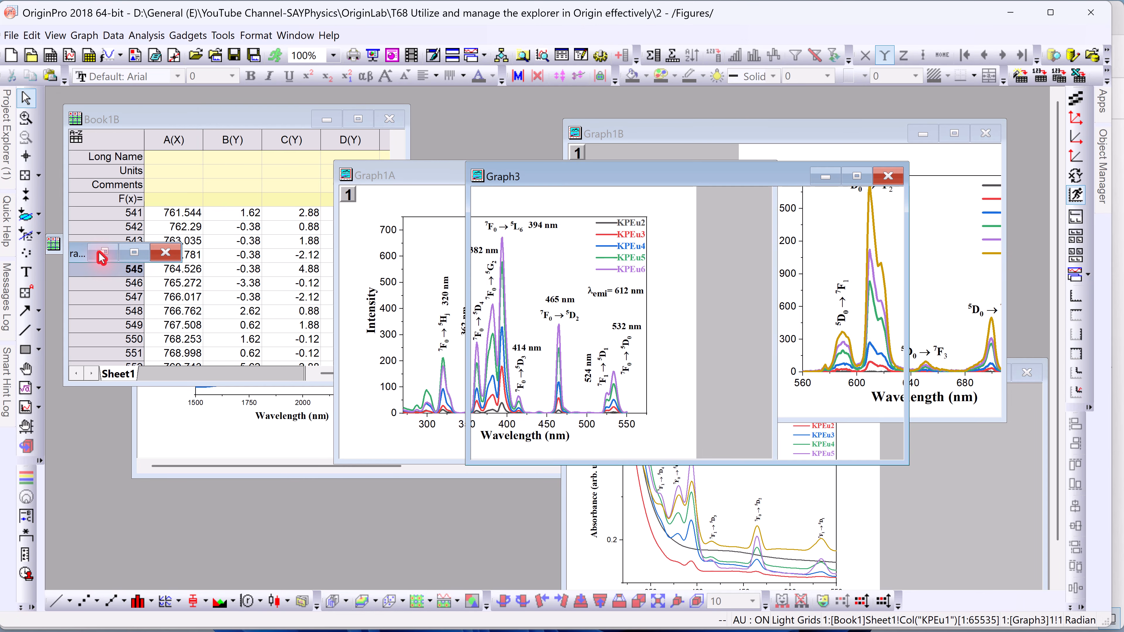
left_click_drag(203, 120, 585, 184)
left_click_drag(254, 120, 479, 137)
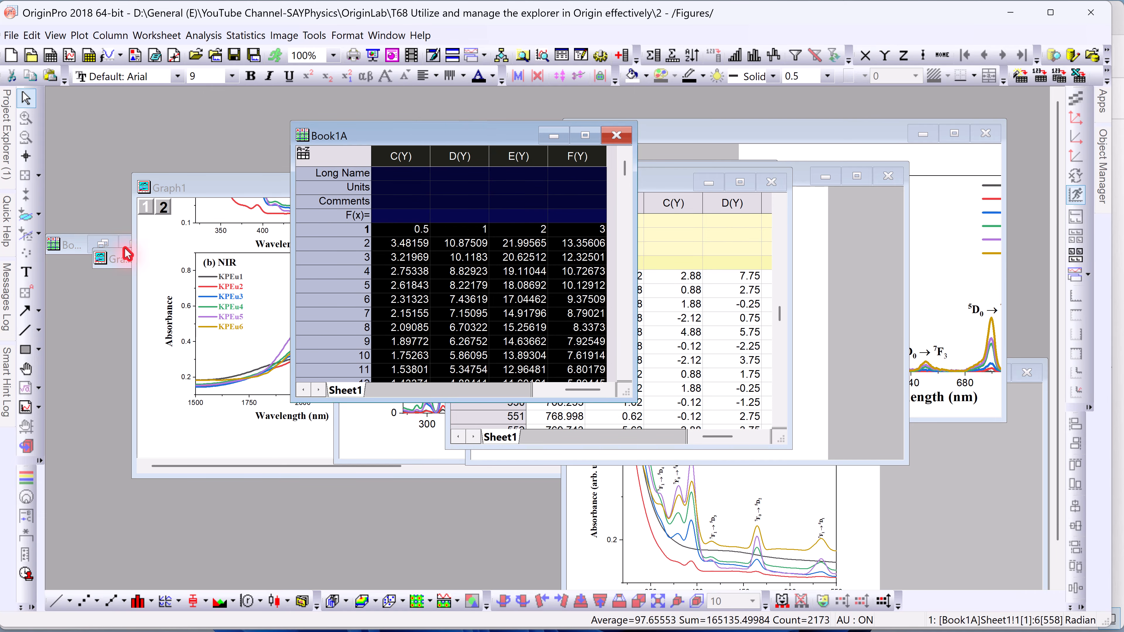
double_click(54, 243)
mouse_move(204, 128)
left_mouse_down()
mouse_move(272, 259)
mouse_move(196, 131)
left_mouse_up()
Bring the overlapping workbook and graph windows to the front one by one and move Graph1 slightly lower.
left_click(686, 231)
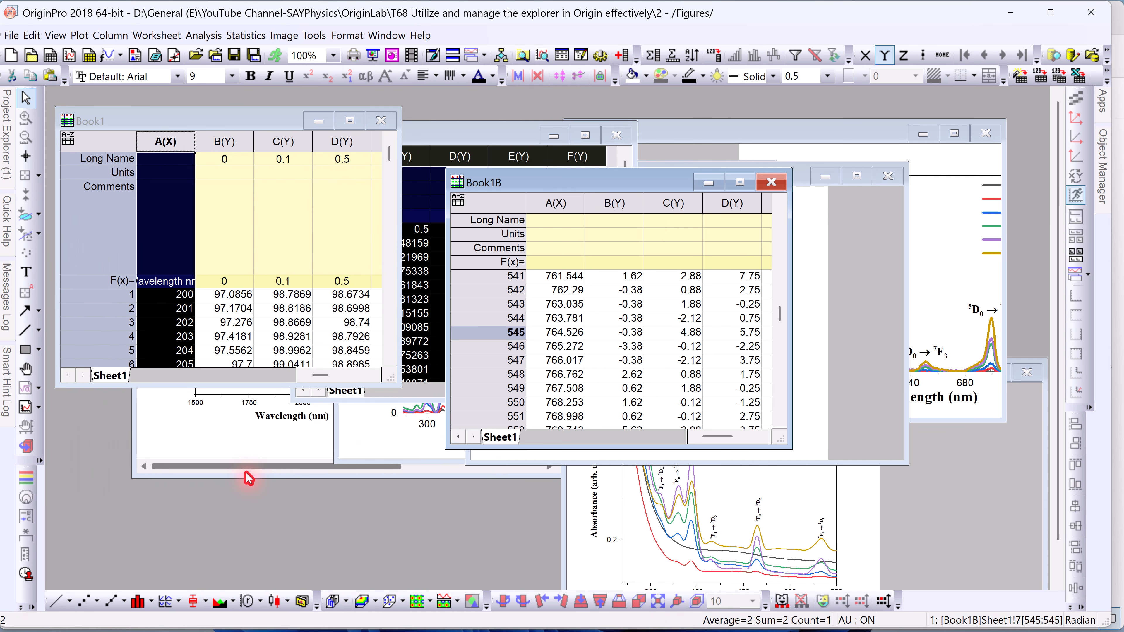
left_click(369, 459)
left_click(642, 402)
left_click(952, 295)
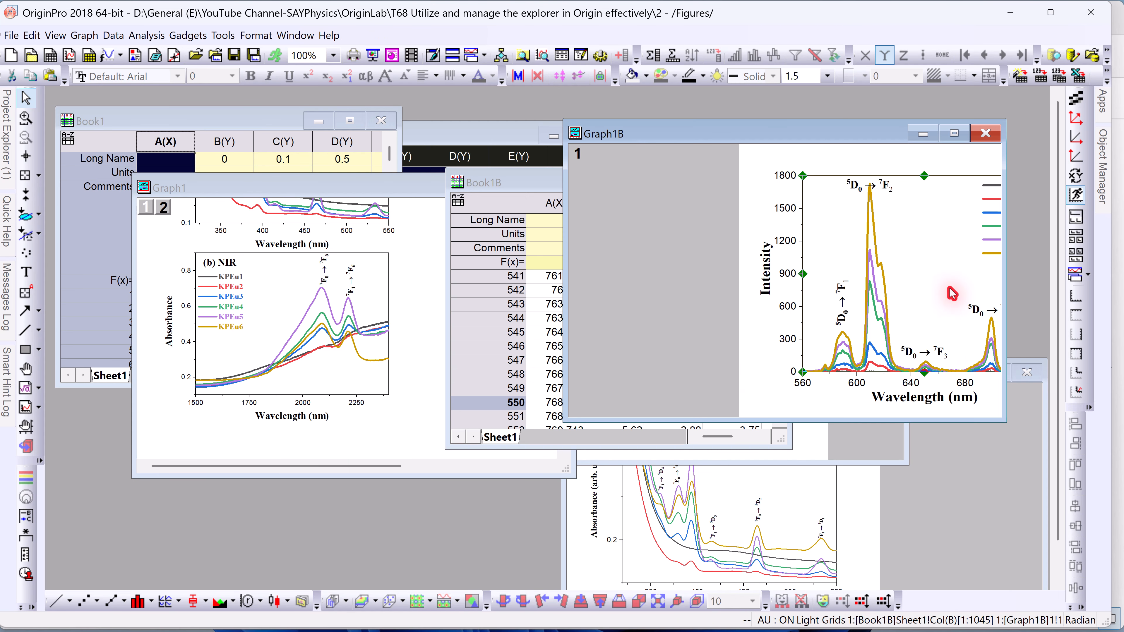
left_click(598, 550)
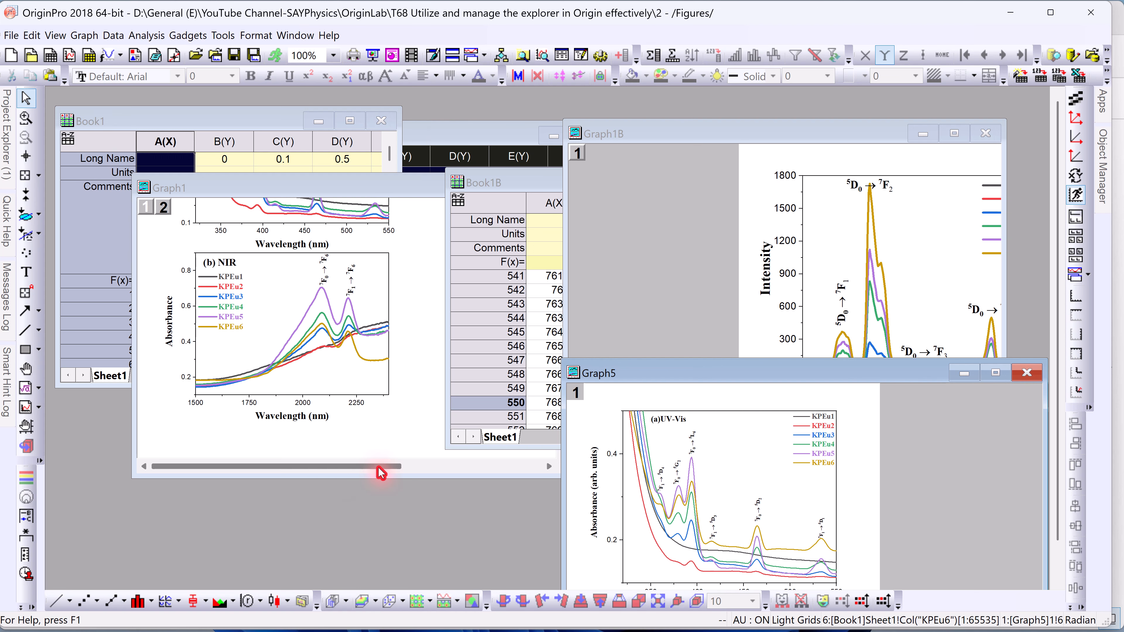
left_click_drag(231, 193, 245, 253)
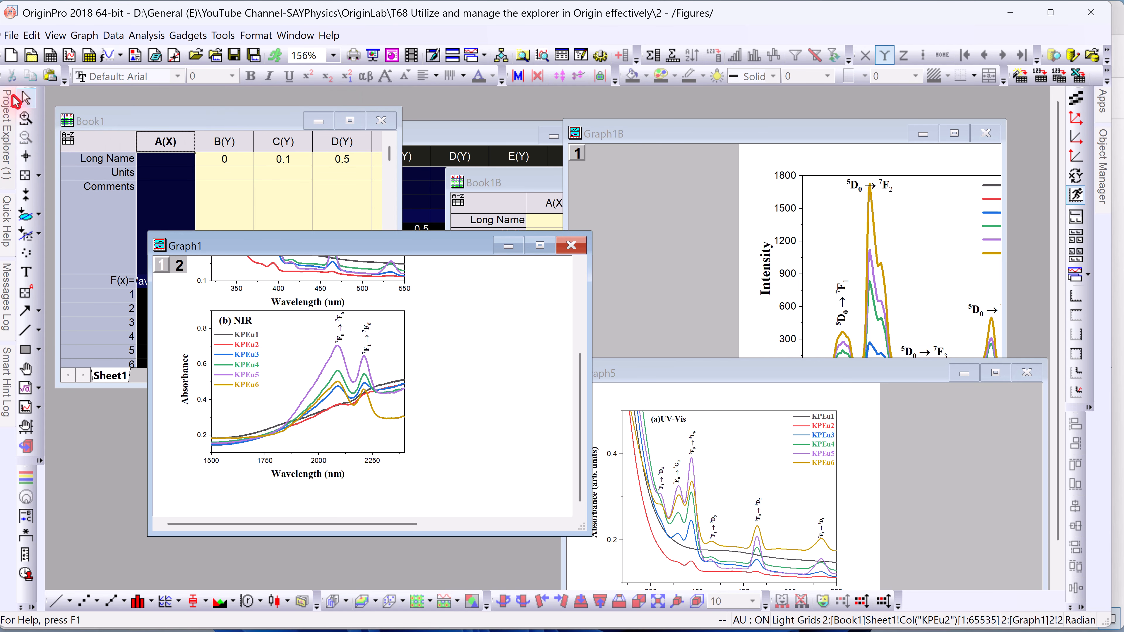
mouse_move(8, 173)
mouse_move(6, 145)
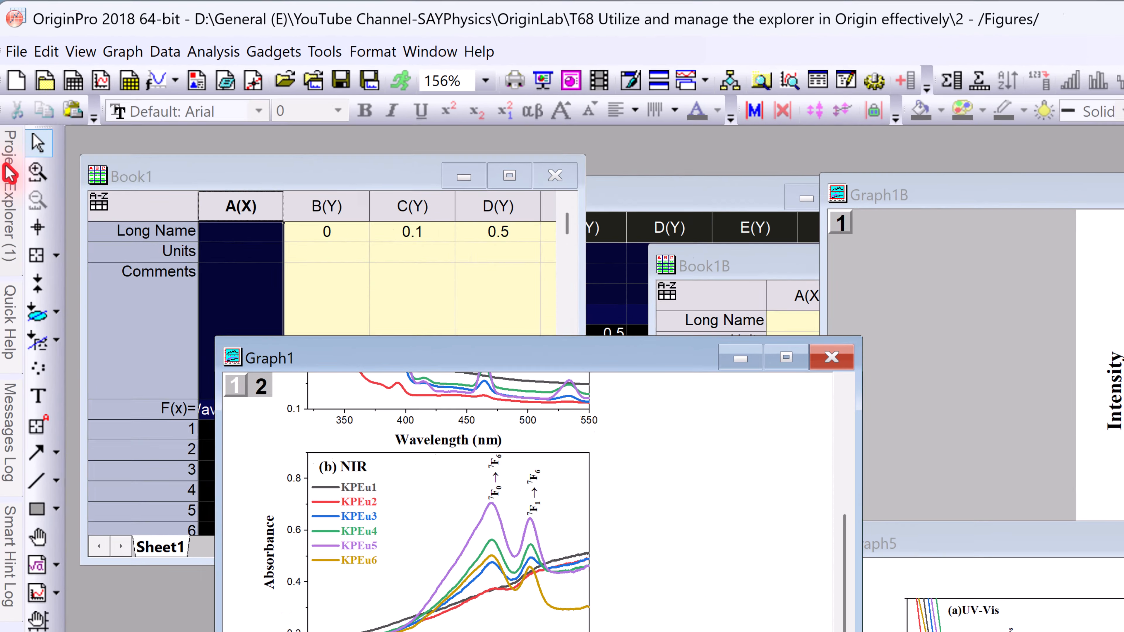
mouse_move(7, 133)
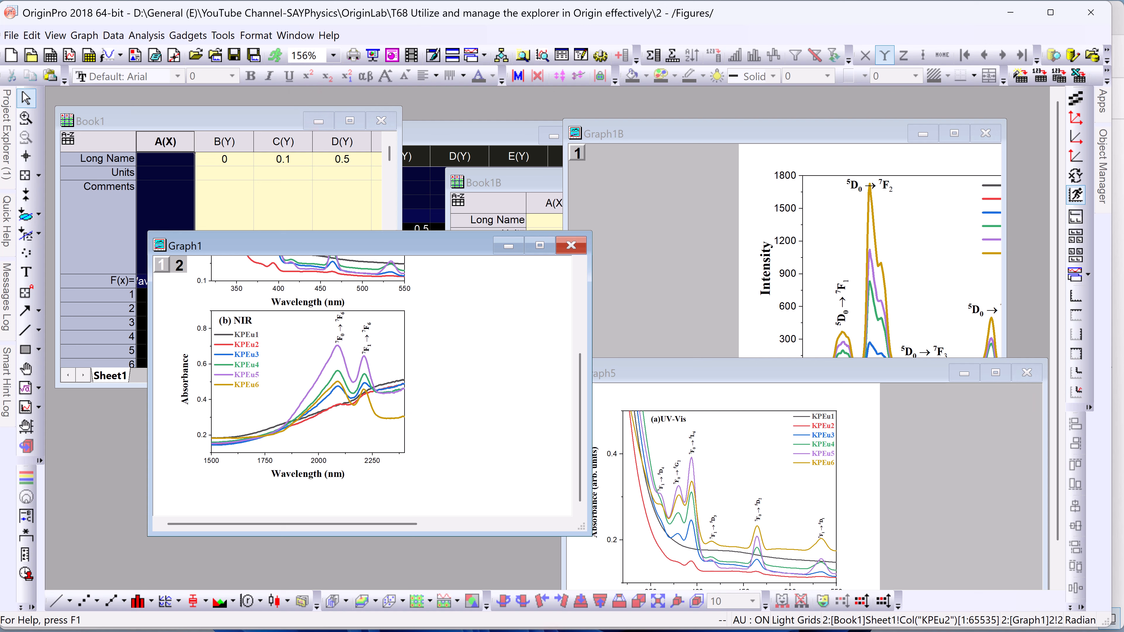
Launch a new Origin 2018 64Bit session and show the default Folder1 in the Project Explorer.
mouse_move(820, 631)
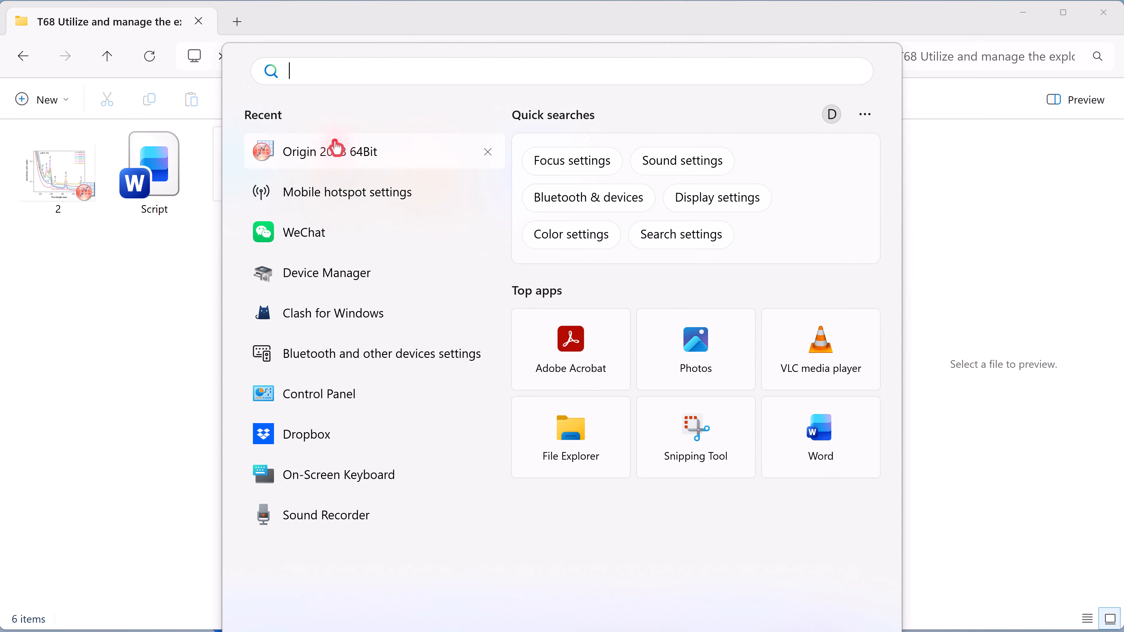
left_click(326, 150)
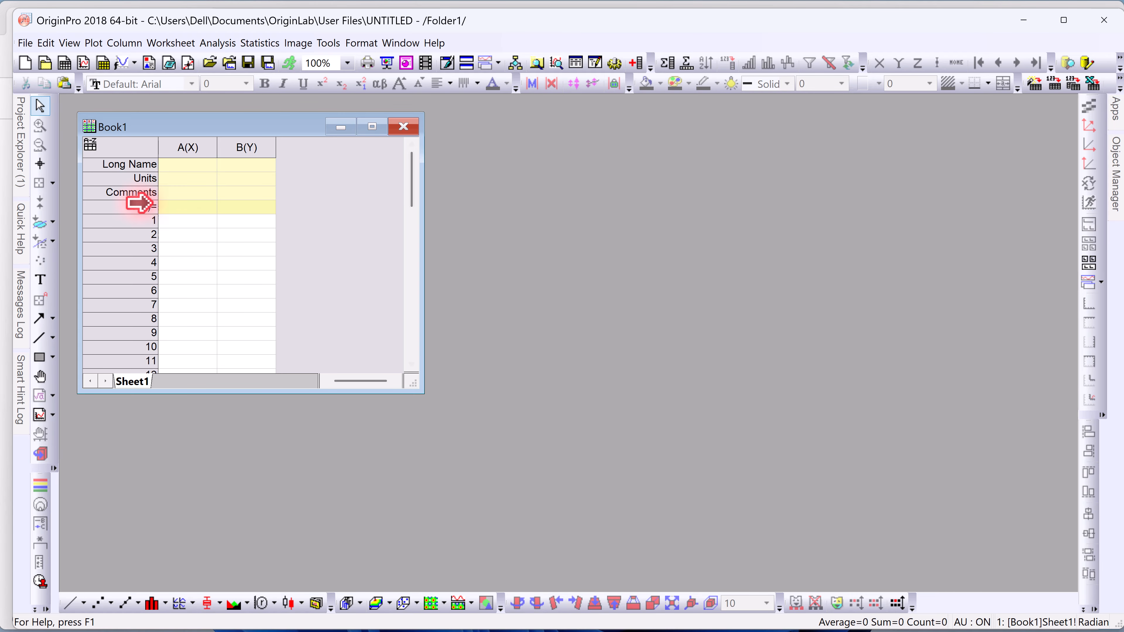
left_click(27, 155)
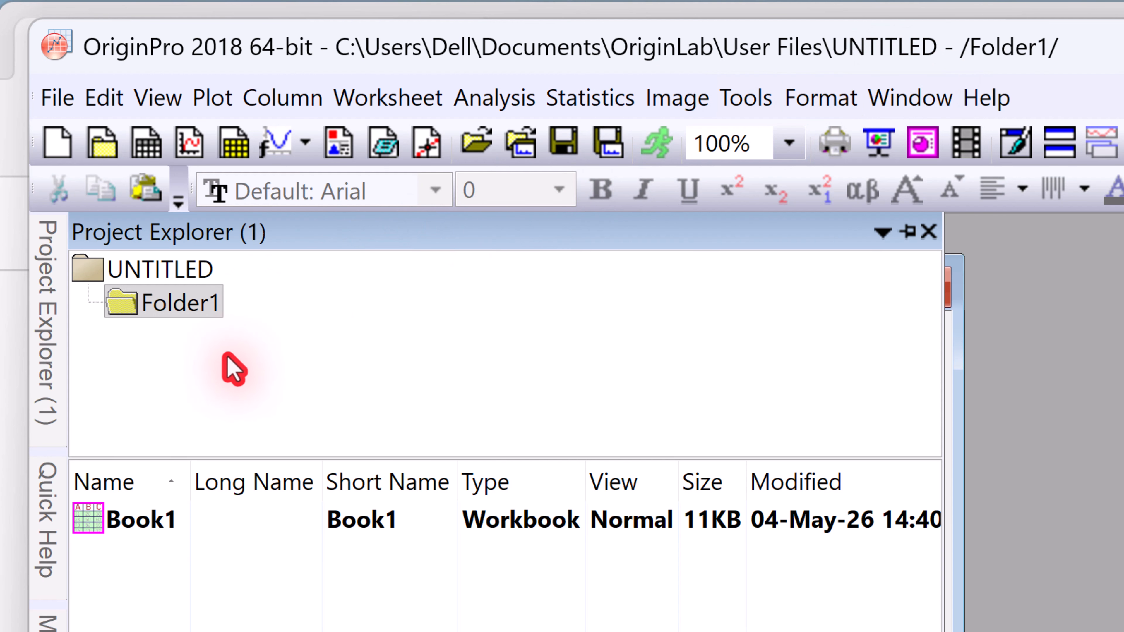
left_click(174, 312)
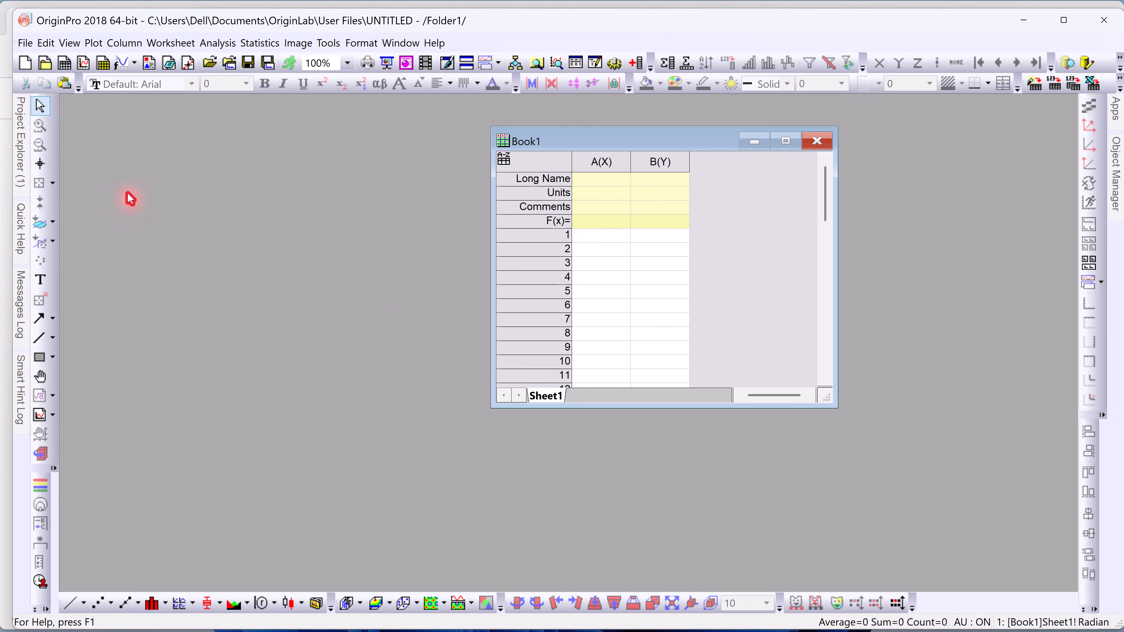
Save the new untitled project under the file name Test as a Project (*.opju).
mouse_move(23, 157)
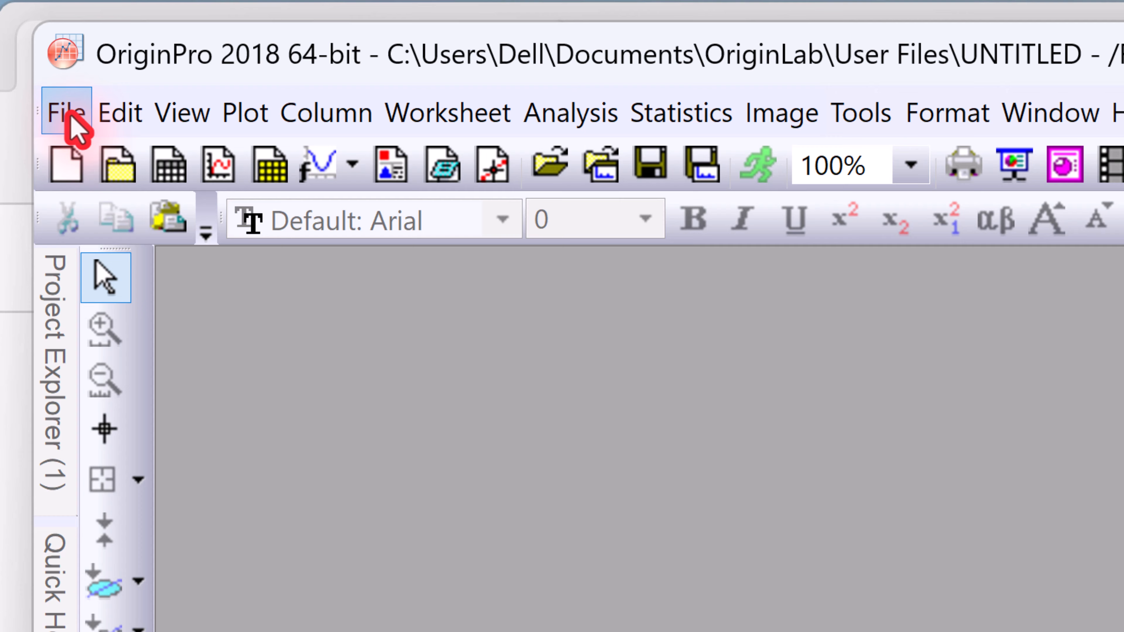
left_click(25, 44)
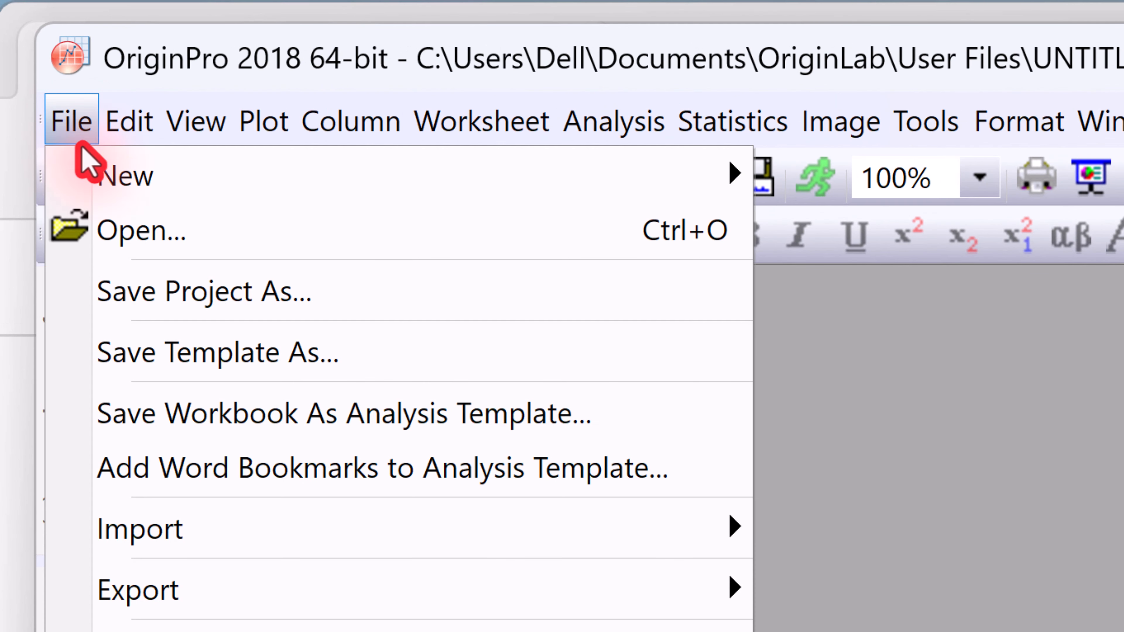
left_click(138, 296)
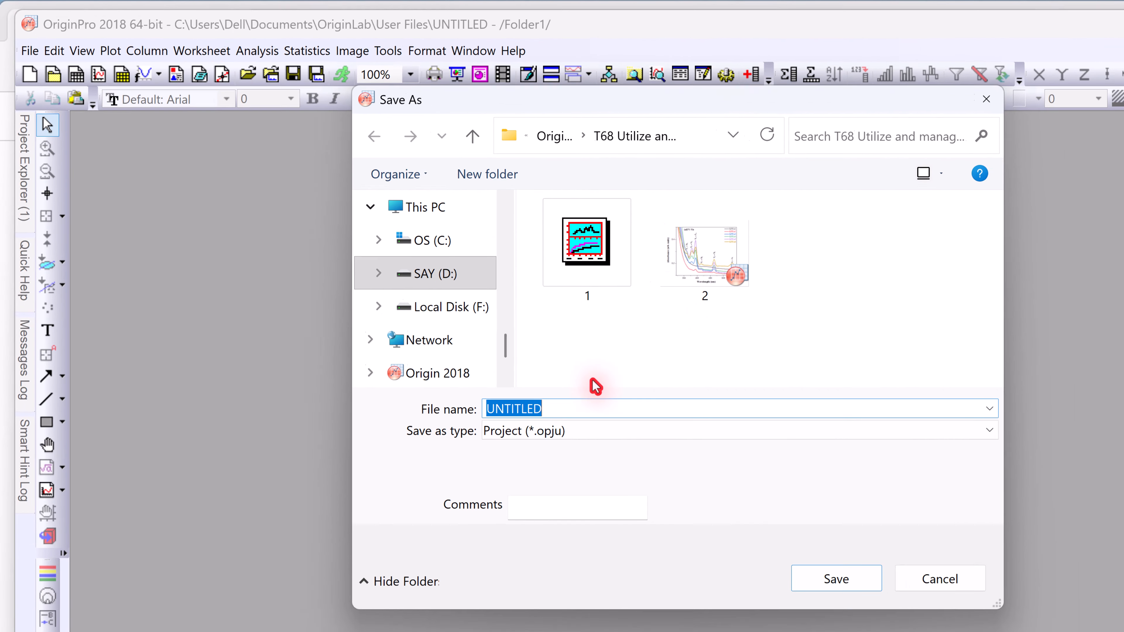
type("Test")
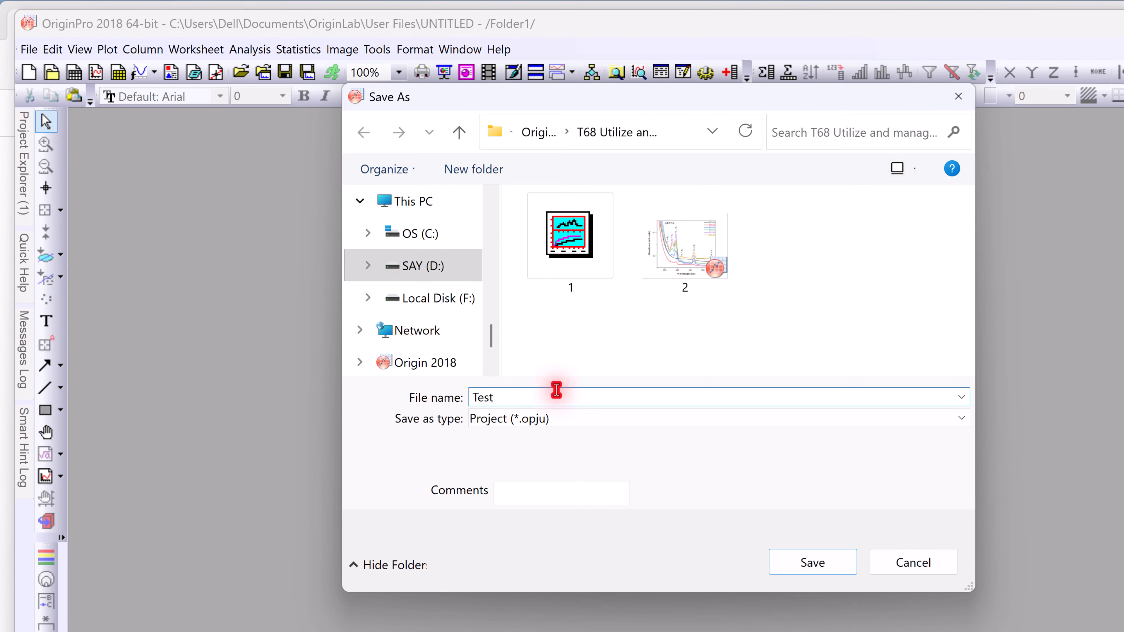
left_click(808, 562)
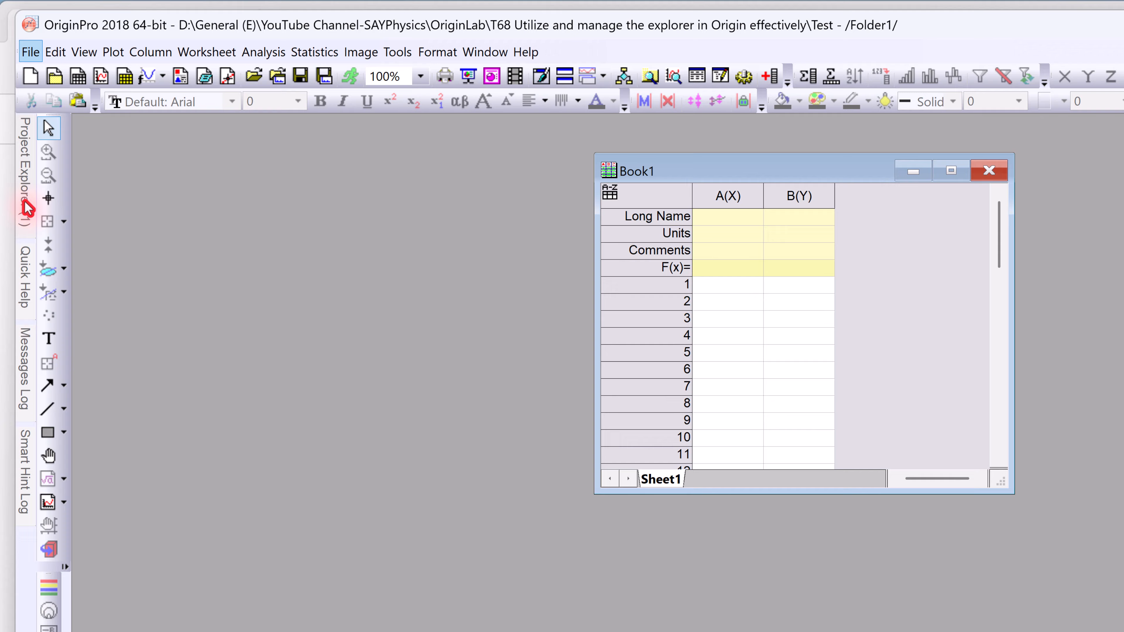
Rename the project's Folder1 as Sample A in the Project Explorer.
left_click(27, 207)
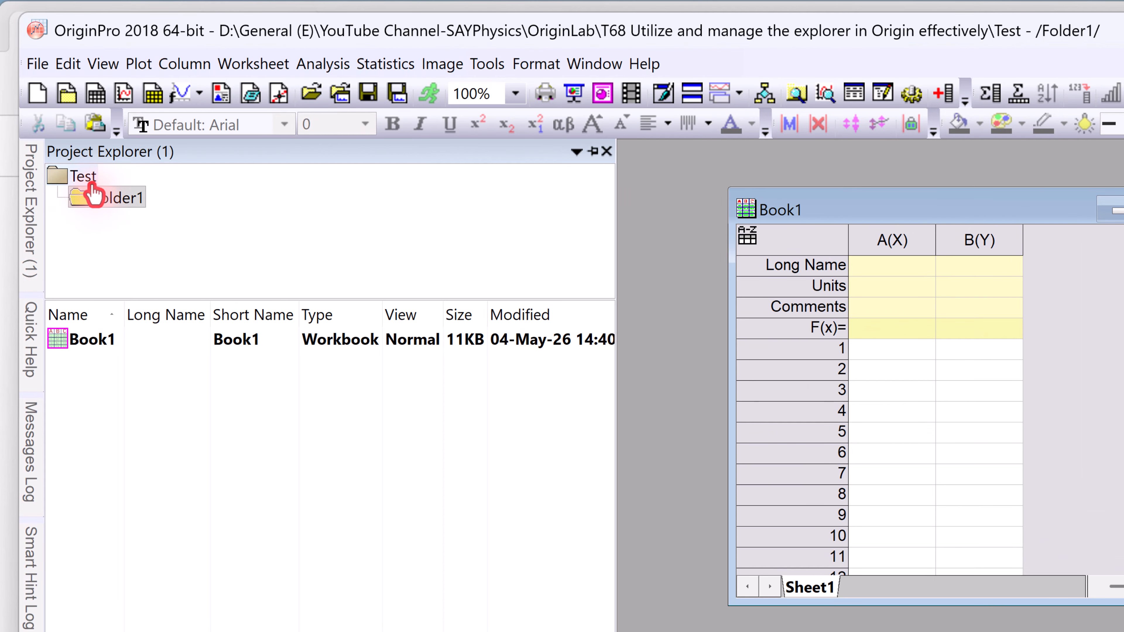
left_click(31, 206)
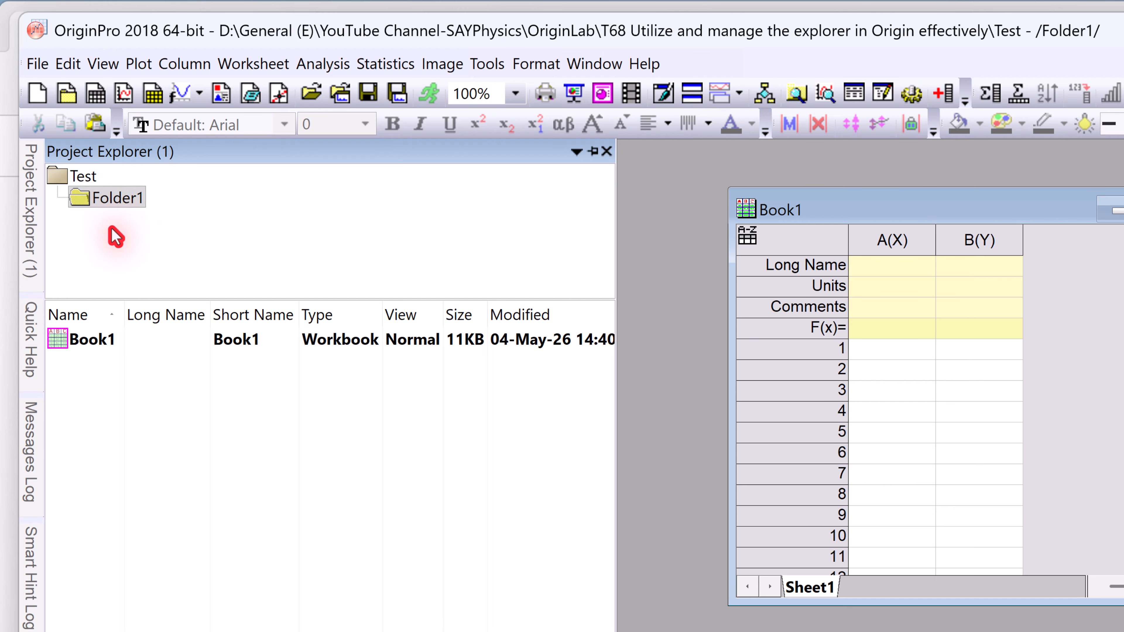
right_click(122, 206)
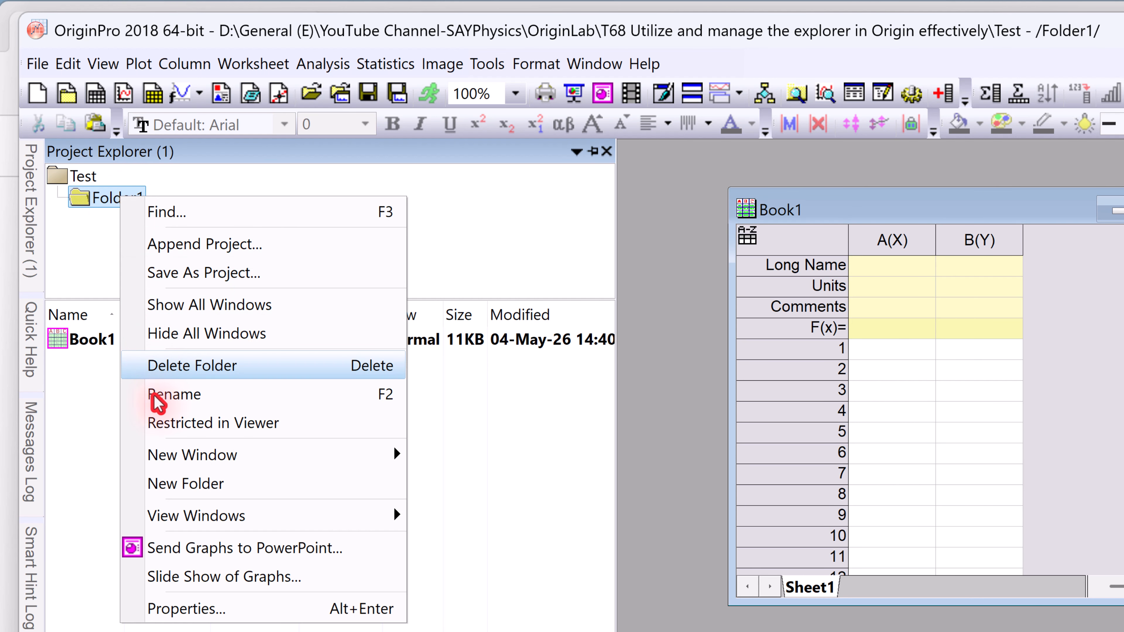
left_click(173, 394)
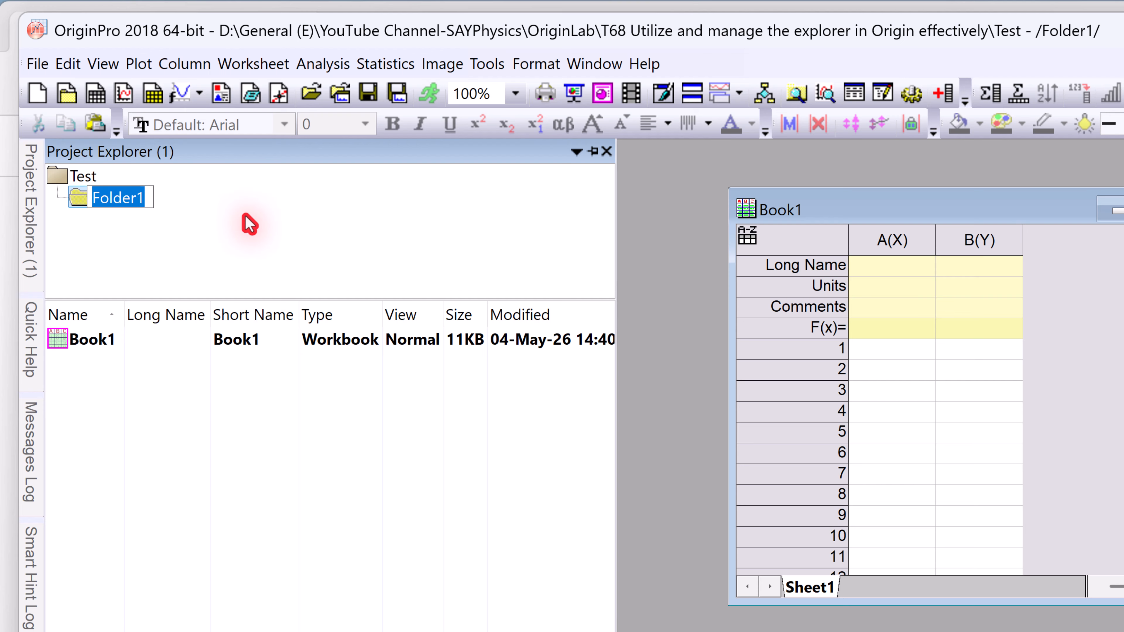
type("Sample A")
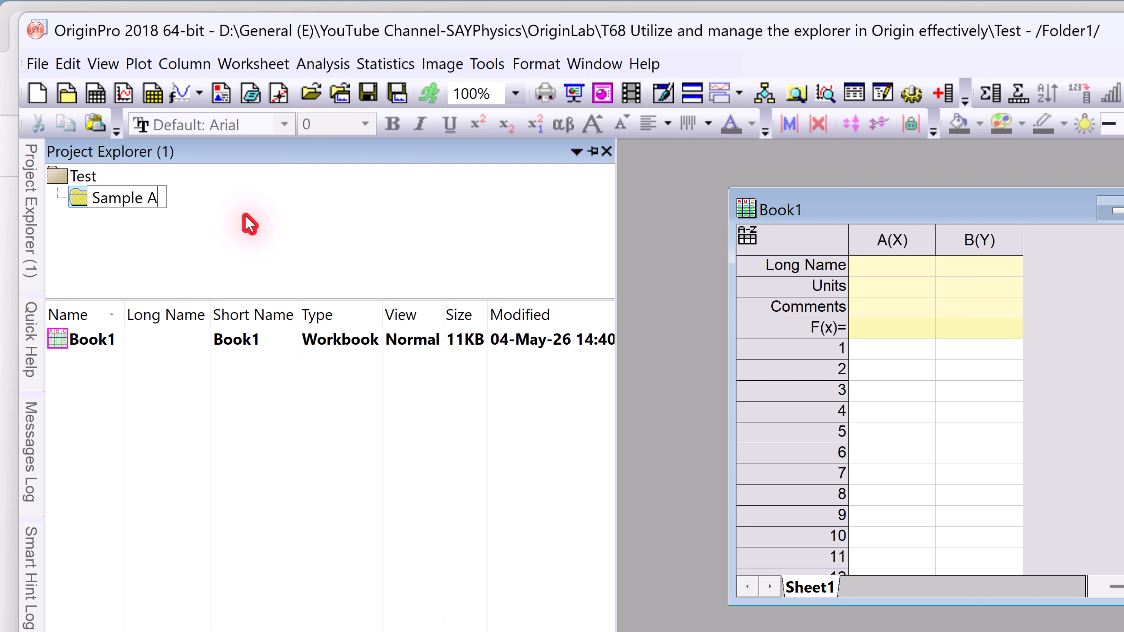
key("Return")
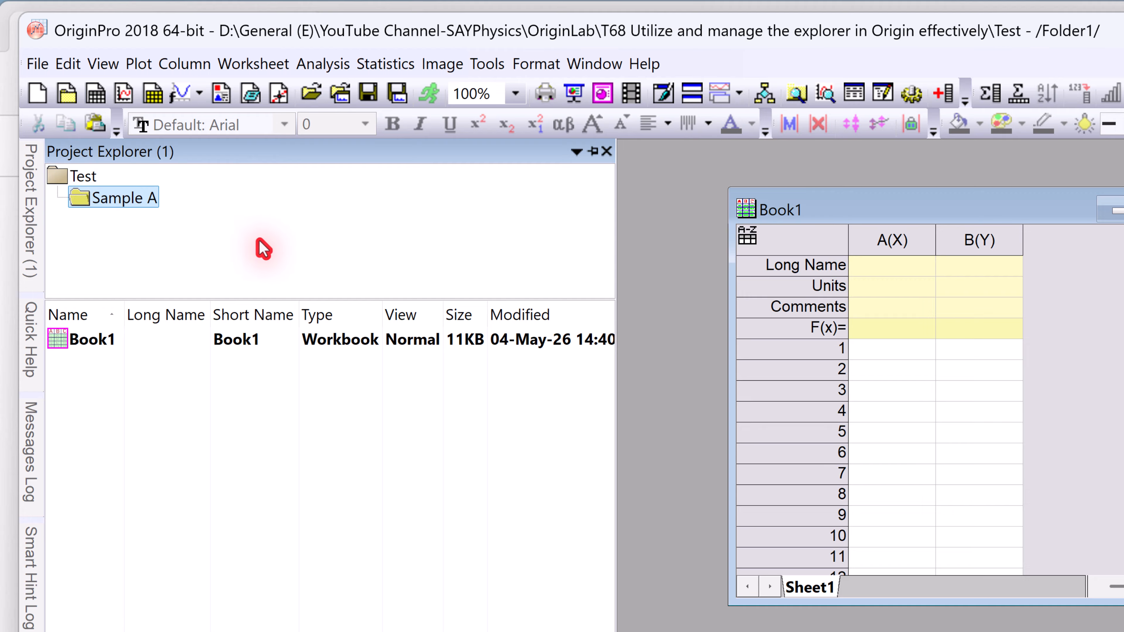
Create a new subfolder inside Sample A and name it SampleAA.
right_click(116, 208)
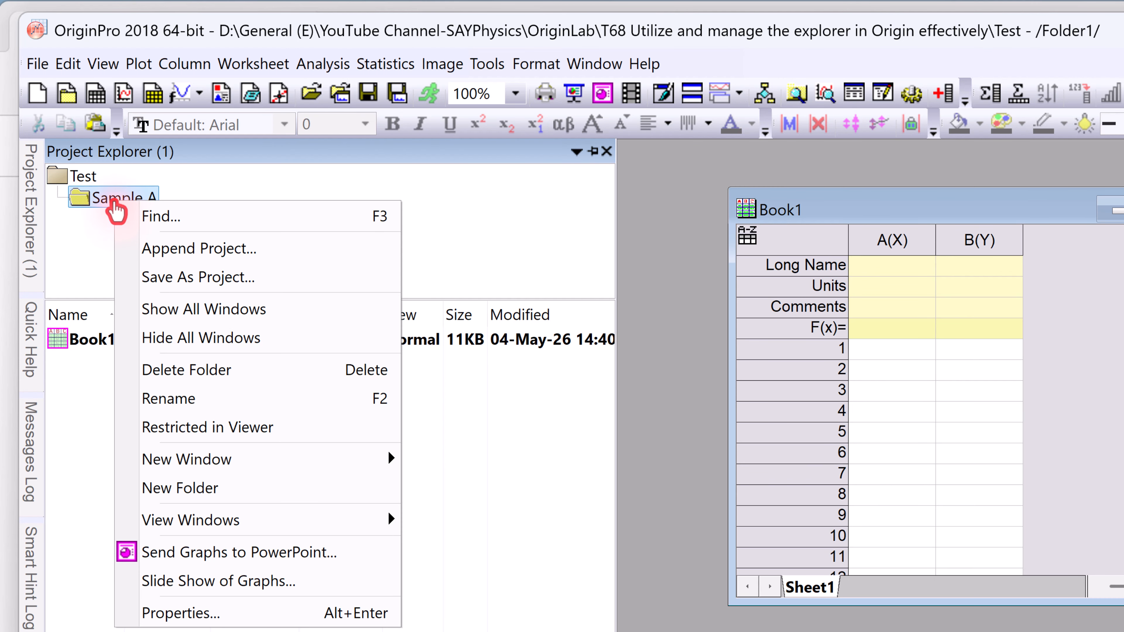
left_click(171, 488)
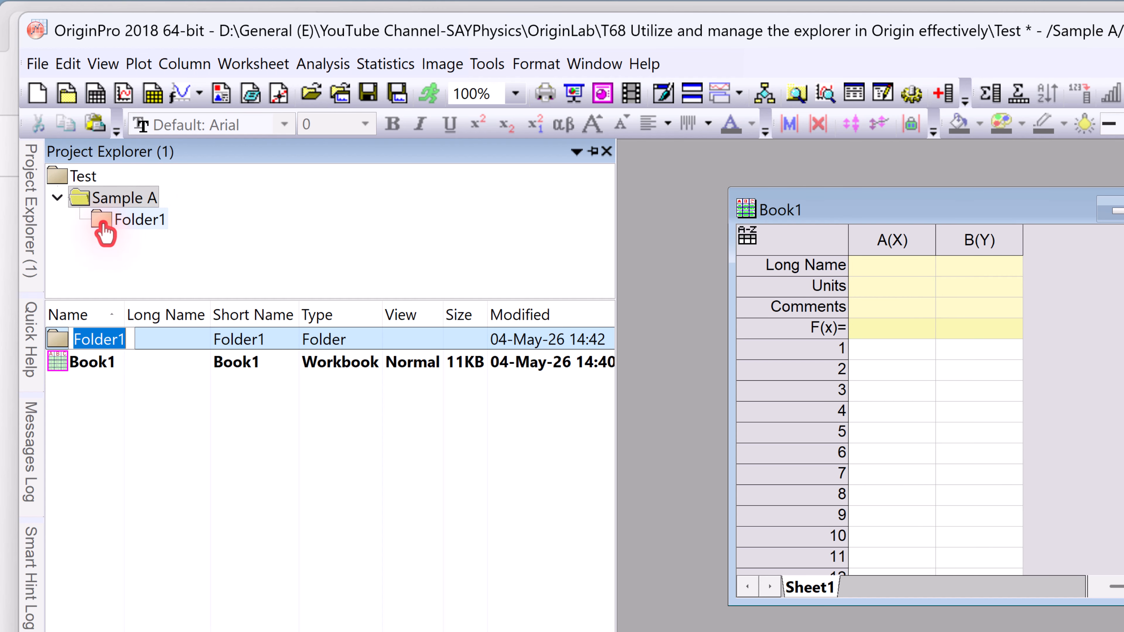
left_click(143, 222)
left_click(144, 221)
left_click(144, 221)
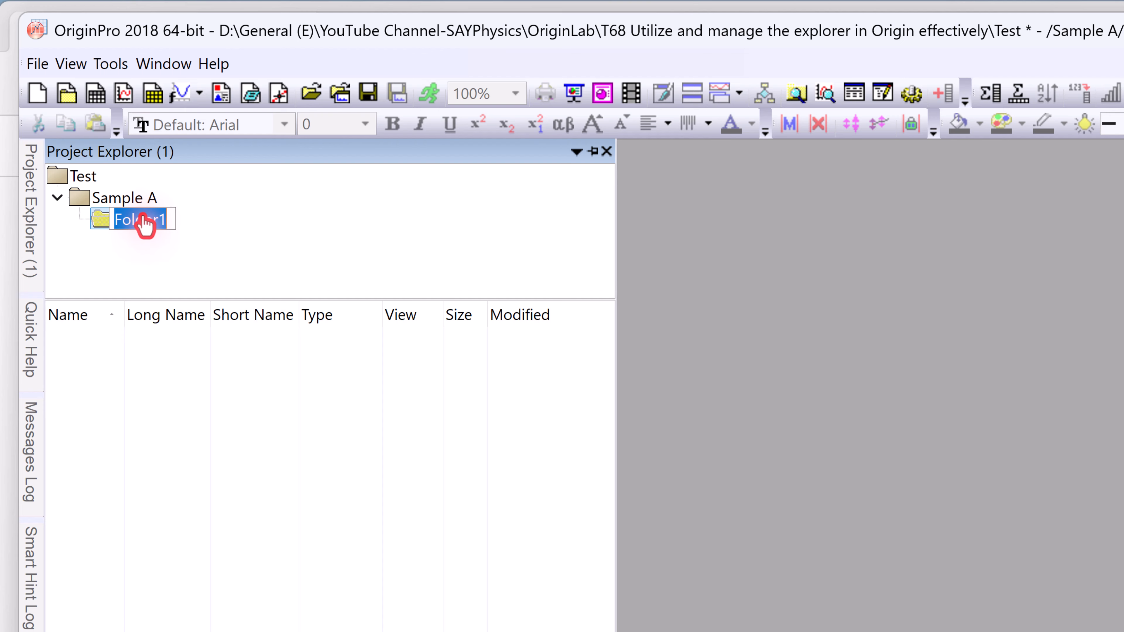
type("Sample")
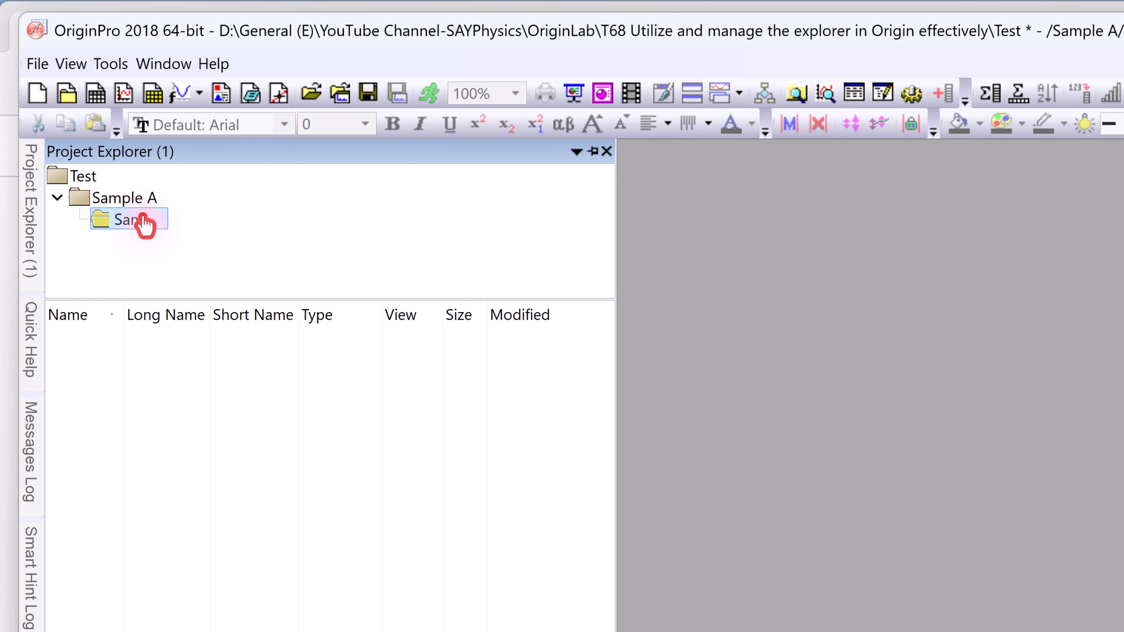
type("AA")
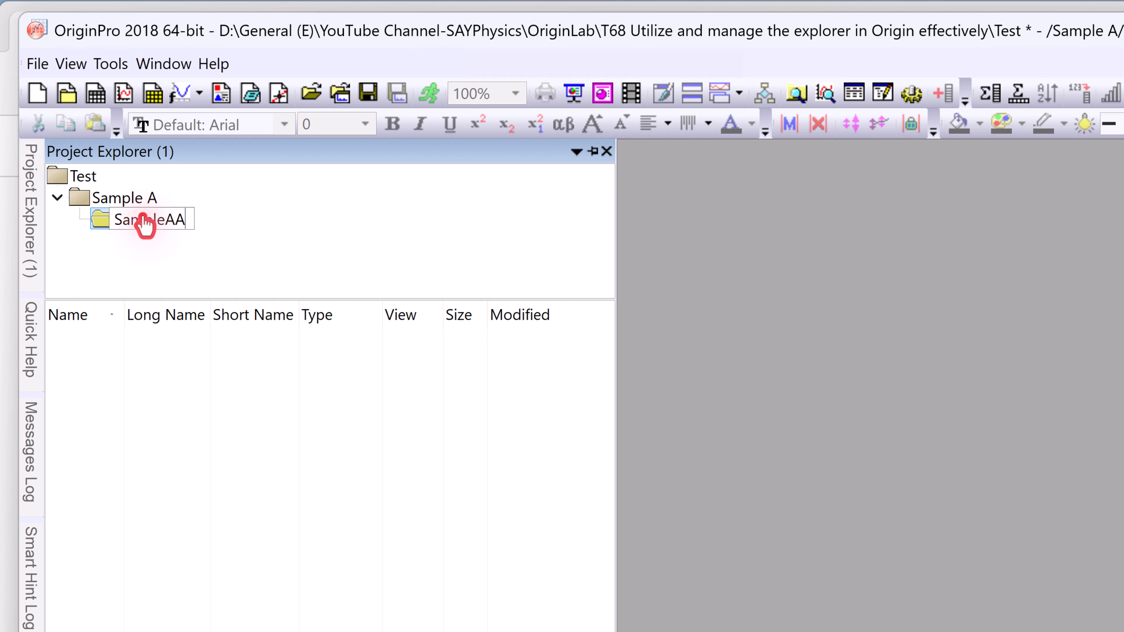
left_click(221, 243)
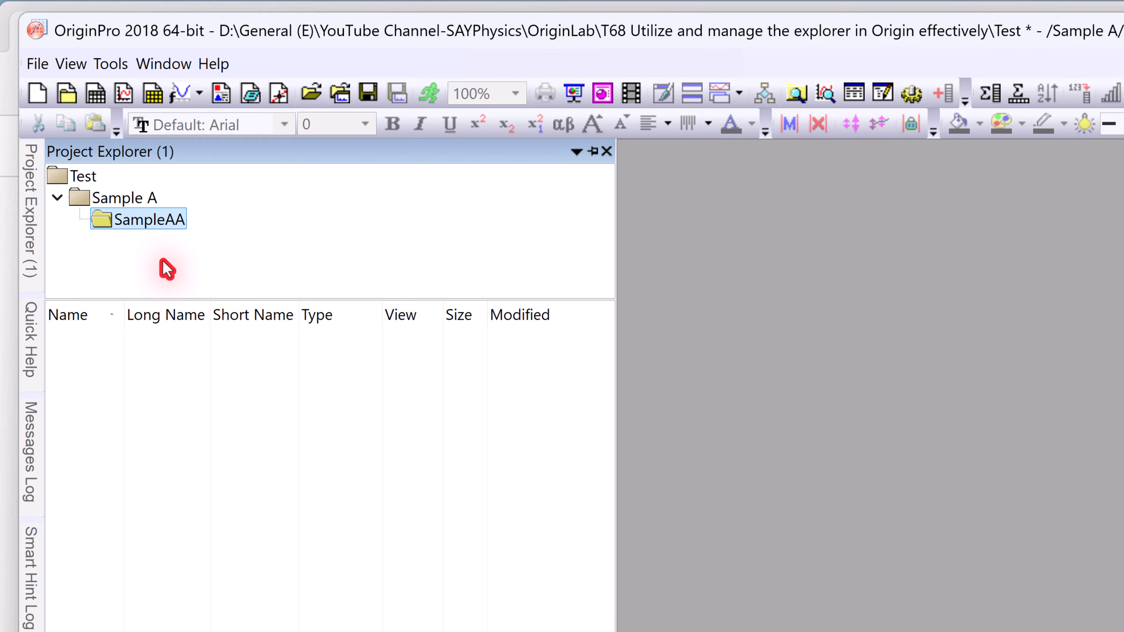
Create a new folder directly under the Test project root in the Project Explorer.
left_click(82, 178)
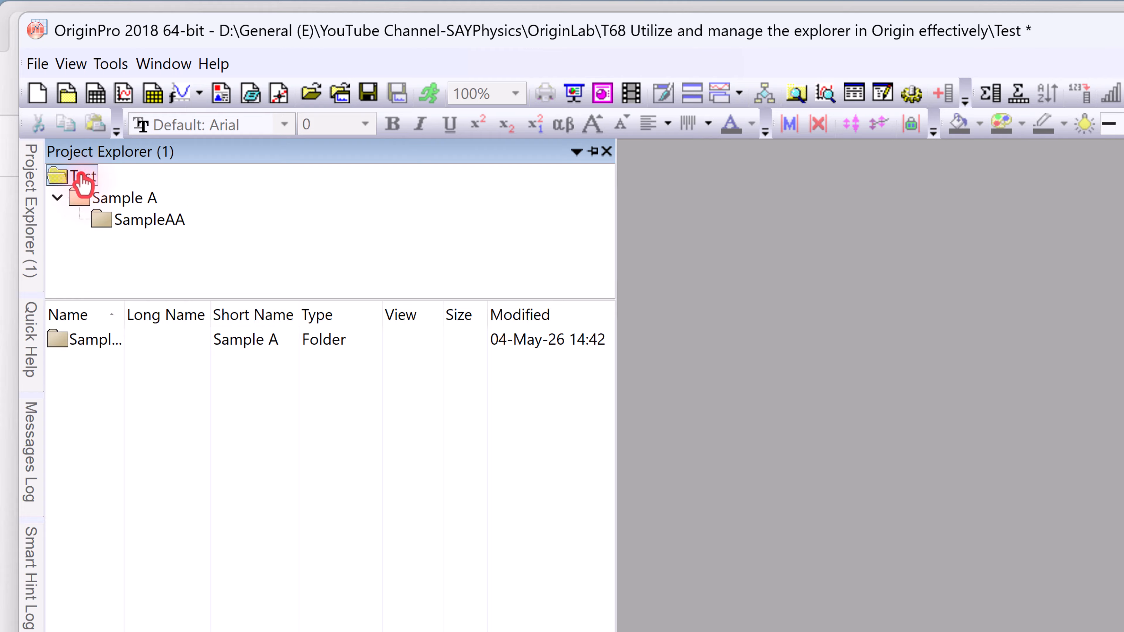
right_click(81, 177)
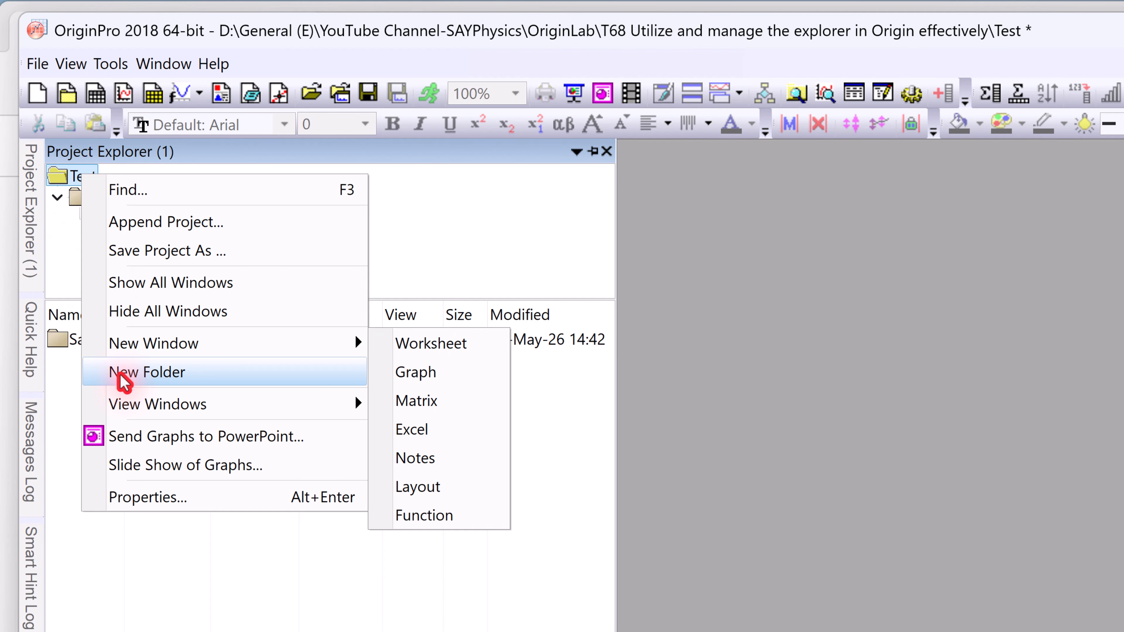
left_click(92, 373)
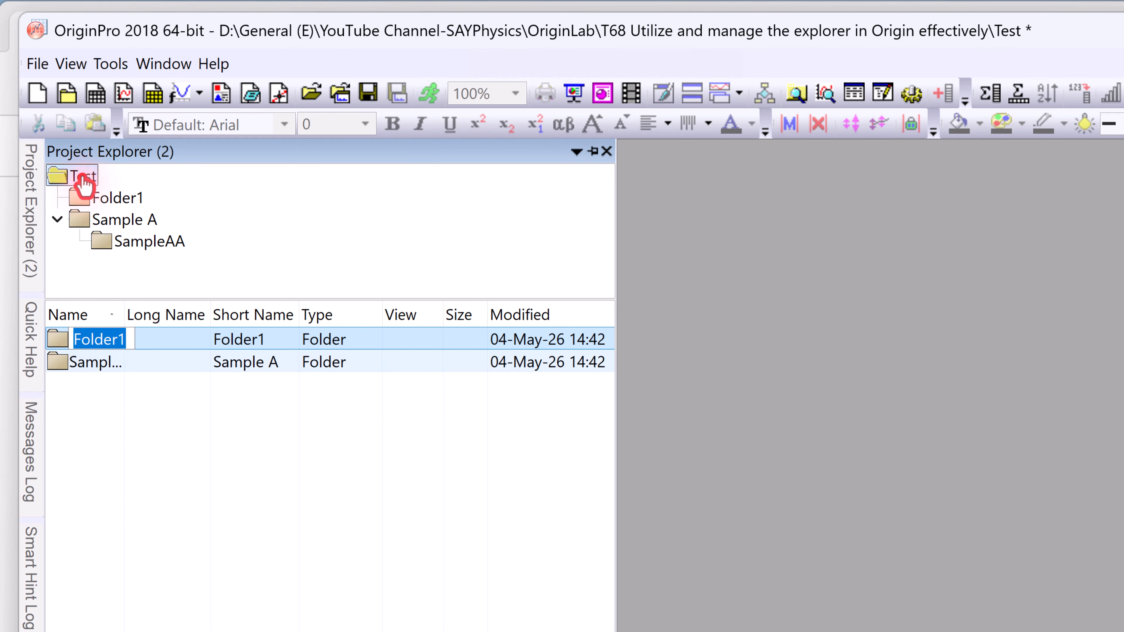
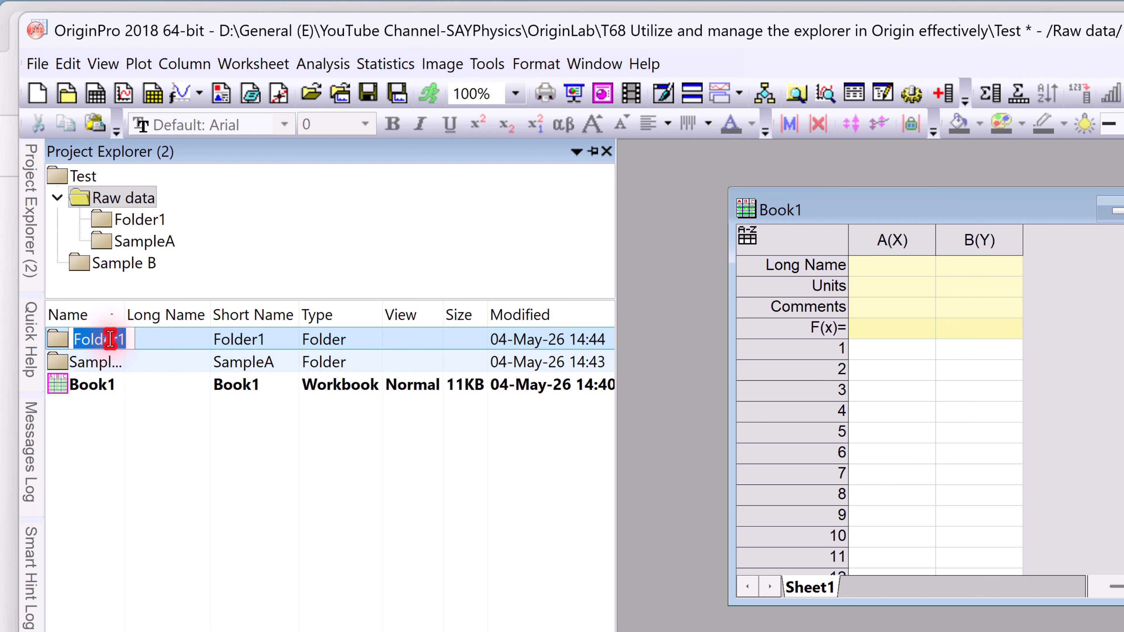
Name the new subfolder inside Raw data as SampleB.
type("Sample")
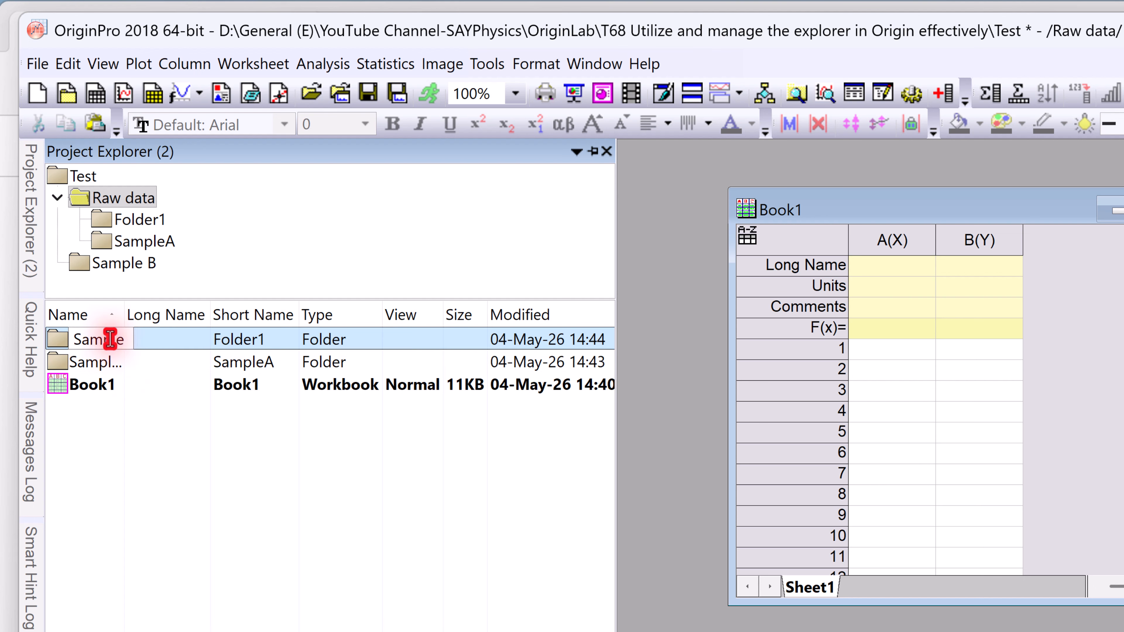
type("B")
key("Return")
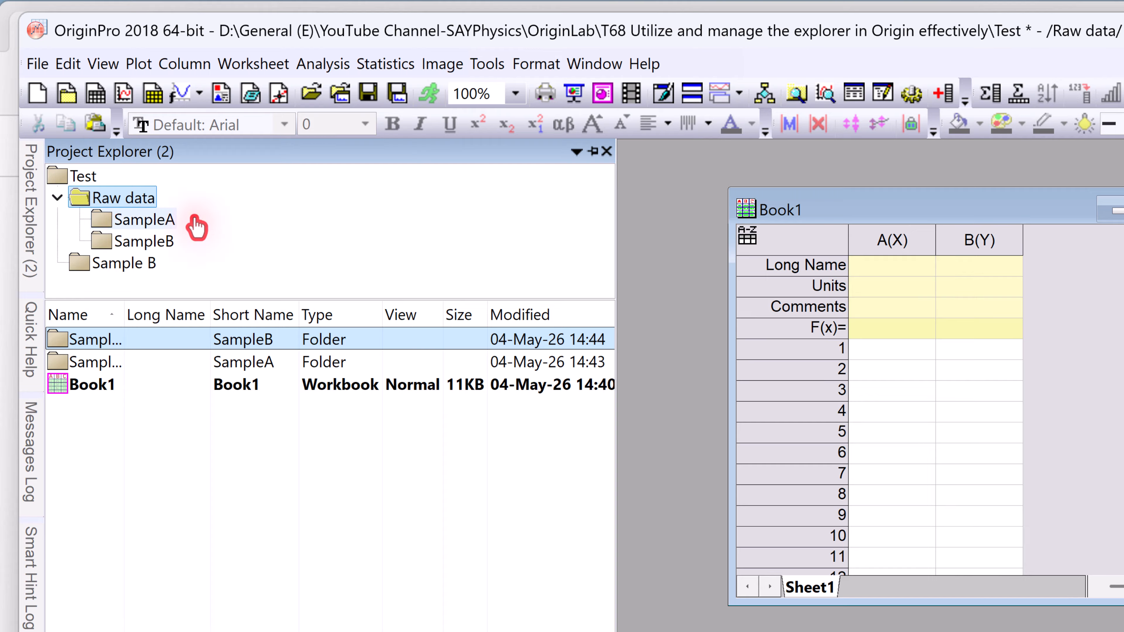
Create another subfolder inside Raw data and name it SampleC.
left_click(141, 198)
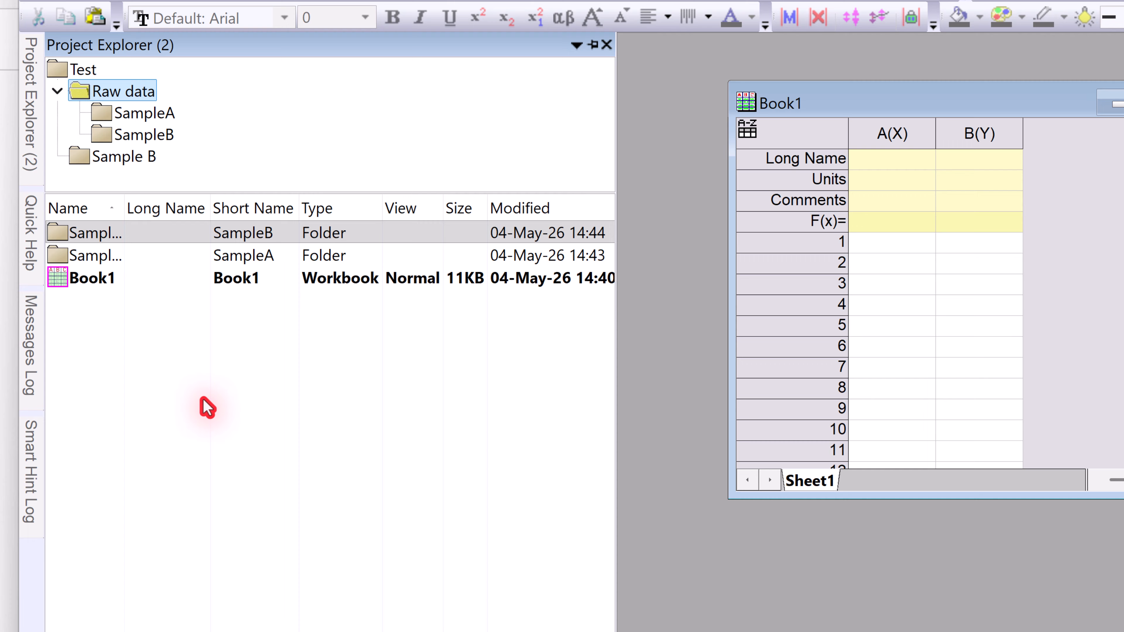
right_click(197, 521)
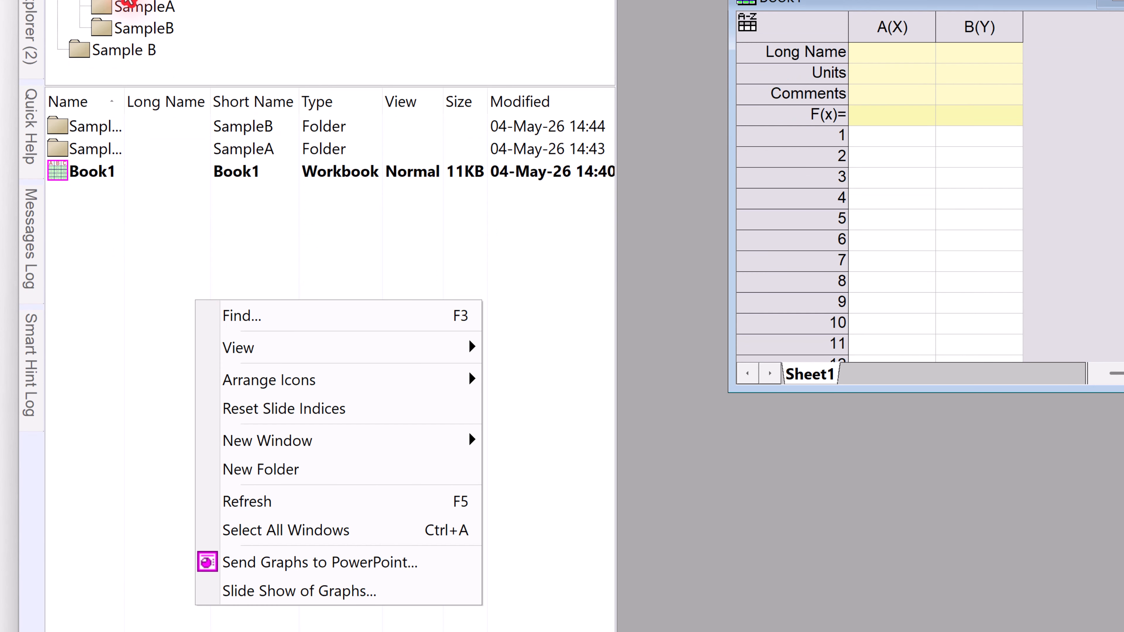
left_click(257, 470)
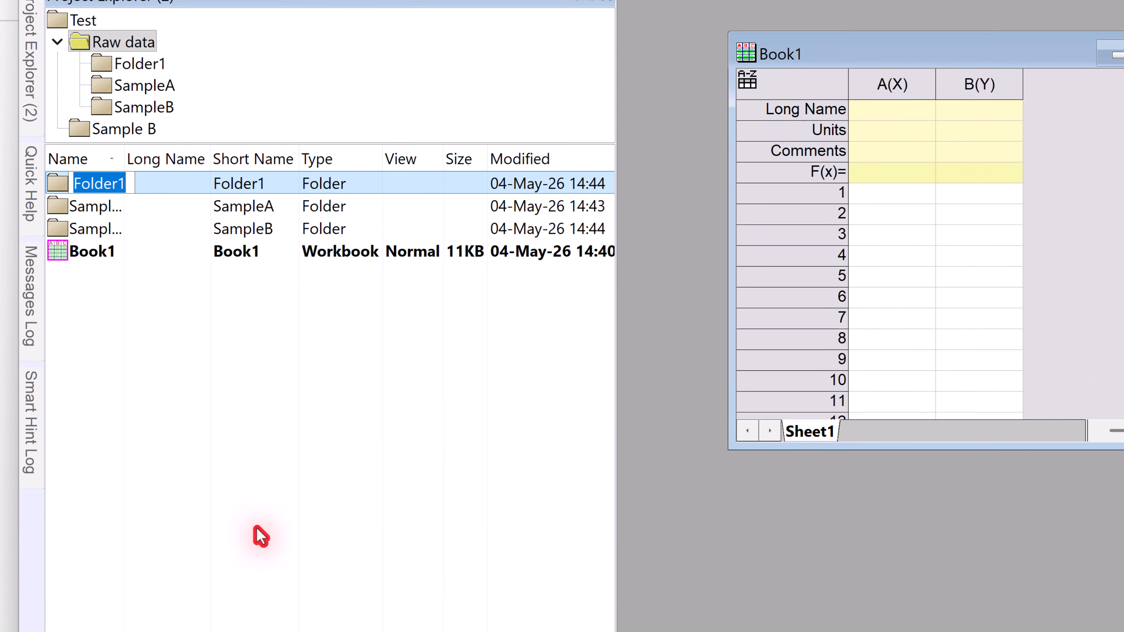
left_click(102, 343)
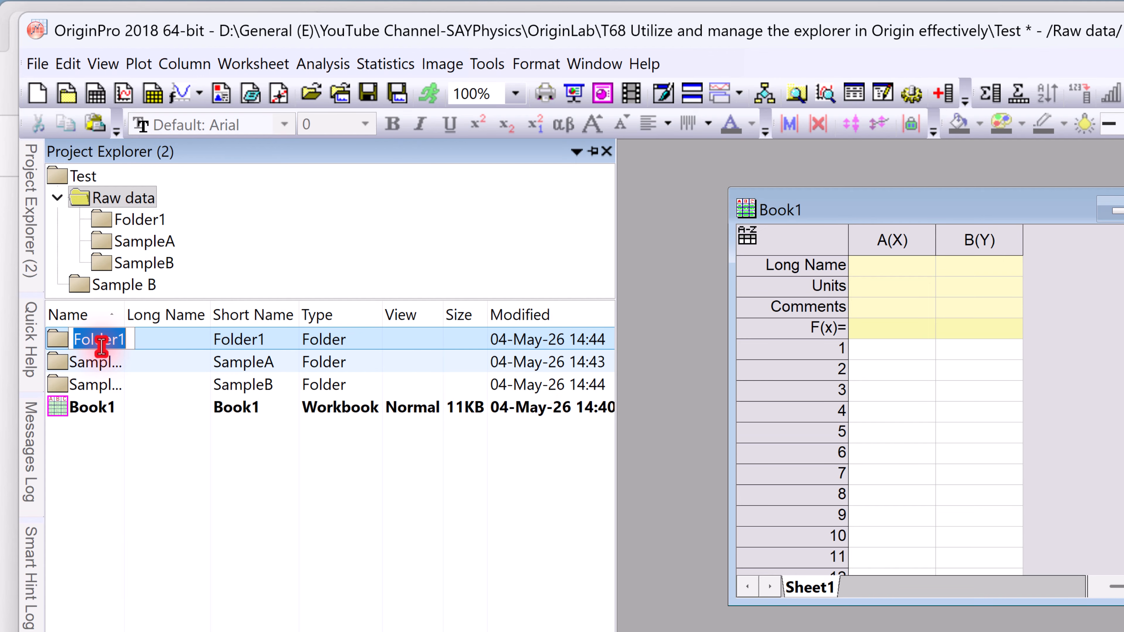
type("S")
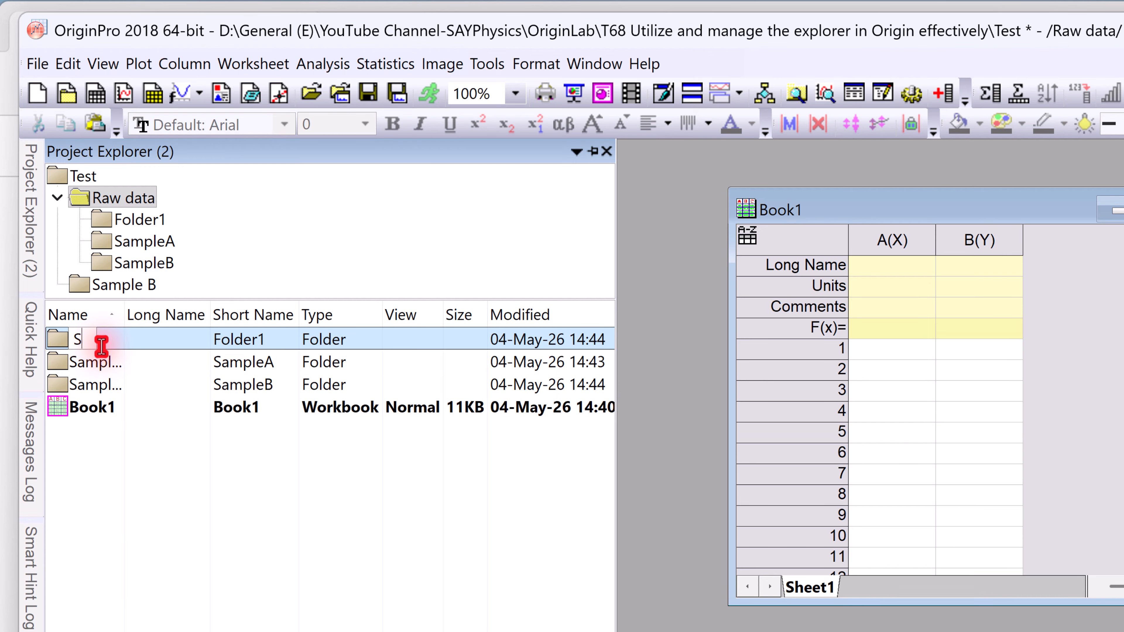
type("ample")
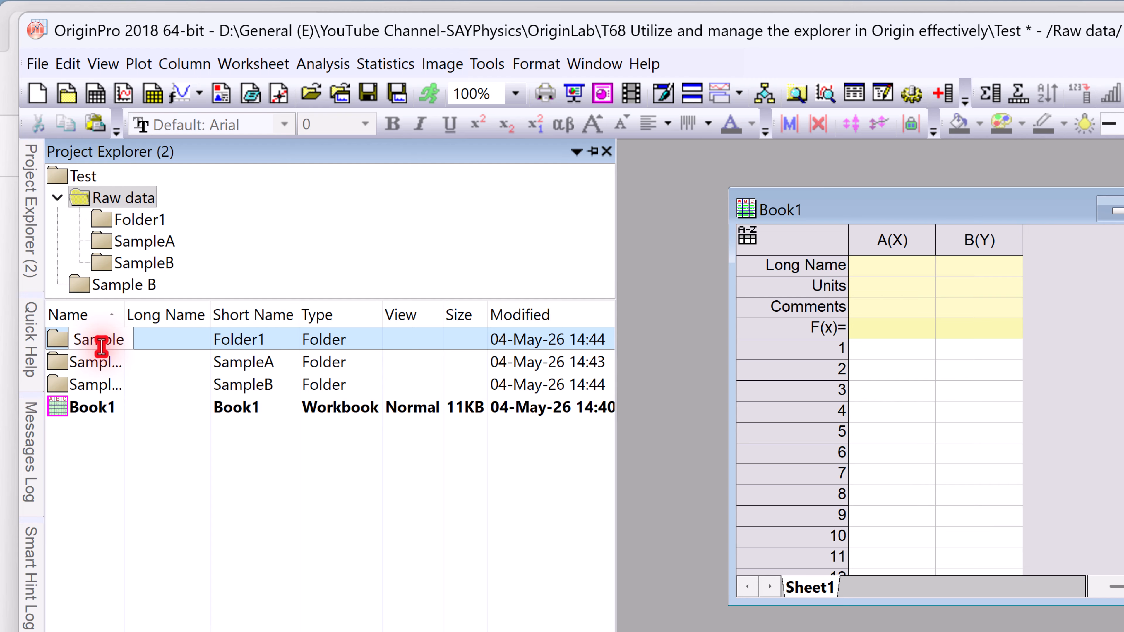
type("C")
key("Return")
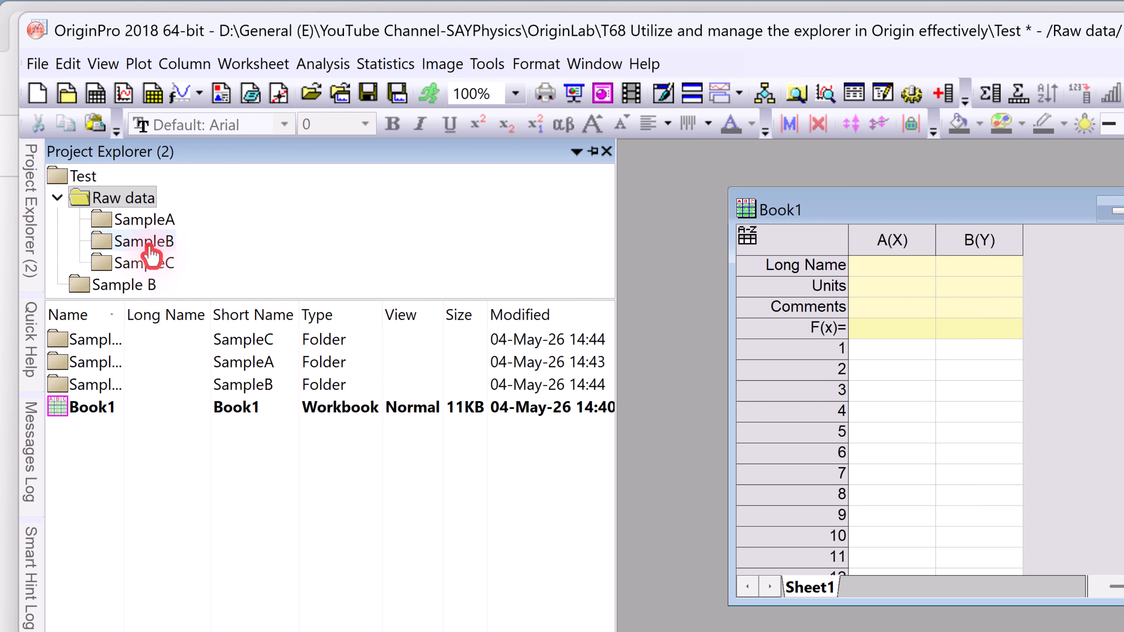
Rename the top-level Sample B folder as Normalized Data.
left_click(119, 288)
left_click(117, 288)
type("N")
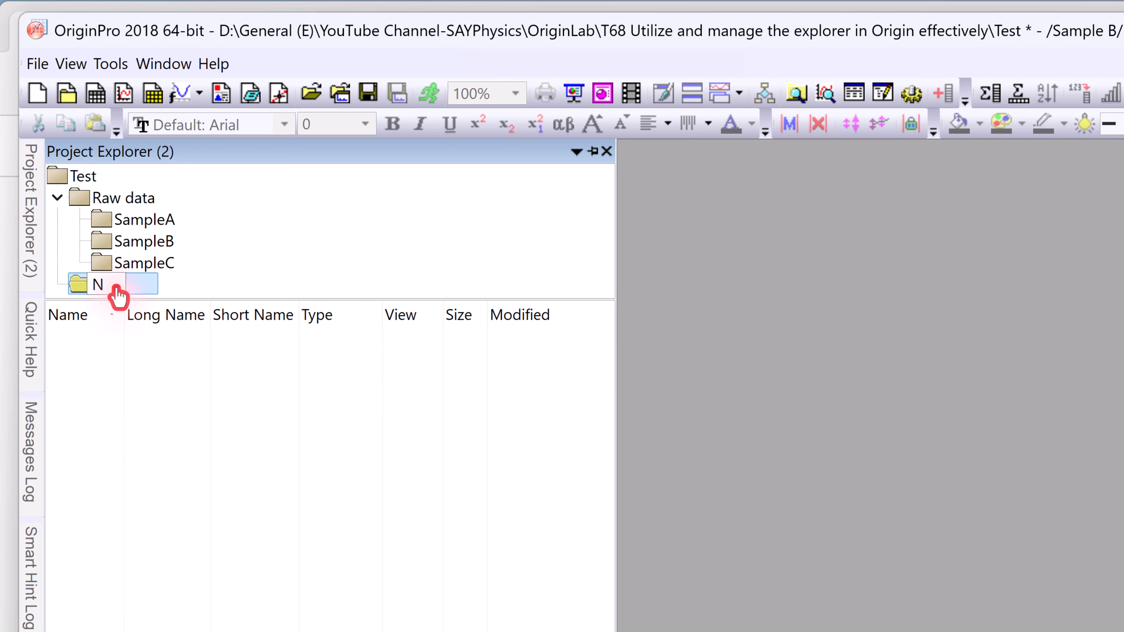
type("ormalized Data")
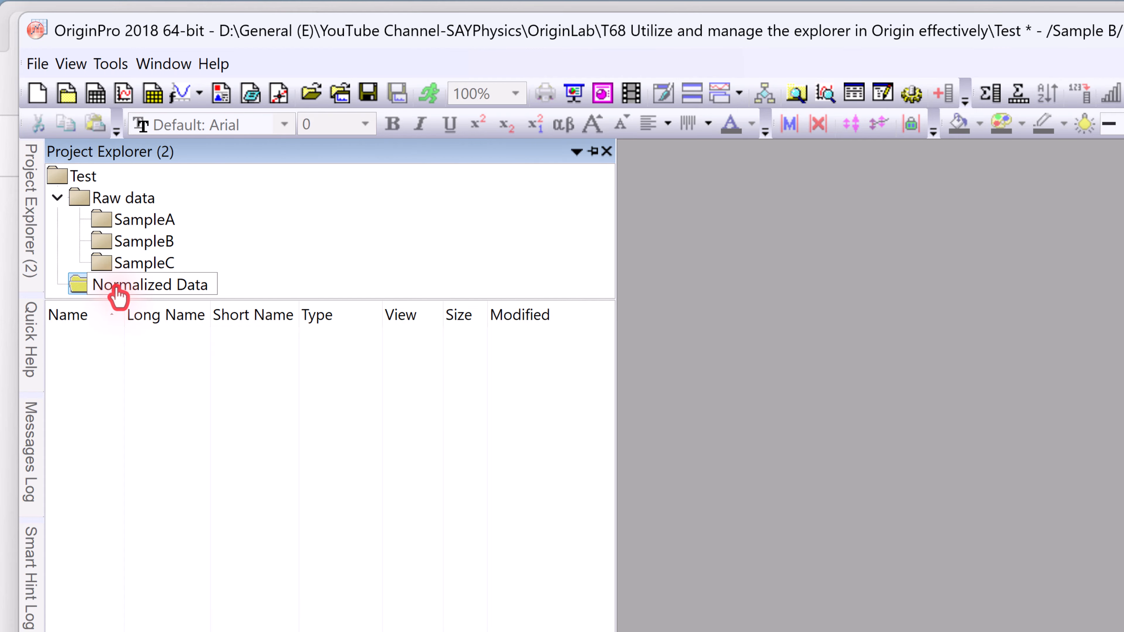
key("Return")
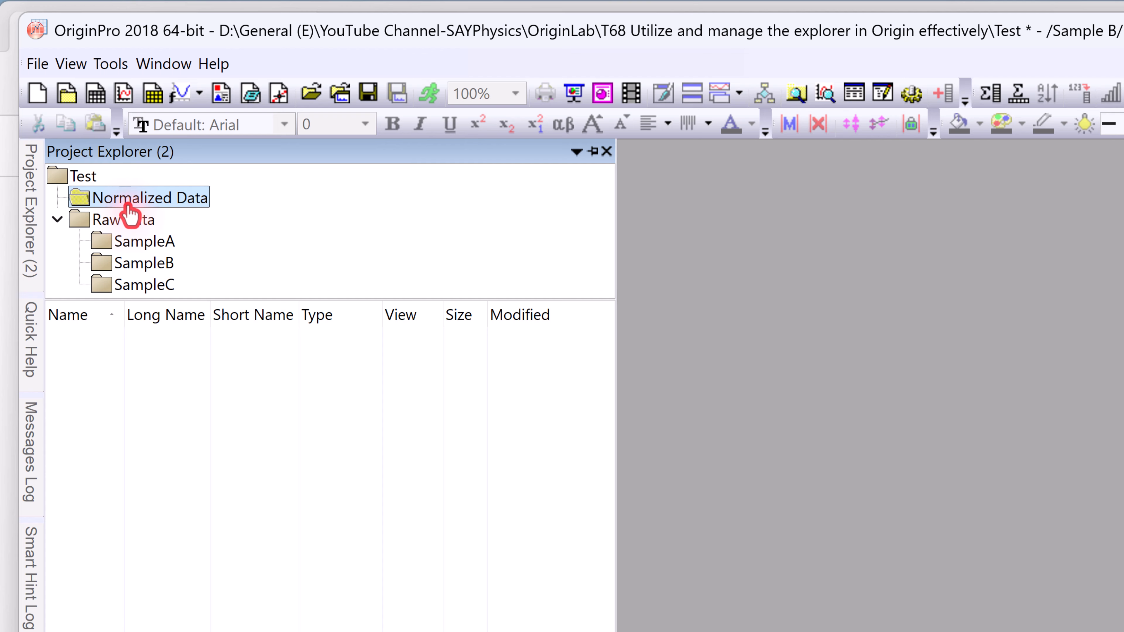
Create a folder named Finalized Graphs under Test and widen the Name column to fit the full folder names.
left_click(71, 176)
right_click(173, 433)
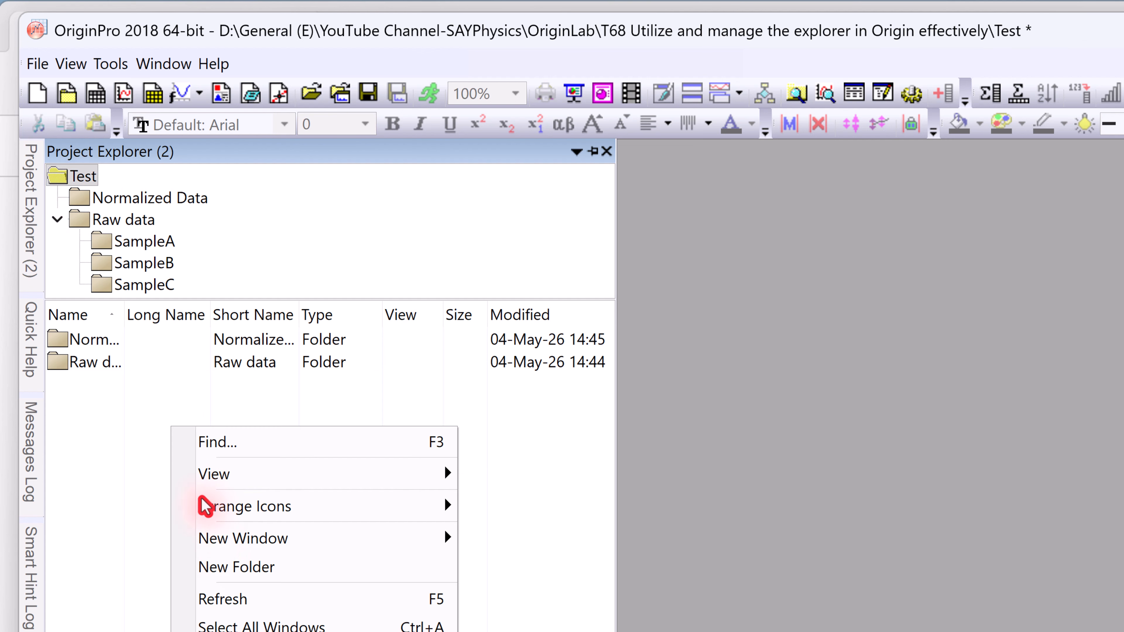
left_click(235, 569)
type("Finalized Graphs")
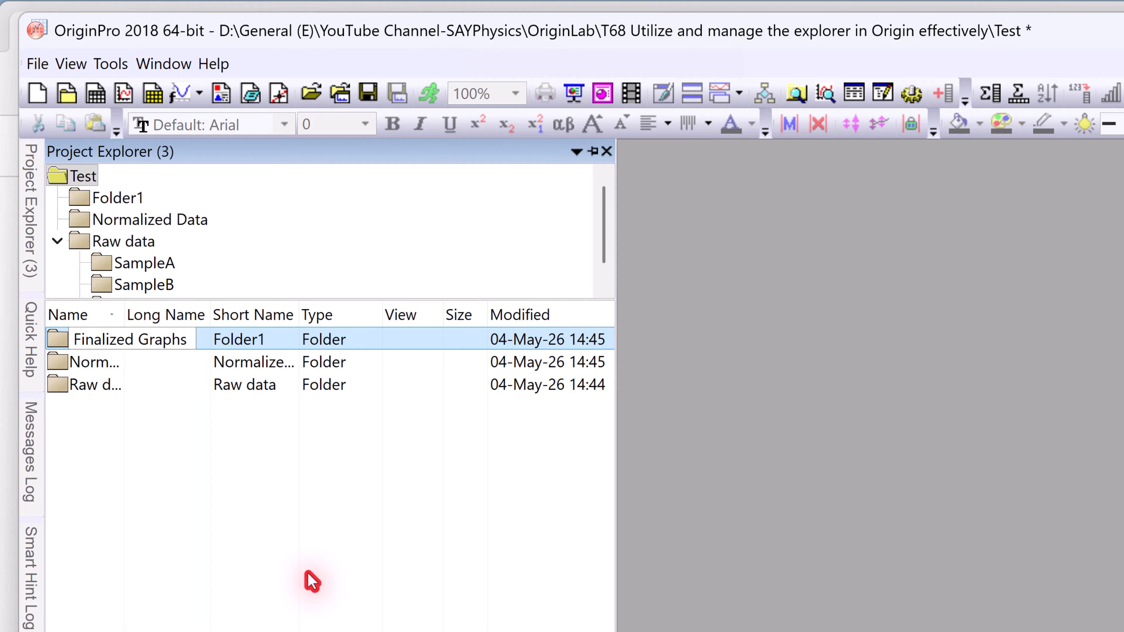
key("Return")
left_click_drag(124, 315, 240, 315)
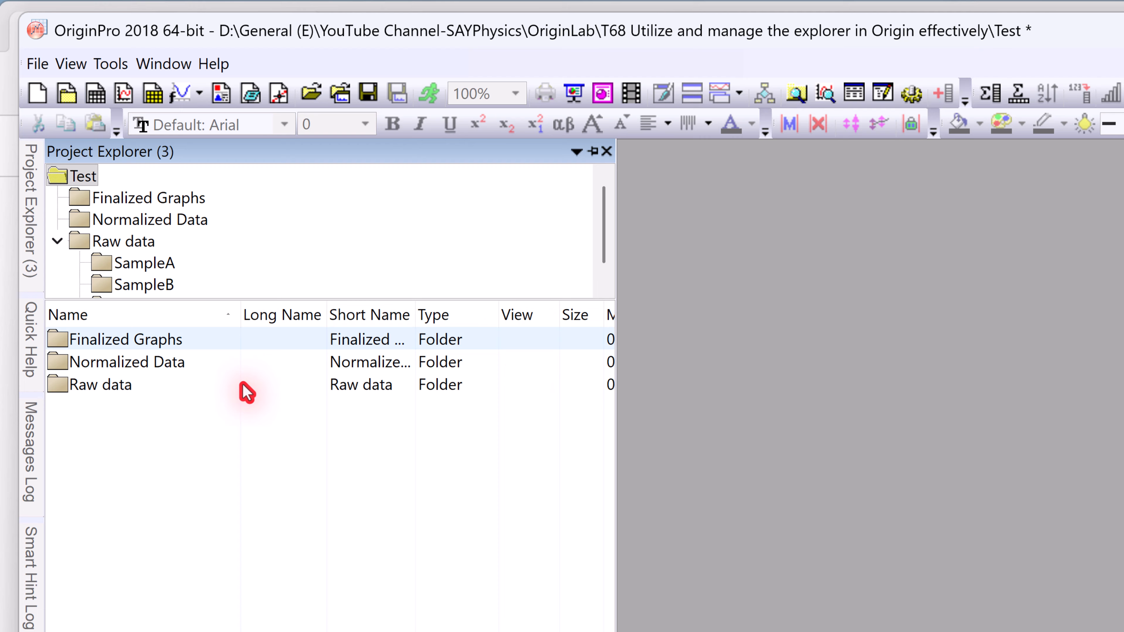
Collapse and expand the Raw data folder in the tree, and open it to view its subfolders and workbook.
left_click(55, 242)
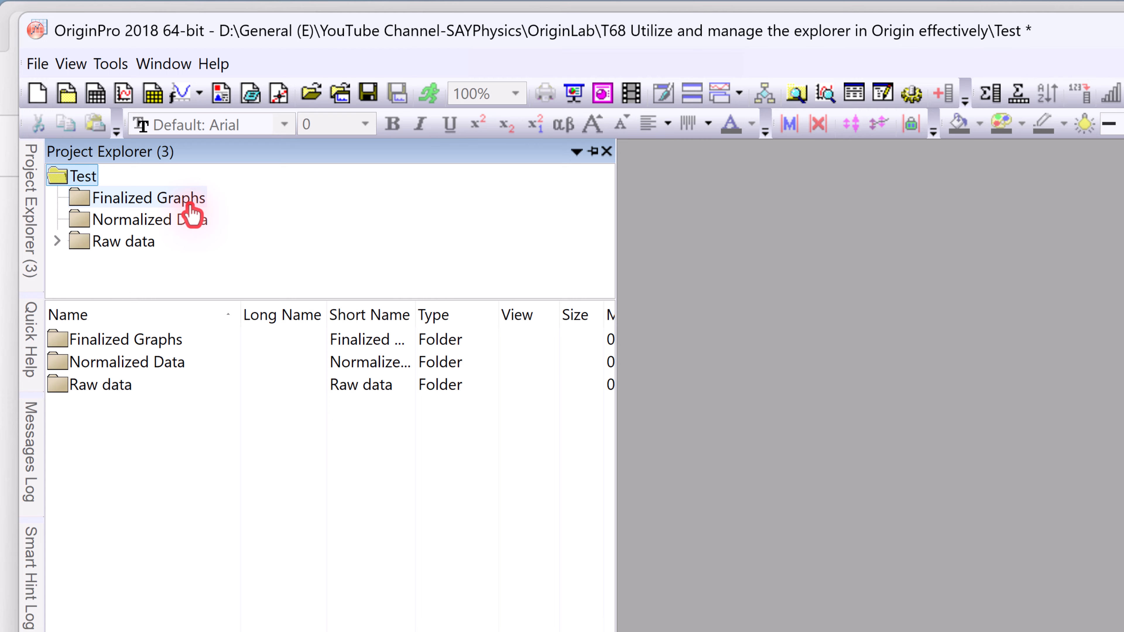
left_click(58, 241)
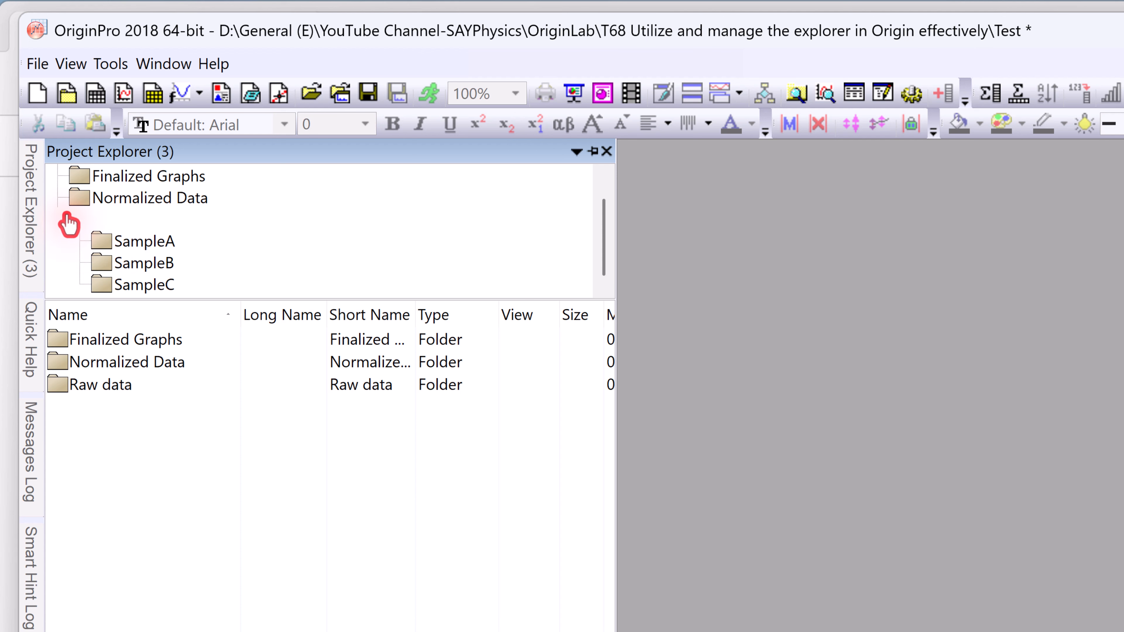
left_click(58, 220)
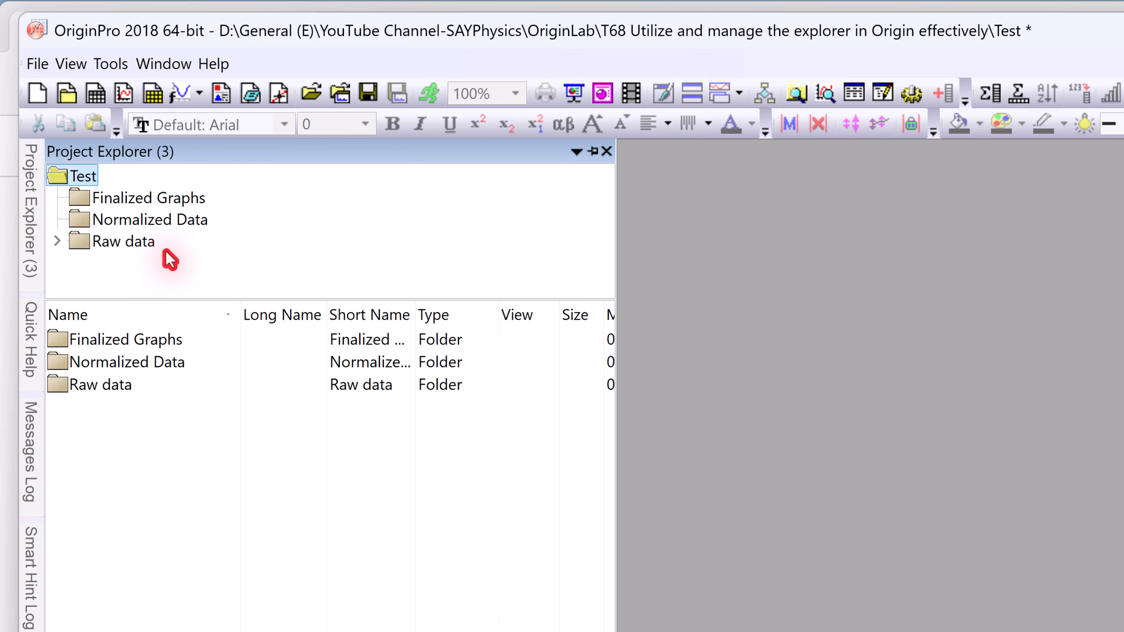
left_click(124, 242)
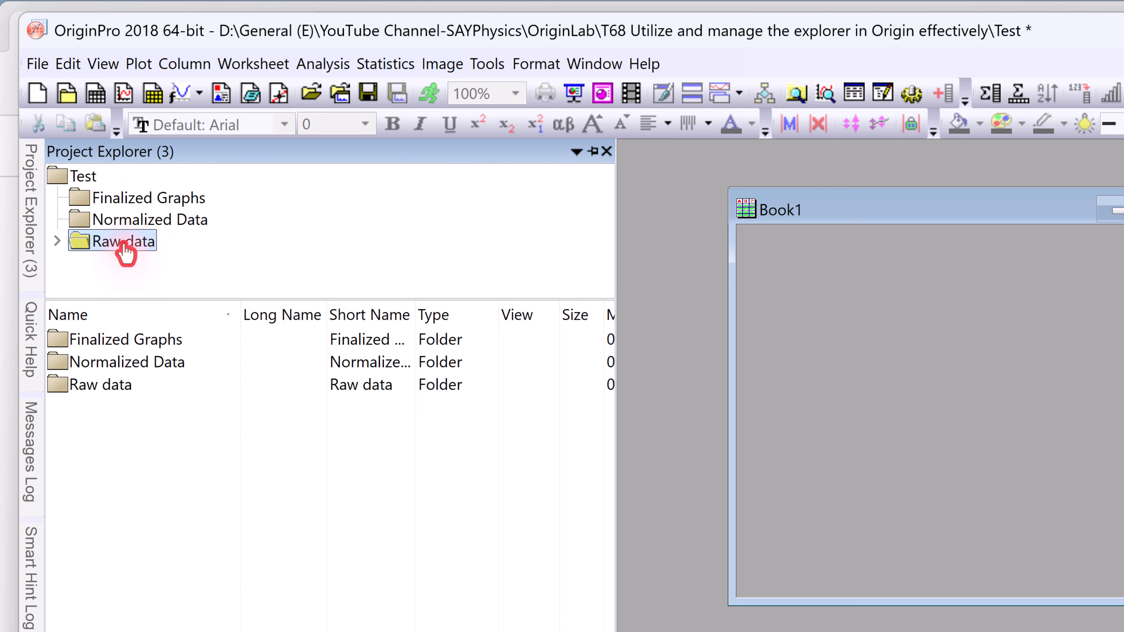
left_click(56, 240)
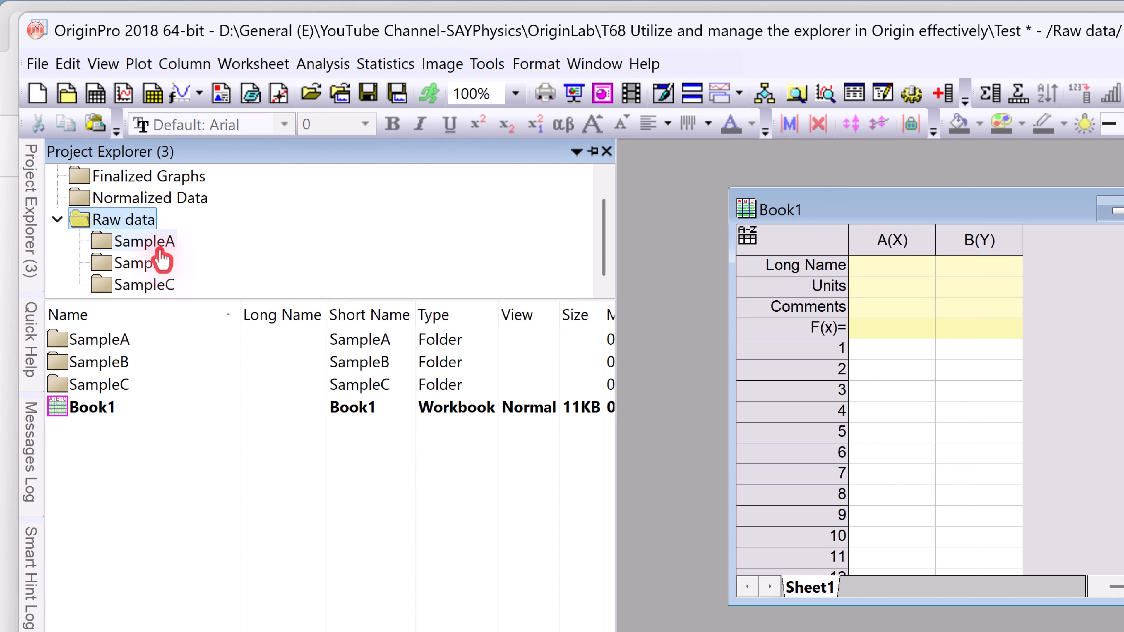
Delete the SampleC subfolder from Raw data.
left_click(146, 285)
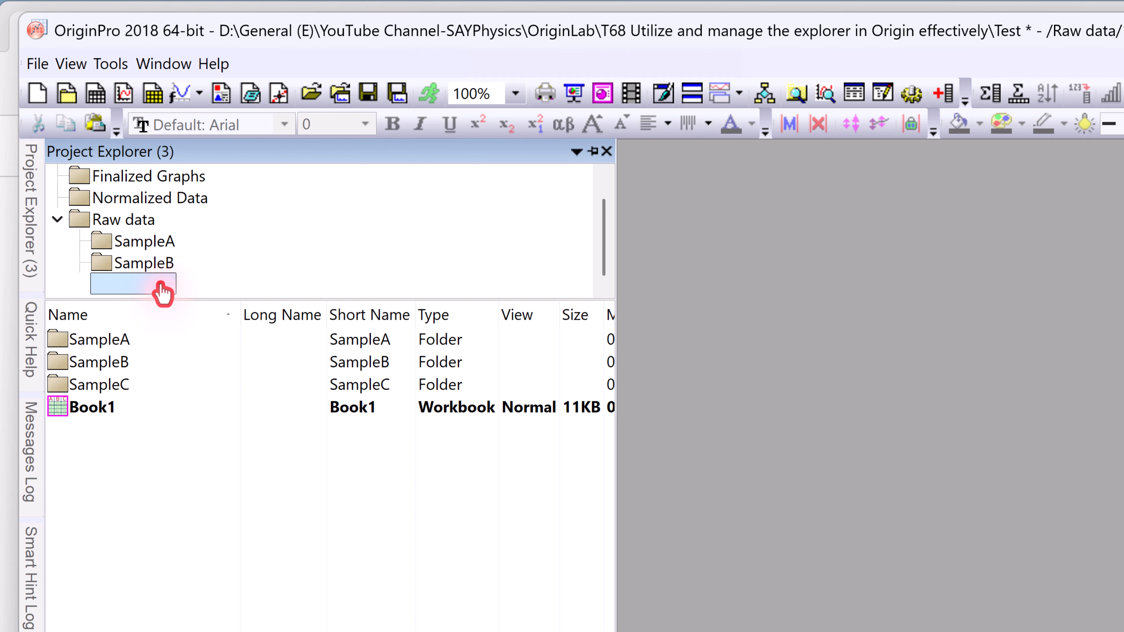
right_click(160, 285)
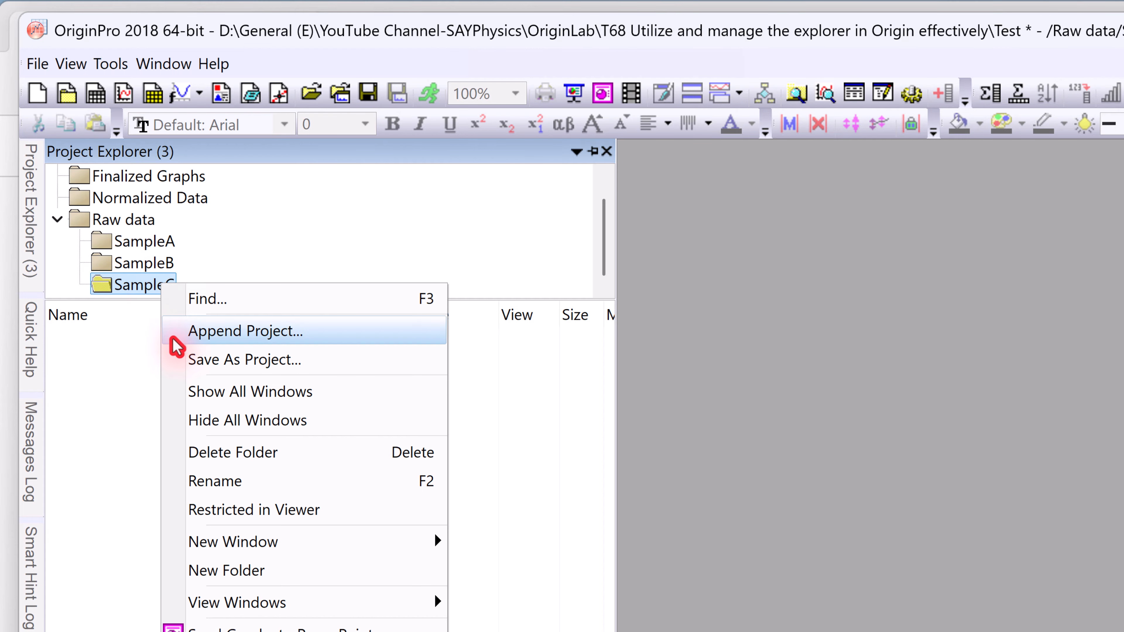
left_click(211, 453)
left_click(775, 544)
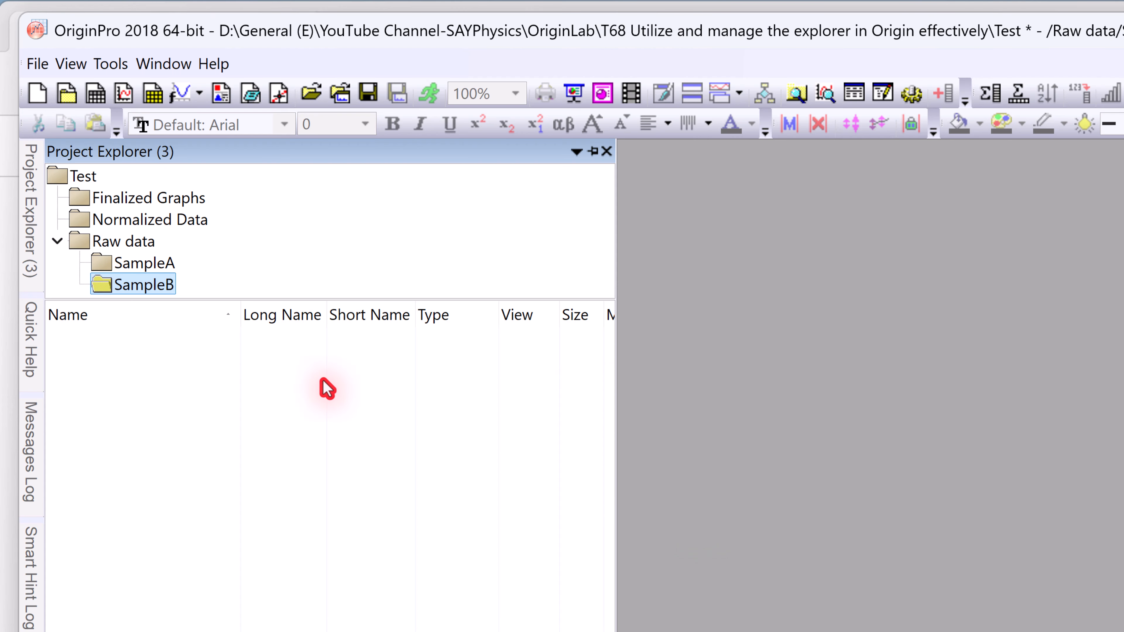
Delete the SampleA subfolder from Raw data.
left_click(135, 271)
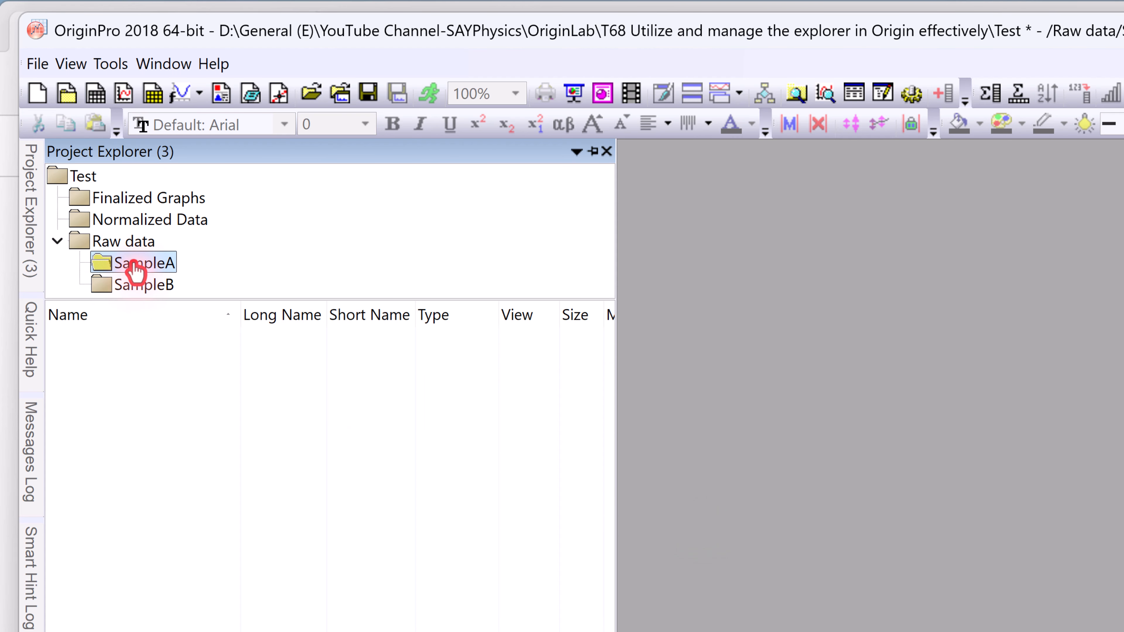
key("Delete")
key("Return")
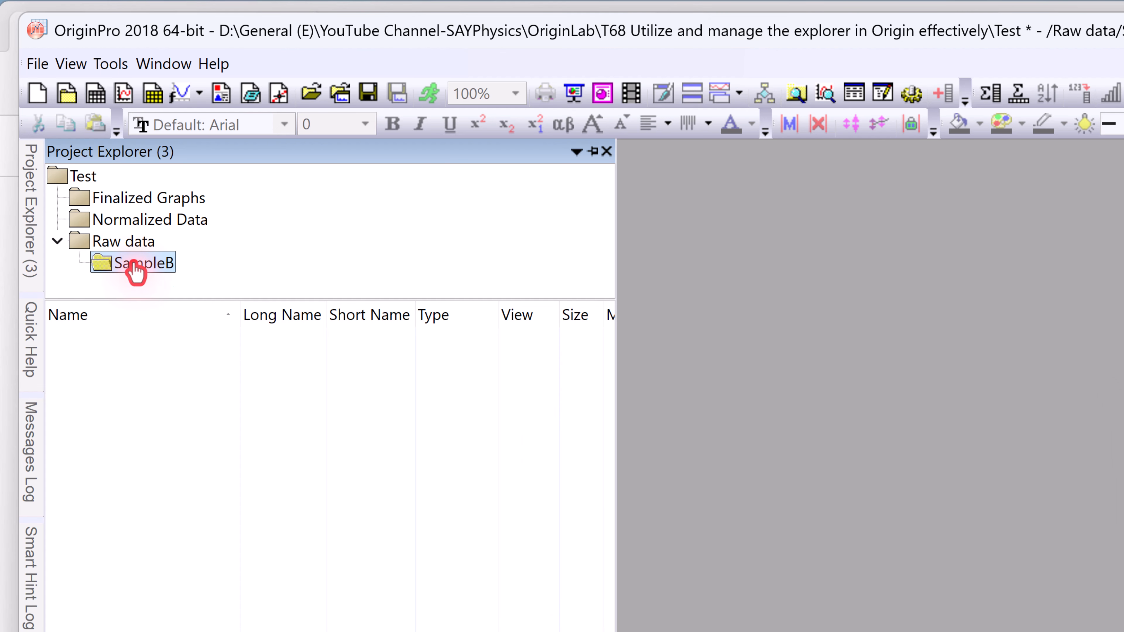
Delete the SampleB subfolder from Raw data.
left_click(148, 270)
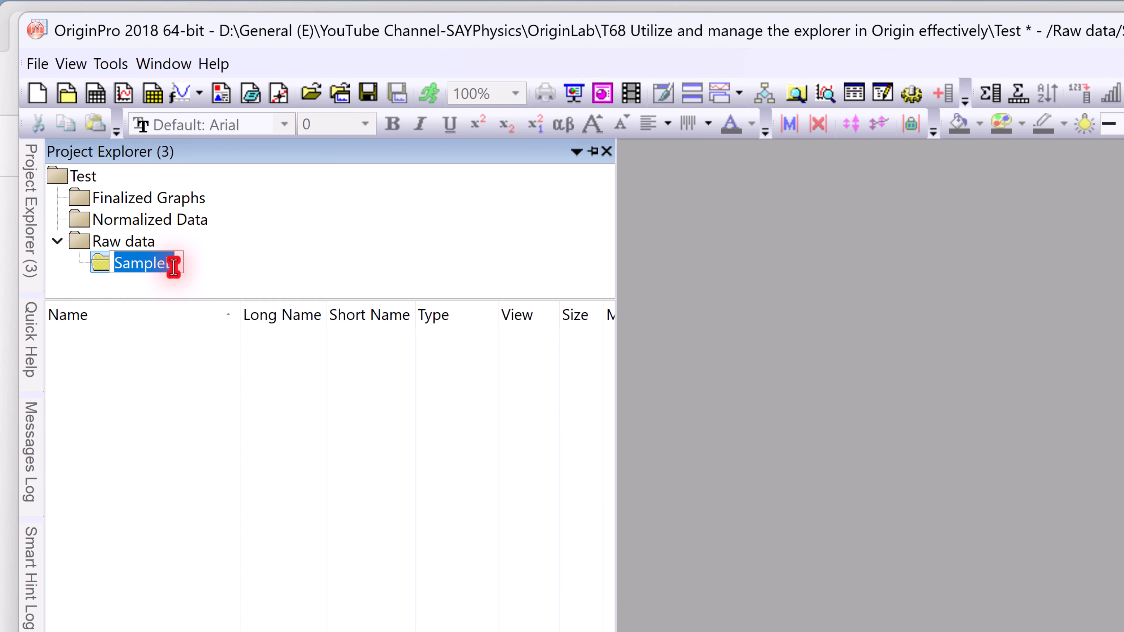
left_click(177, 264)
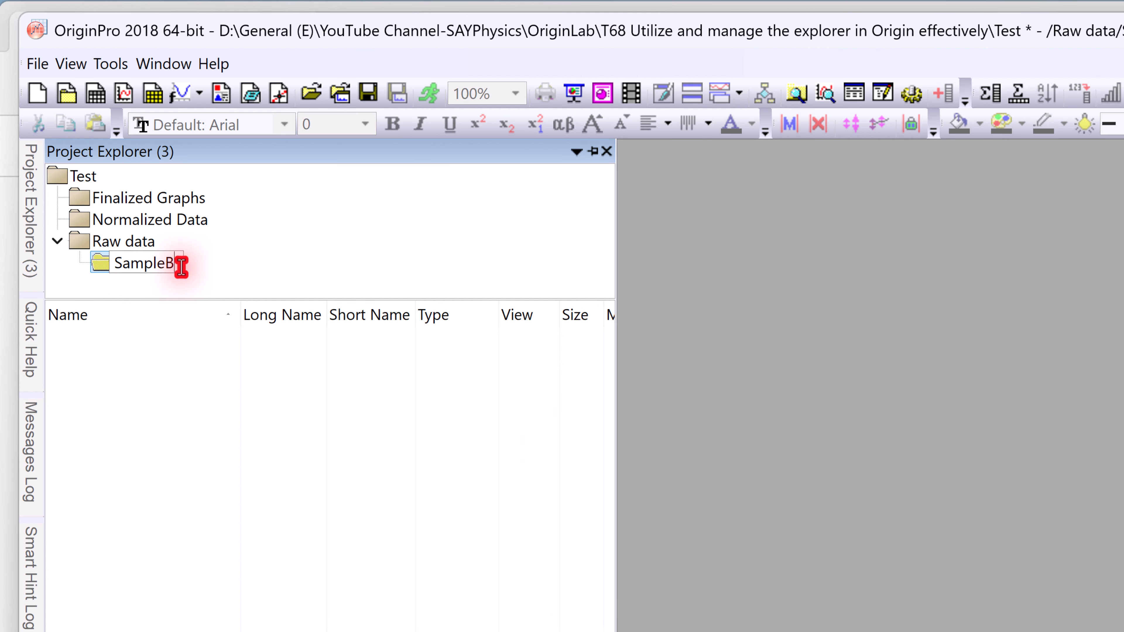
left_click(236, 261)
key("Delete")
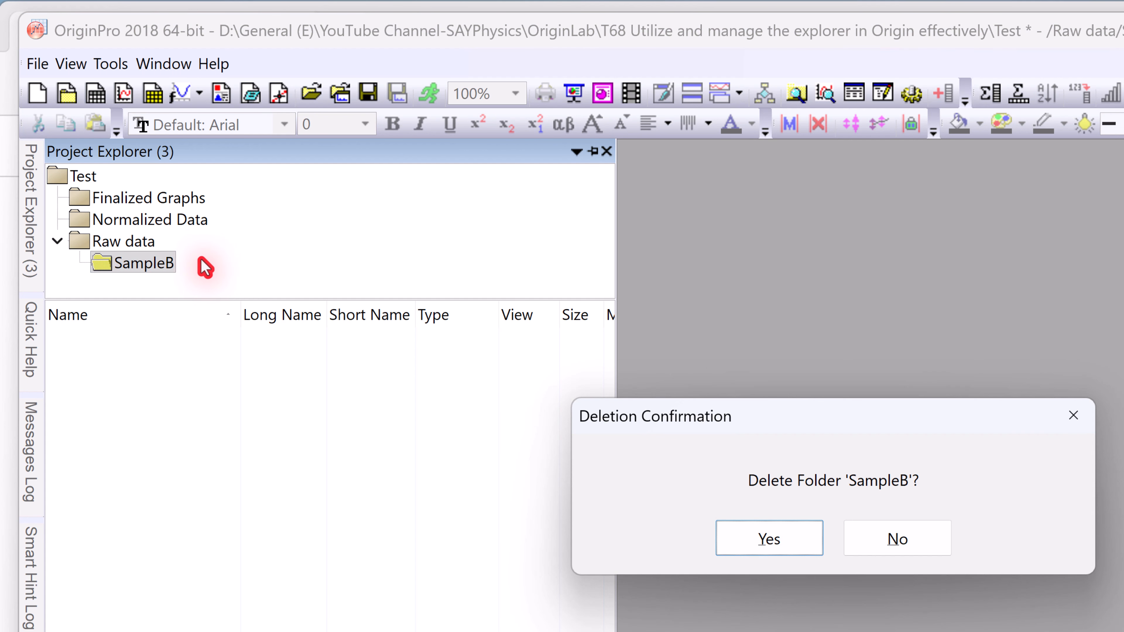
key("Return")
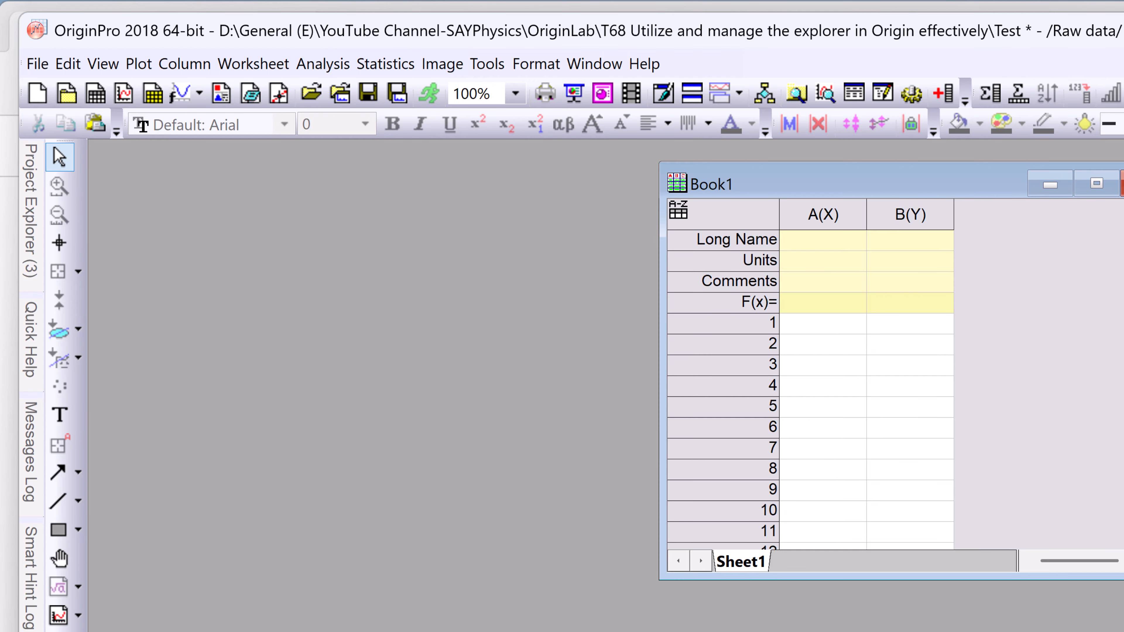
Find the Project Explorer command and the window display options among the full set of view commands.
left_click(102, 65)
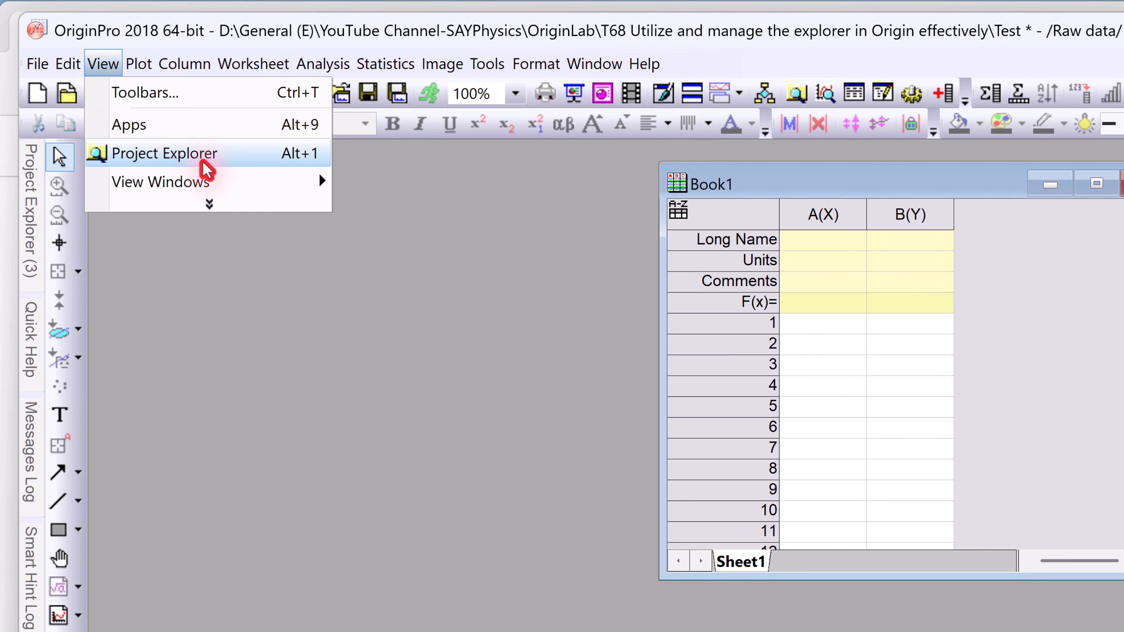
left_click(200, 203)
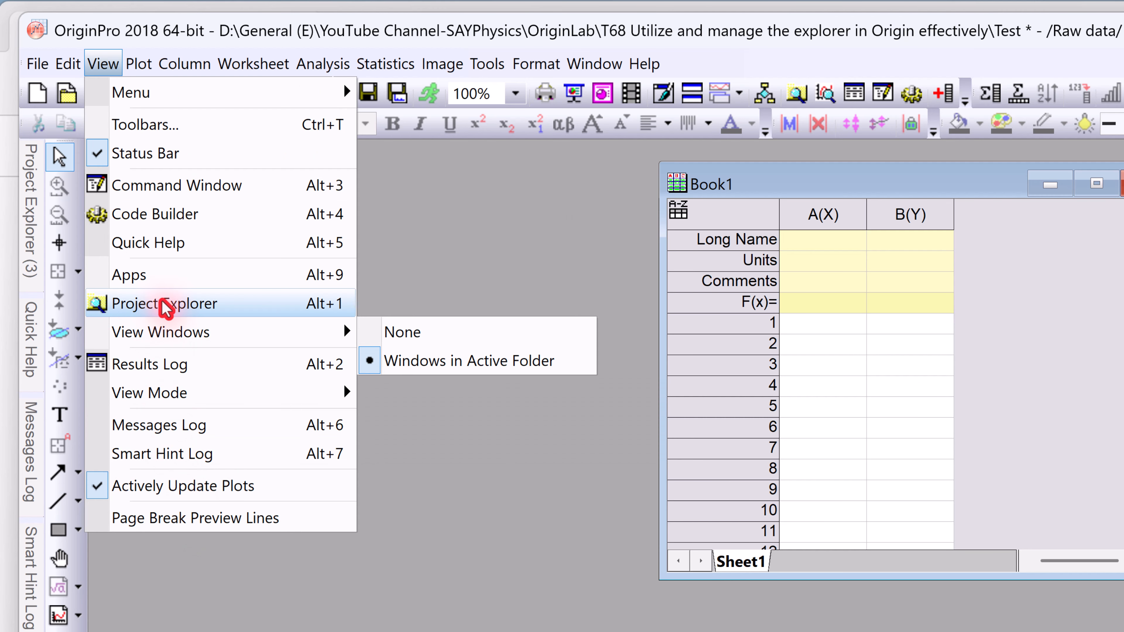
left_click(146, 310)
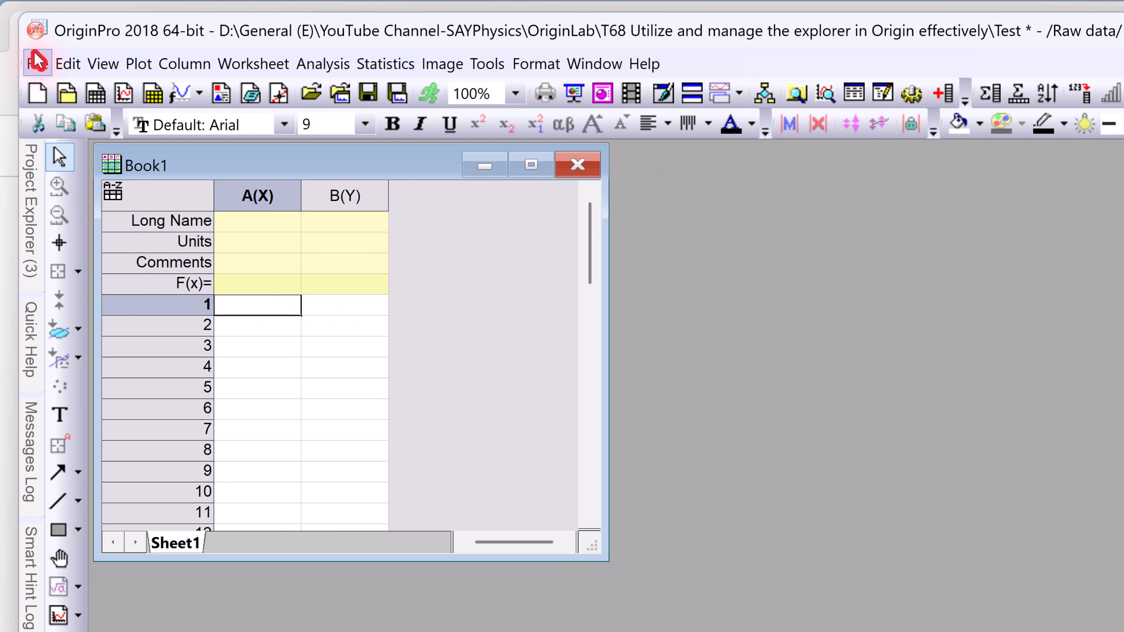
Import the text file "2. txt file" into the empty Book1 workbook as a single ASCII file.
left_click(36, 62)
mouse_move(352, 292)
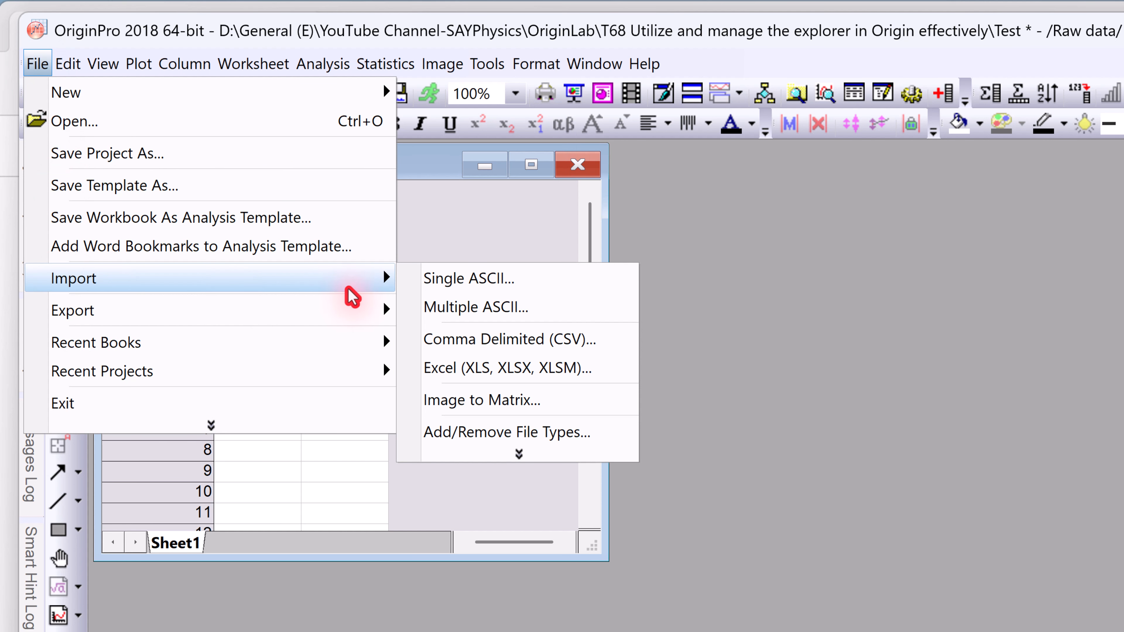
left_click(463, 279)
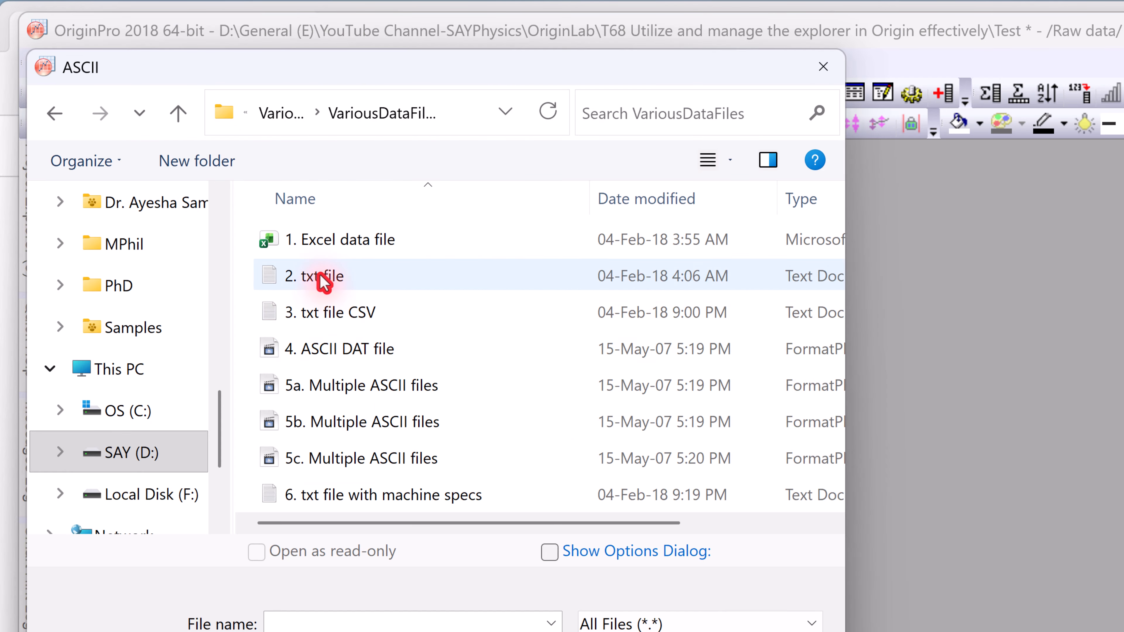
double_click(321, 276)
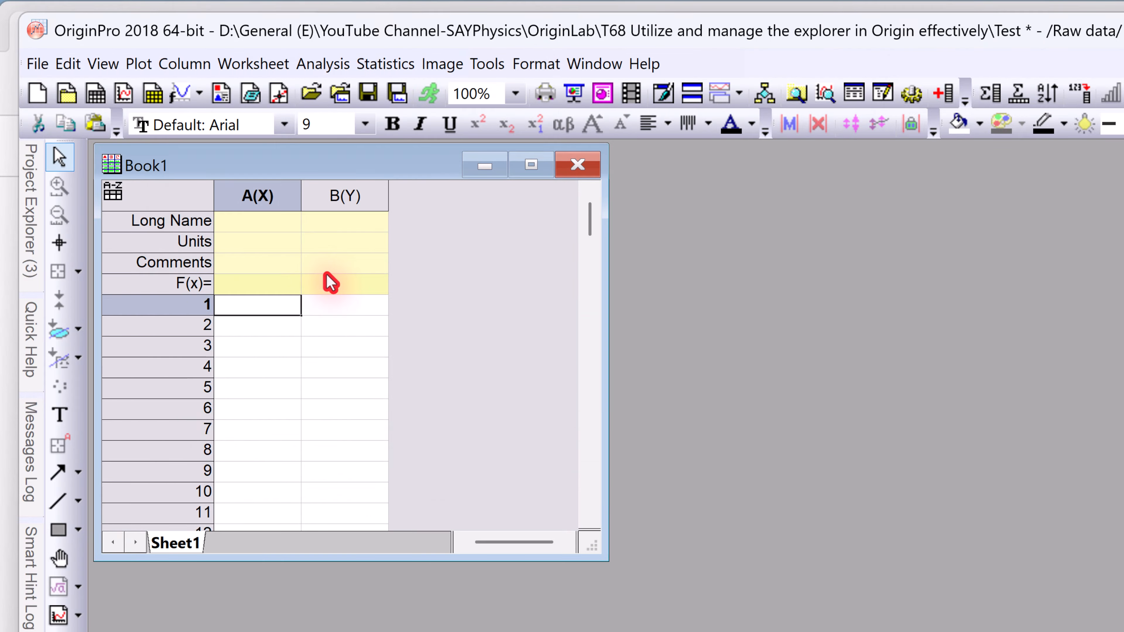
Enlarge the workbook window and plot the imported columns A(X) and B(Y) as a line graph.
left_click_drag(276, 195, 326, 251)
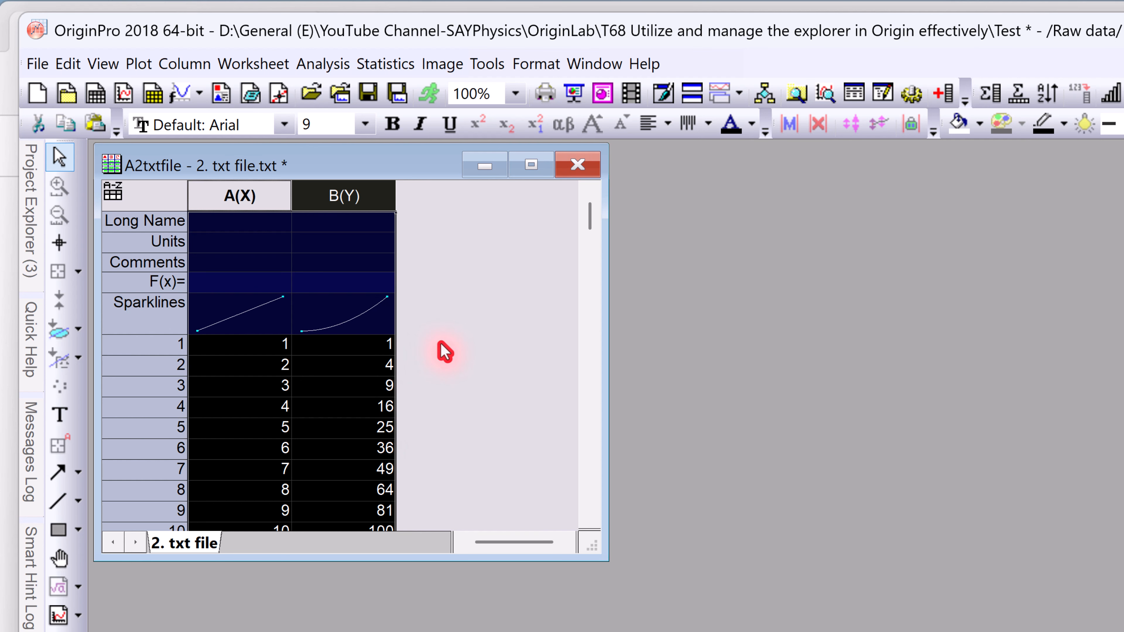
left_click_drag(605, 559, 820, 631)
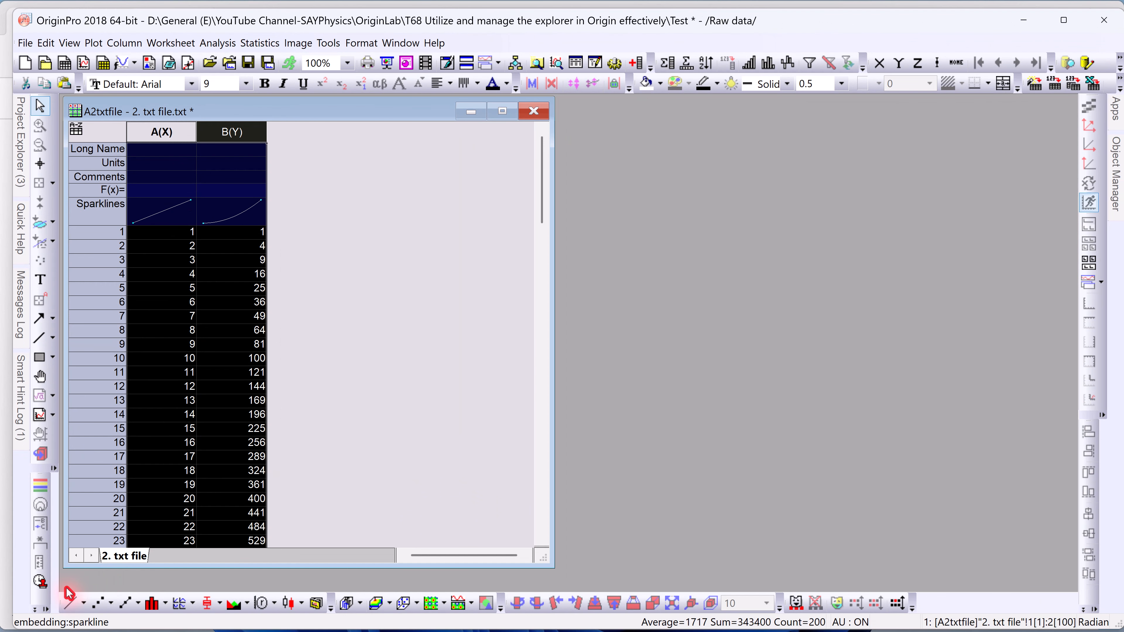
left_click(78, 629)
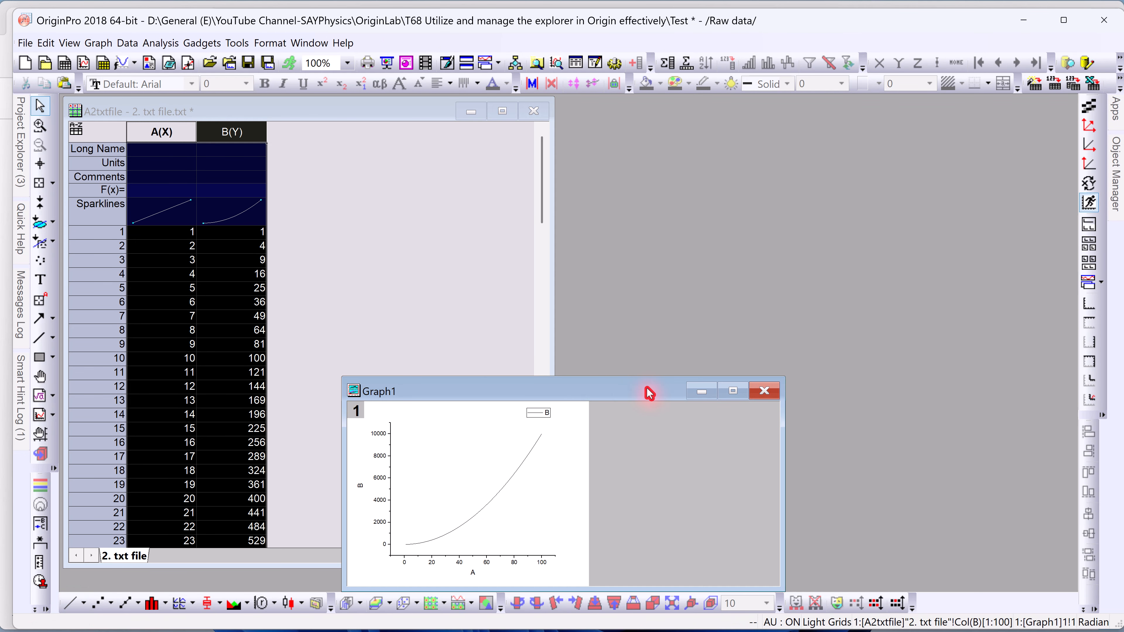
Tile the graph and workbook windows vertically and check the Raw data folder's contents in the Project Explorer.
left_click_drag(648, 392, 642, 148)
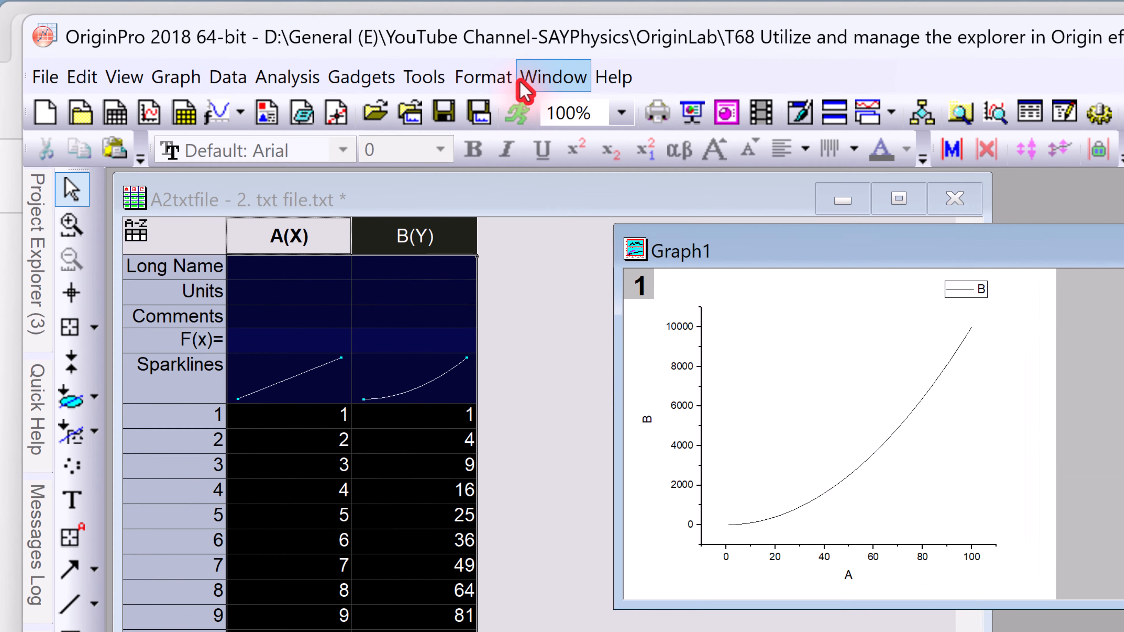
left_click(308, 43)
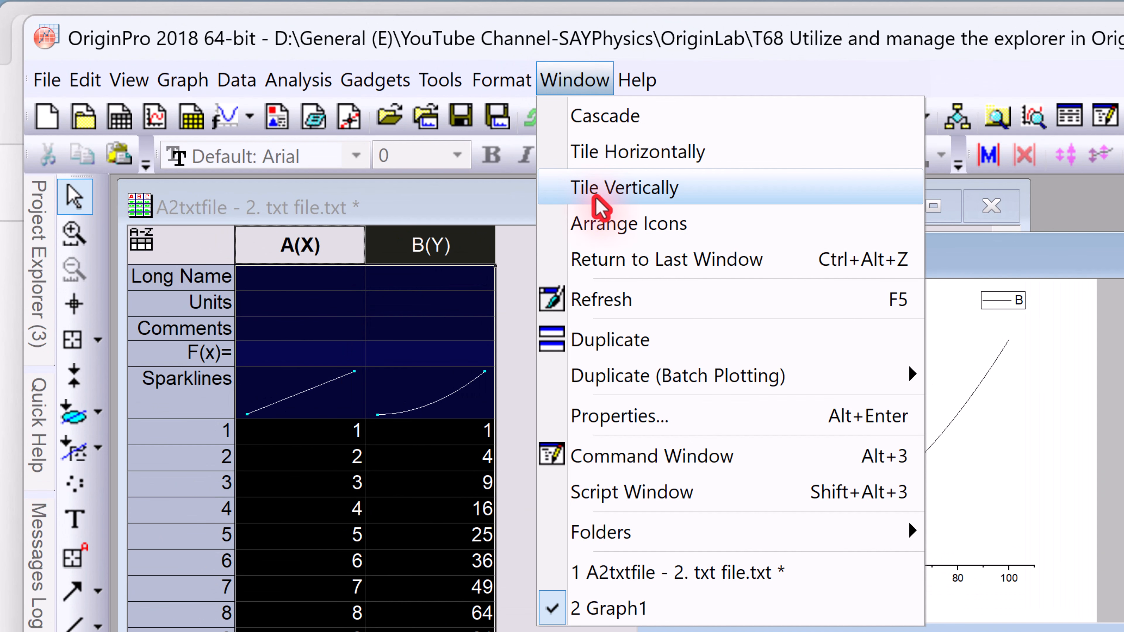
left_click(612, 201)
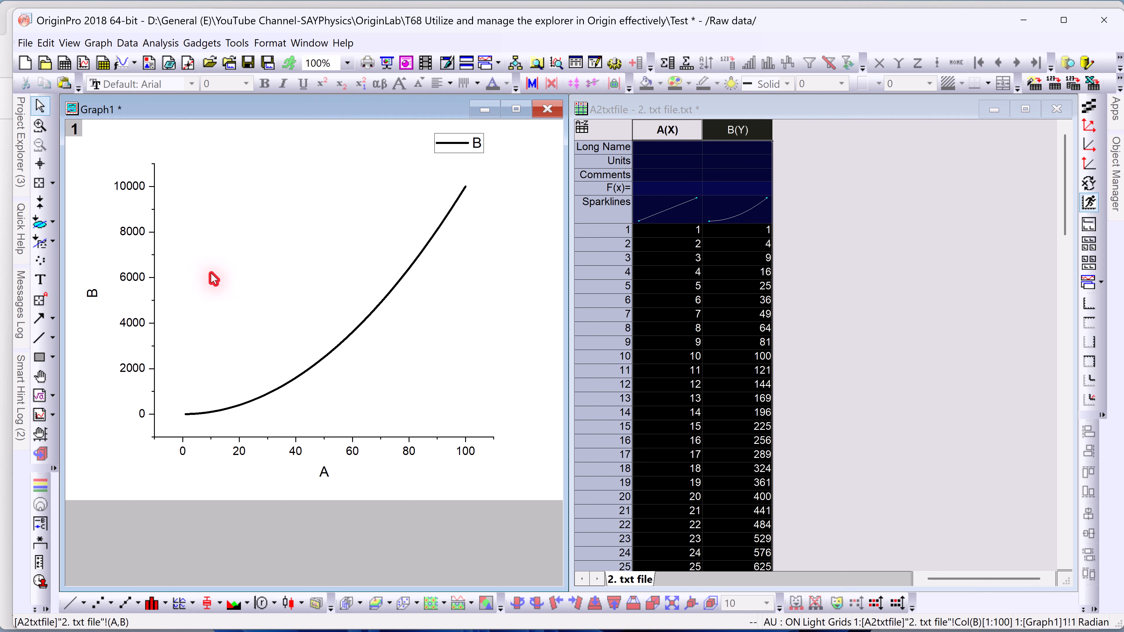
mouse_move(21, 140)
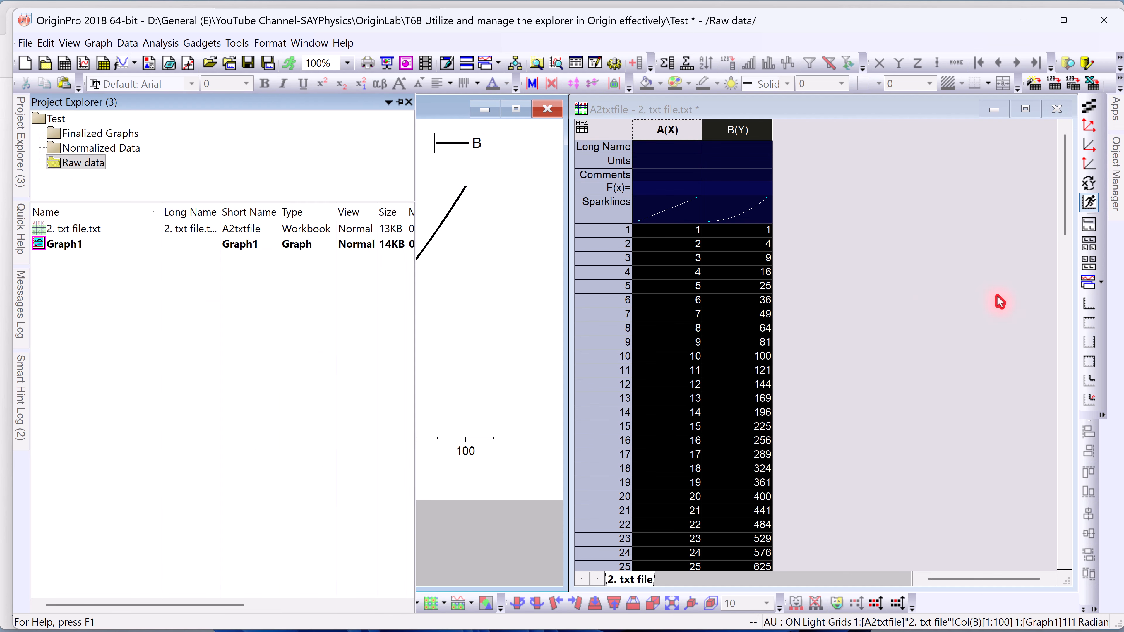
Normalize worksheet columns A and B to [0, 1], with the output in new columns.
left_click(829, 240)
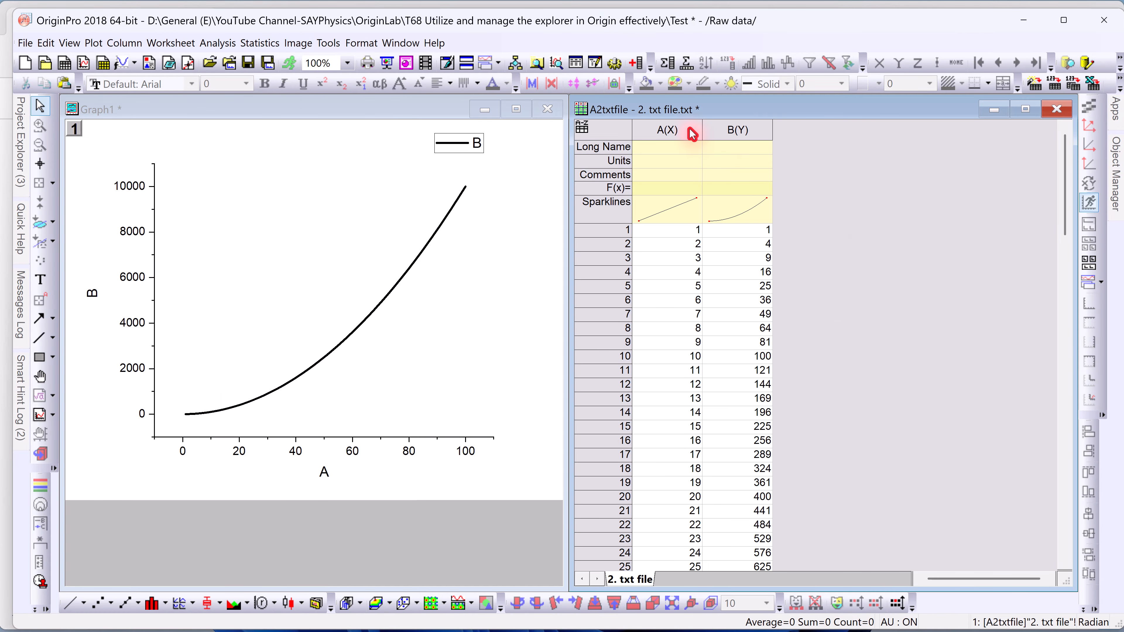
left_click_drag(685, 130, 737, 131)
right_click(743, 133)
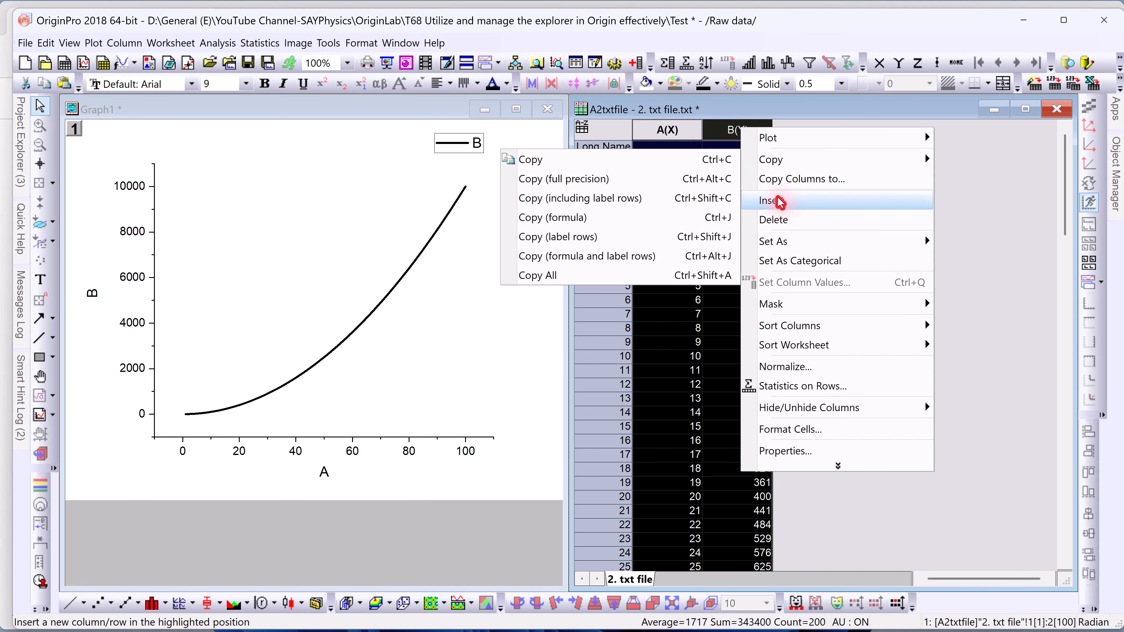
left_click(798, 368)
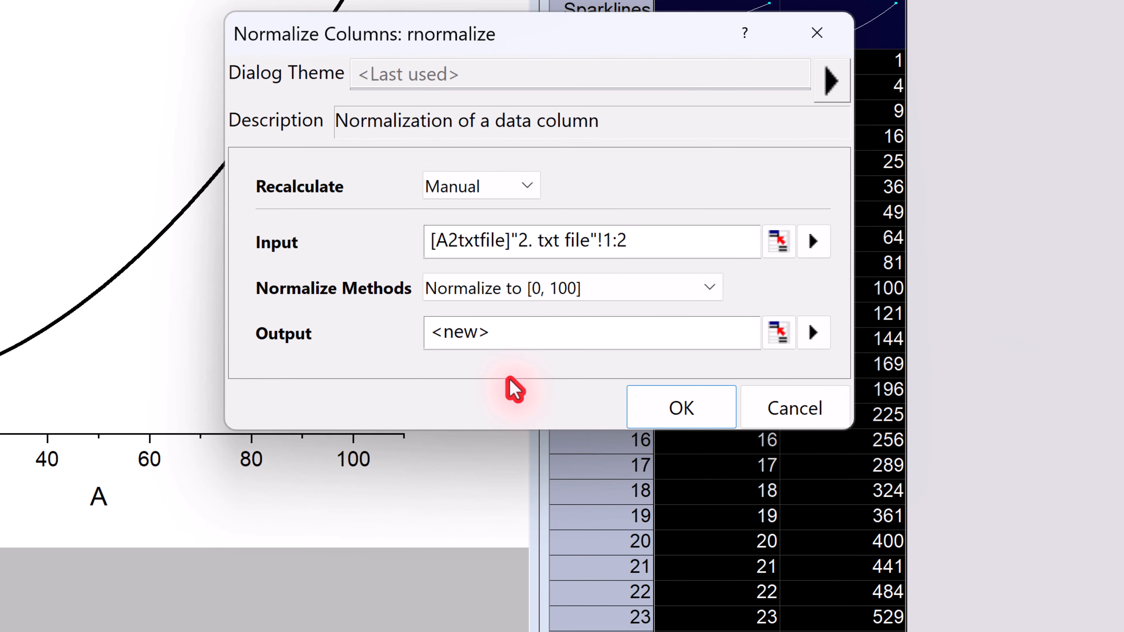
left_click(600, 288)
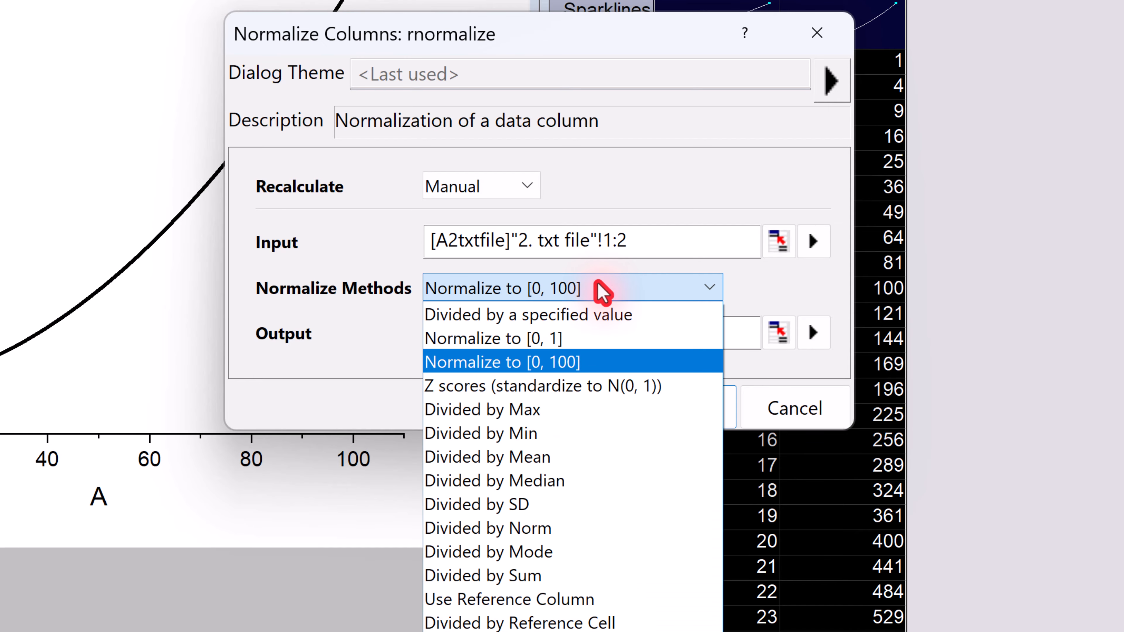
left_click(600, 337)
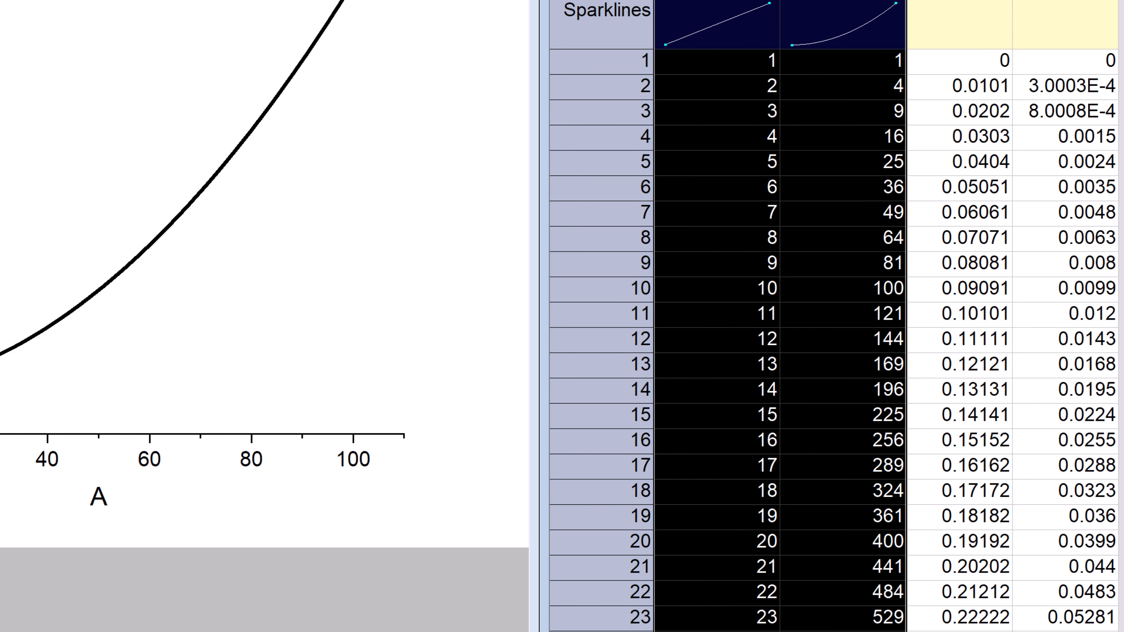
Plot the normalized columns C(X2) and D(Y2) as a new line graph.
left_click(995, 192)
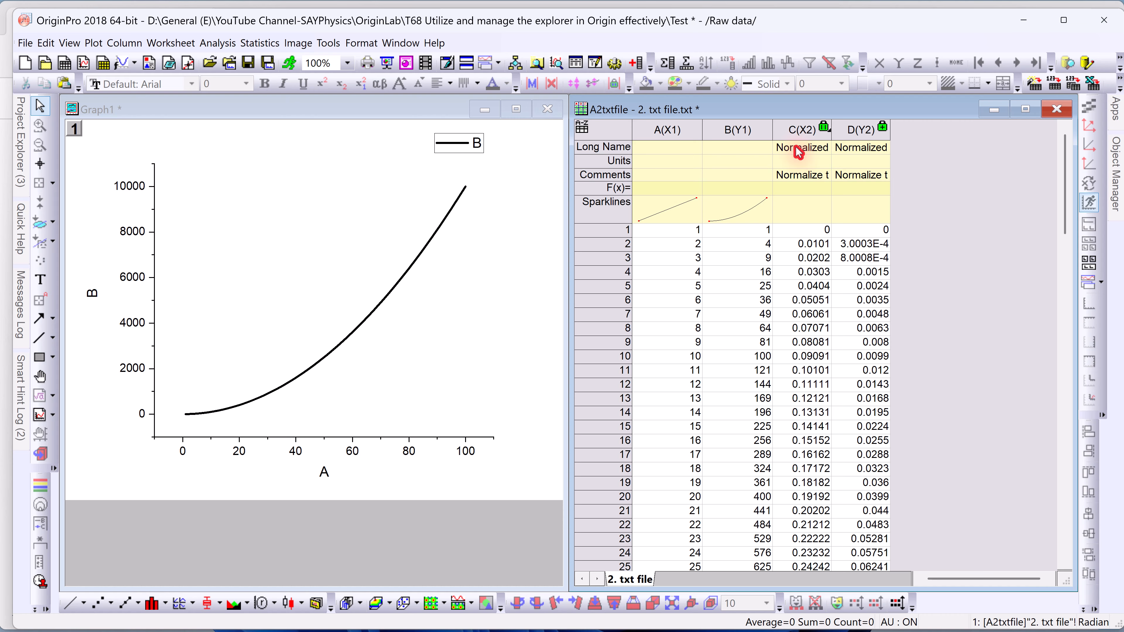
left_click_drag(806, 133, 852, 131)
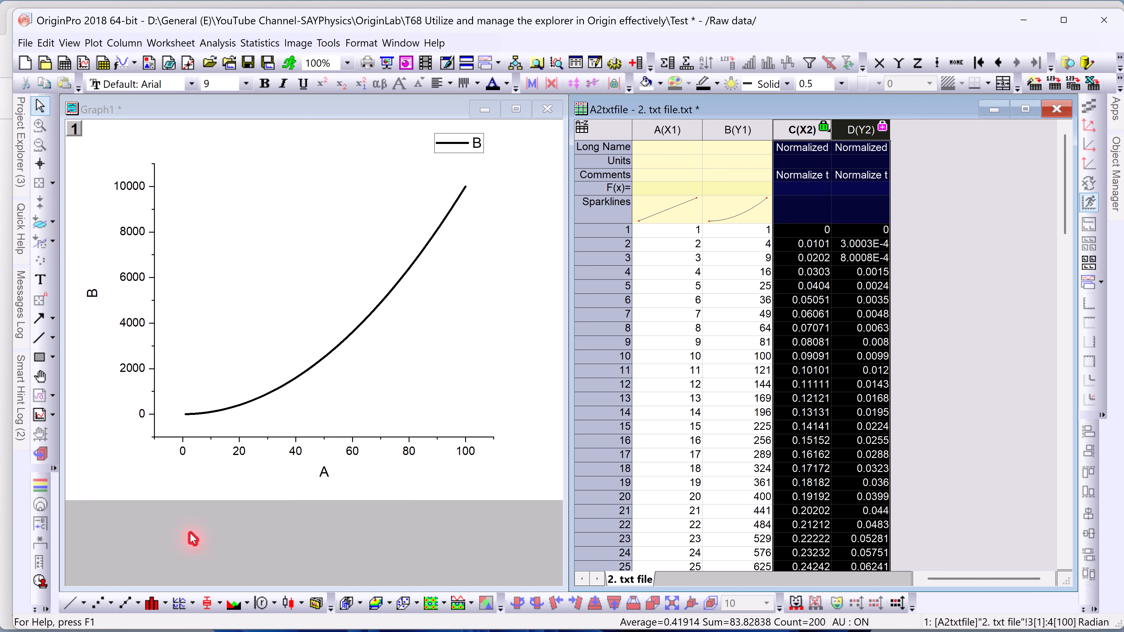
left_click(73, 602)
left_click(786, 460)
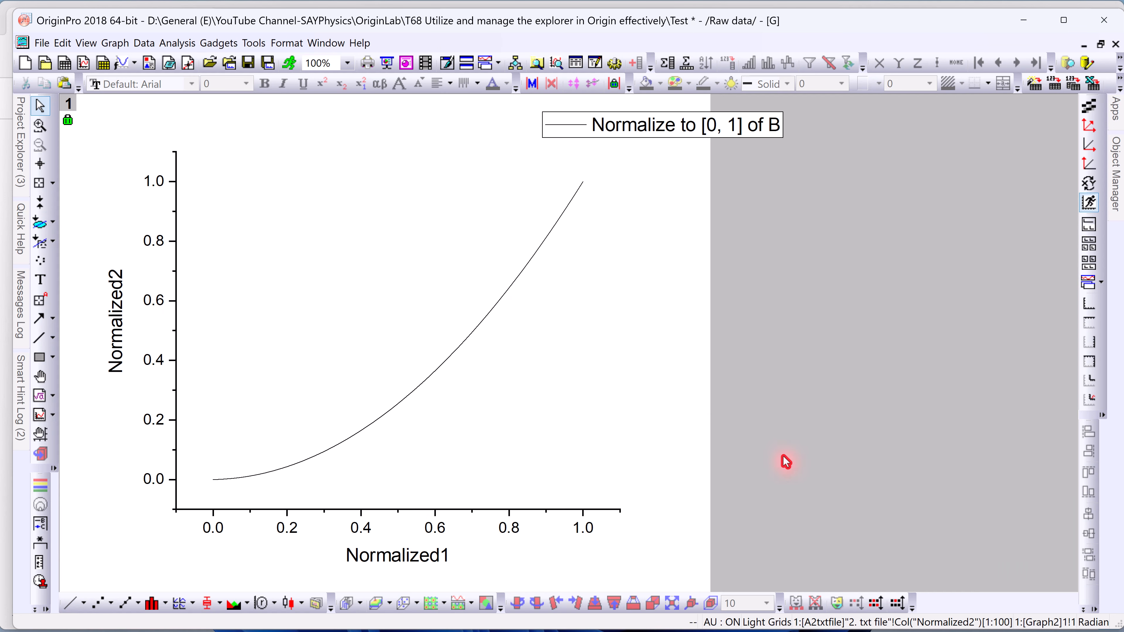
Restore the maximized graph of the normalized data to a floating window, move it up and enlarge it.
left_click(1102, 43)
left_click_drag(495, 454, 407, 153)
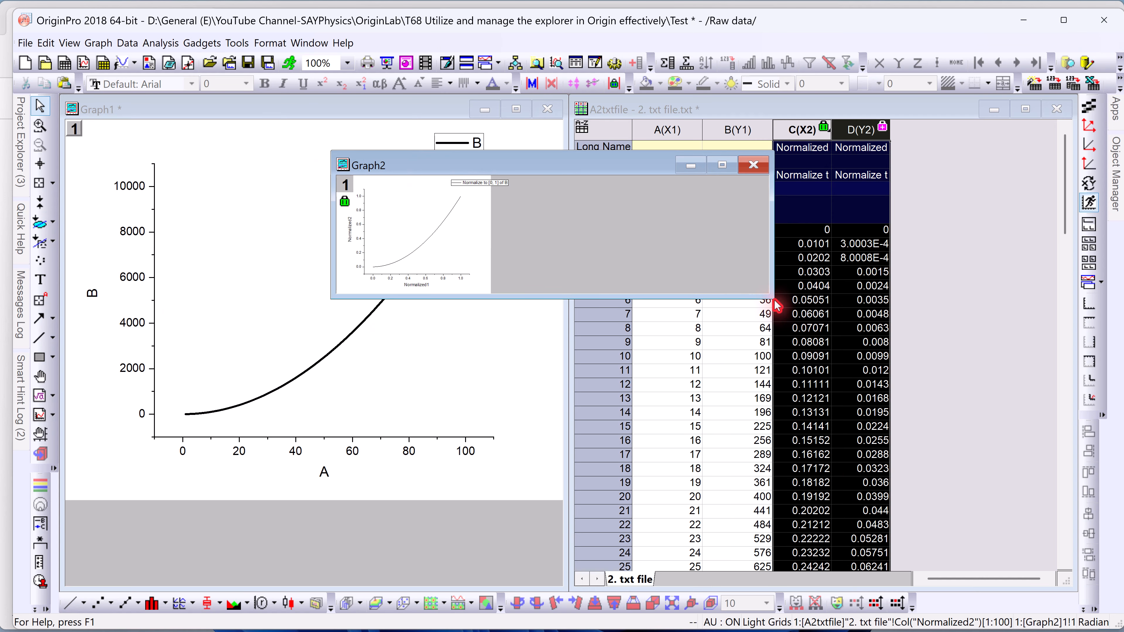
left_click_drag(768, 302, 990, 560)
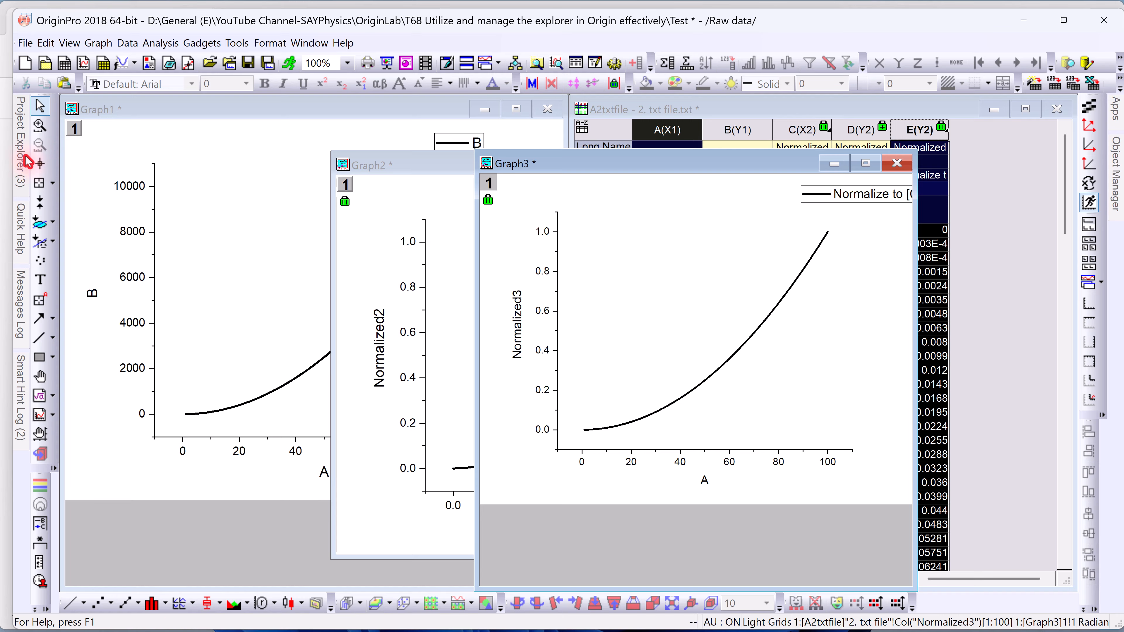
Move Graph2 and Graph3 together from the Raw data folder into the Normalized Data folder.
mouse_move(27, 162)
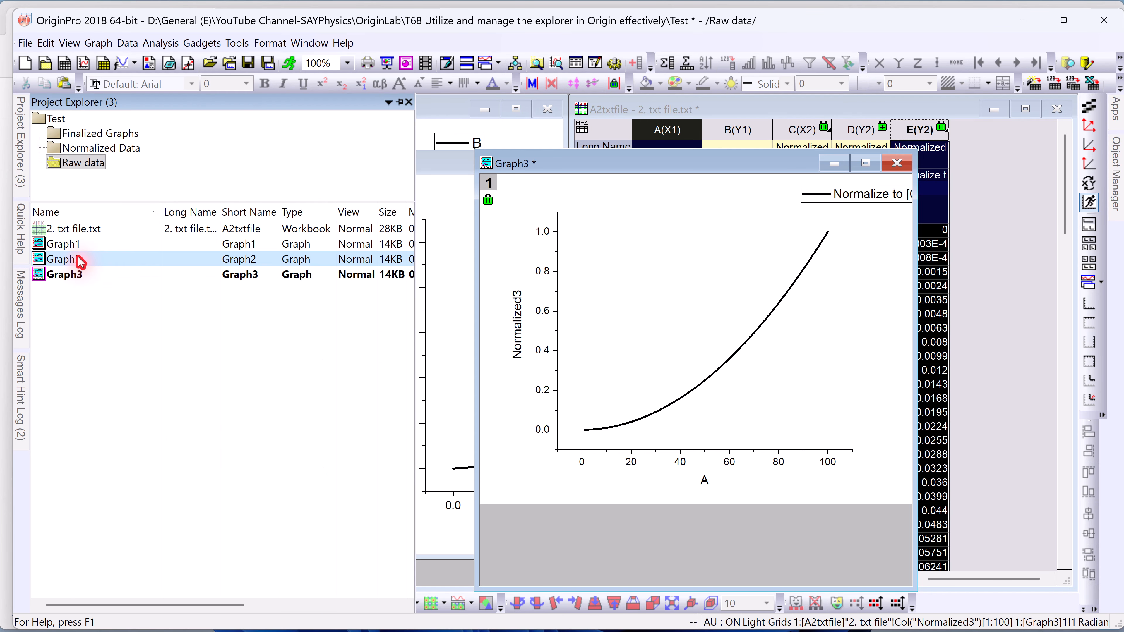
left_click(77, 278)
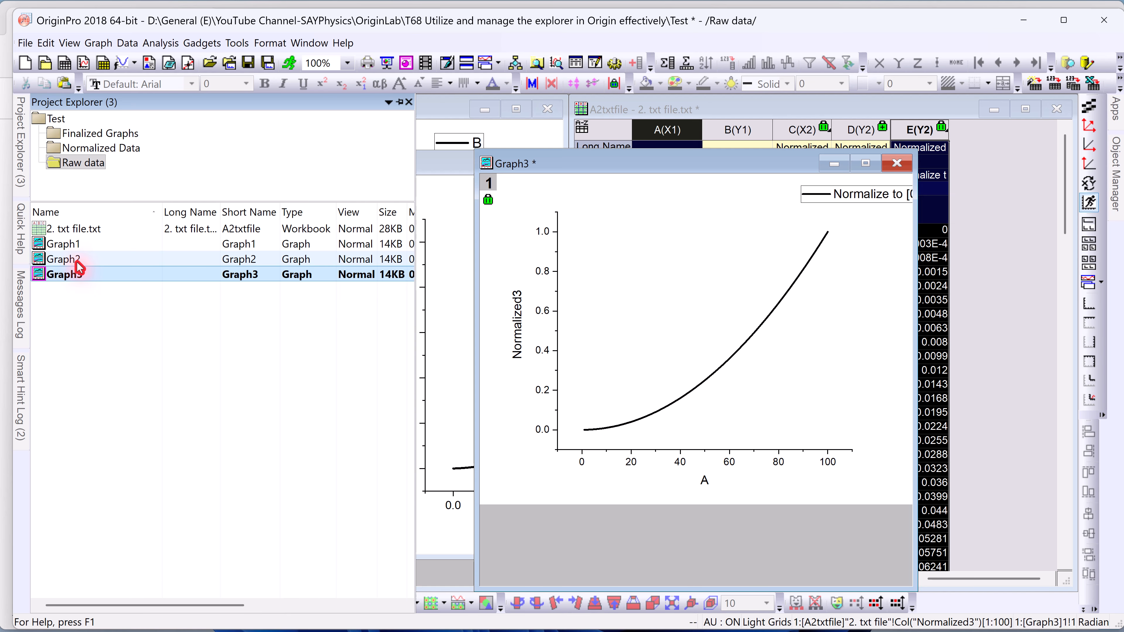
mouse_move(78, 261)
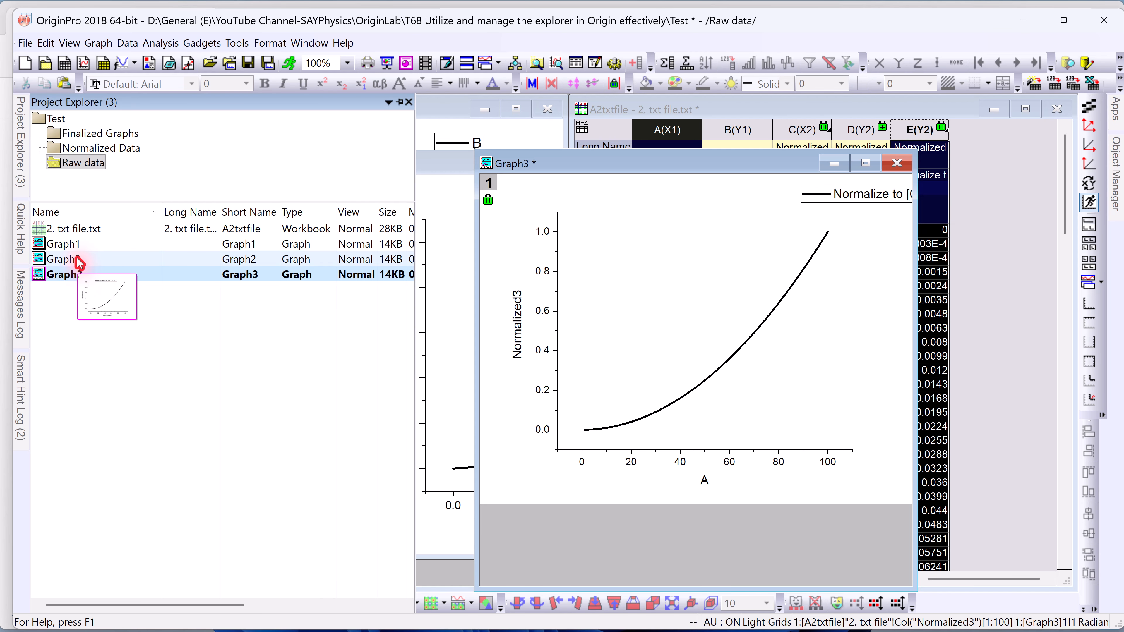
left_click(67, 263, "ctrl")
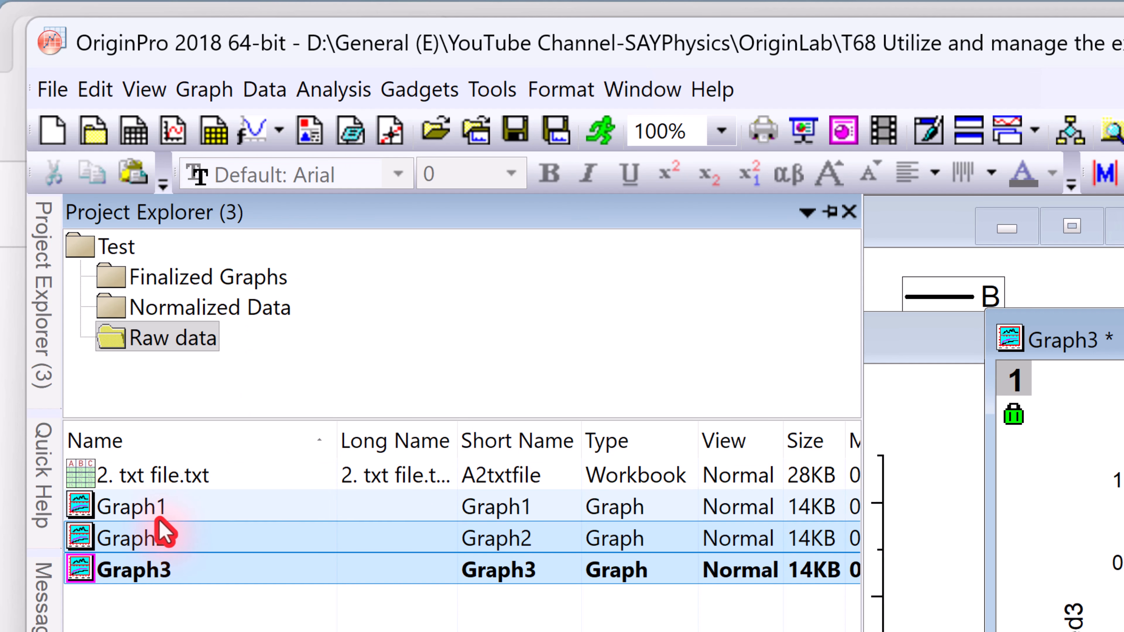
mouse_move(137, 536)
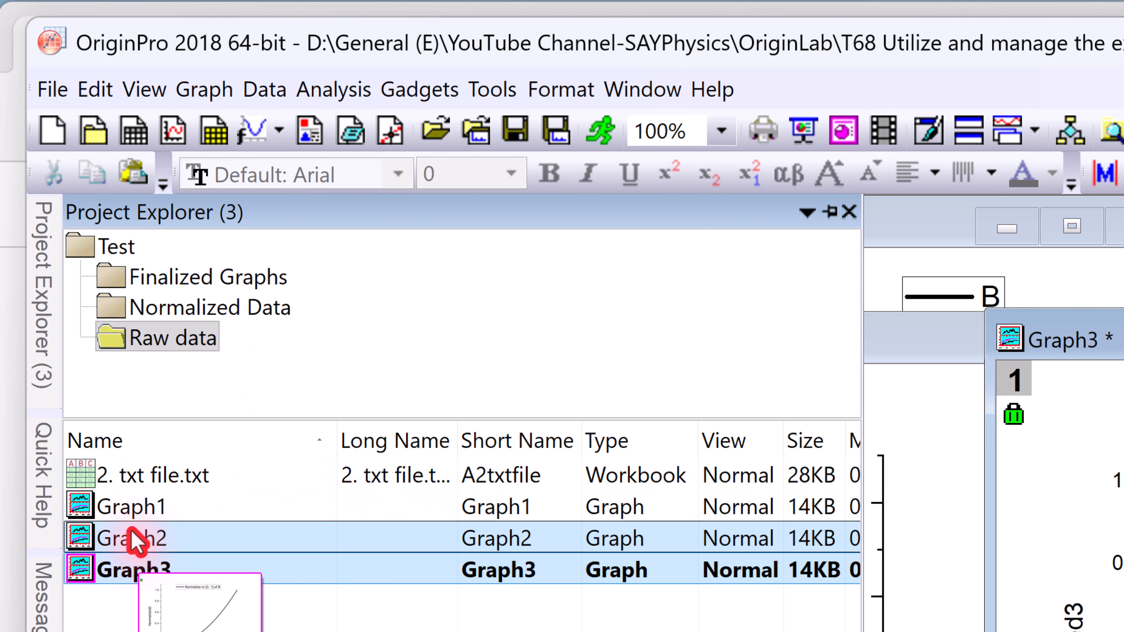
left_click_drag(129, 541, 167, 310)
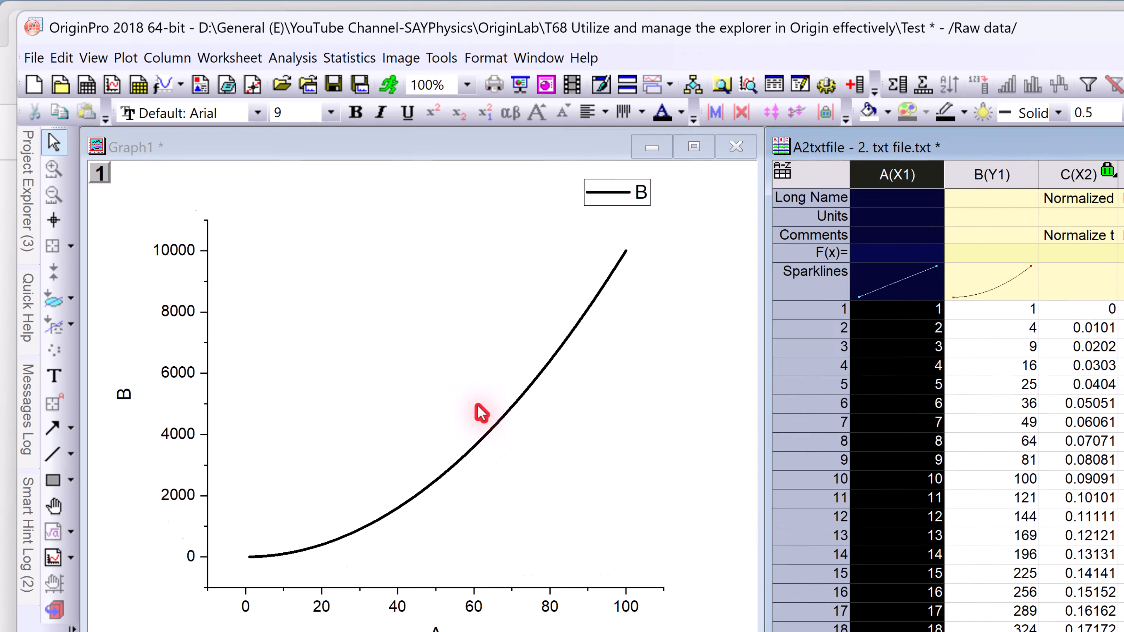
Check the contents of the Raw data folder and of the Normalized Data folder in the Project Explorer.
mouse_move(29, 191)
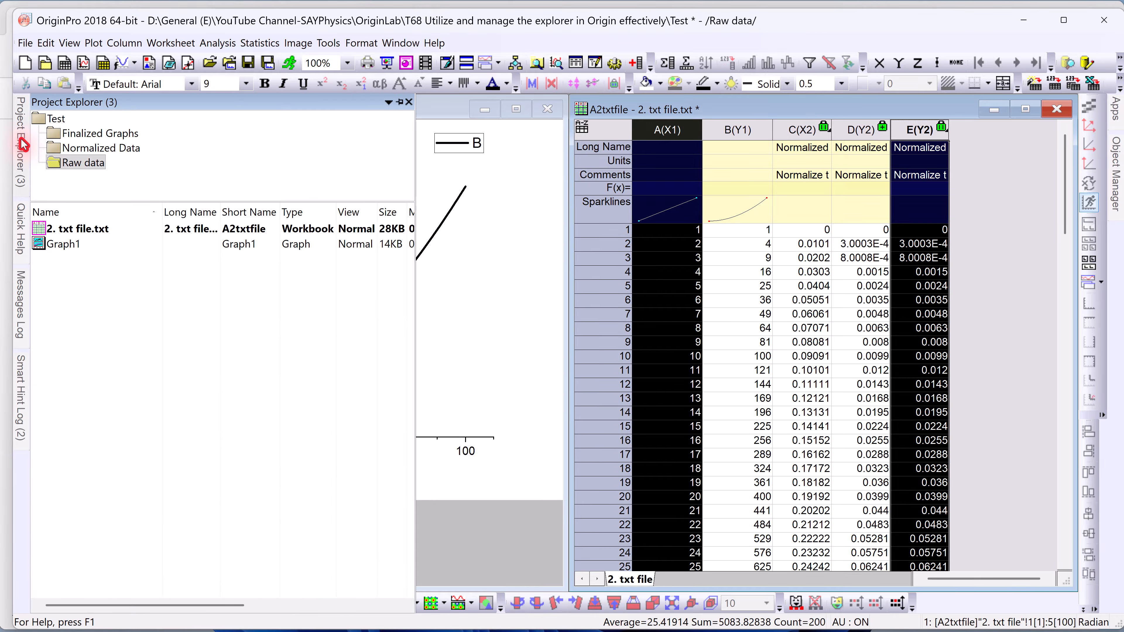
left_click(92, 164)
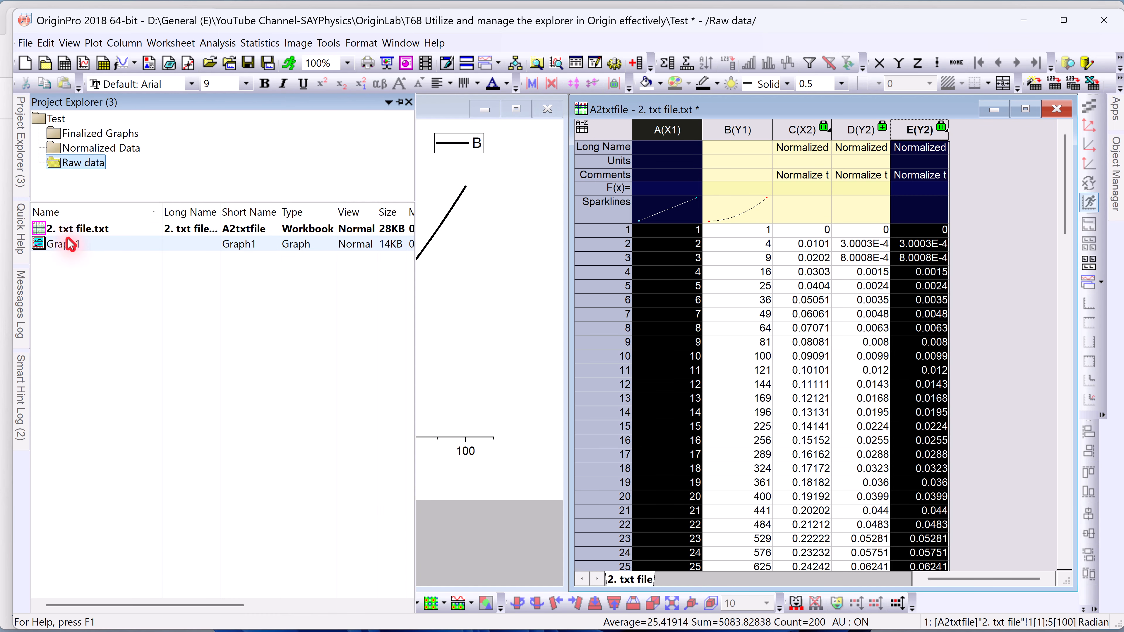
left_click(93, 148)
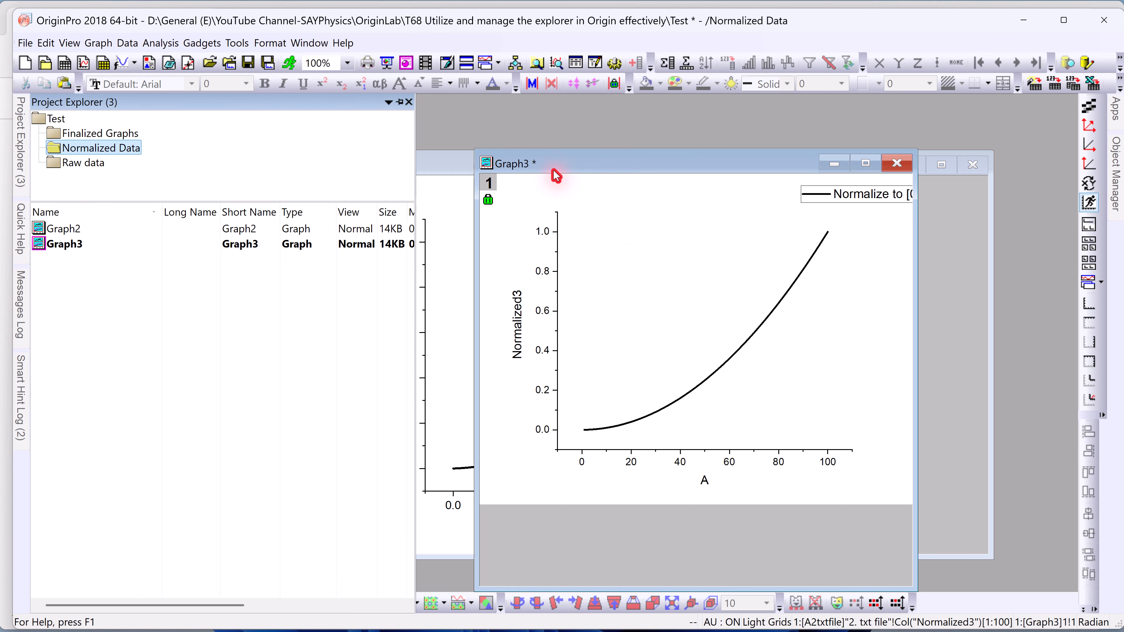
Separate the overlapping Graph2 and Graph3 windows and tile them vertically.
left_click_drag(555, 167, 650, 129)
left_click_drag(465, 172, 320, 147)
left_click(309, 43)
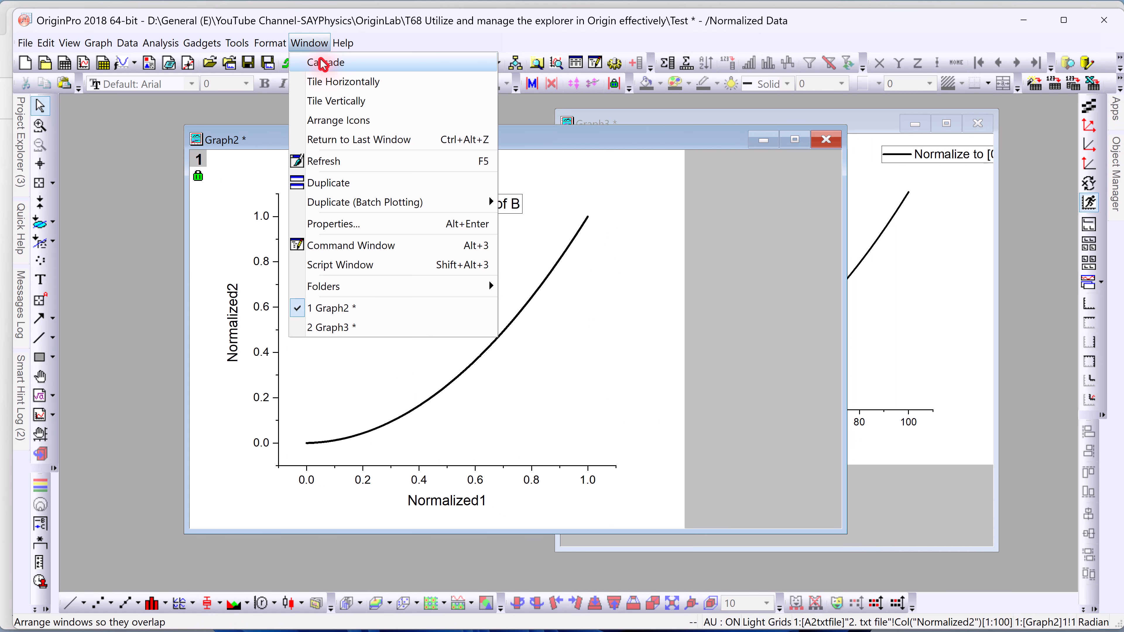
left_click(338, 104)
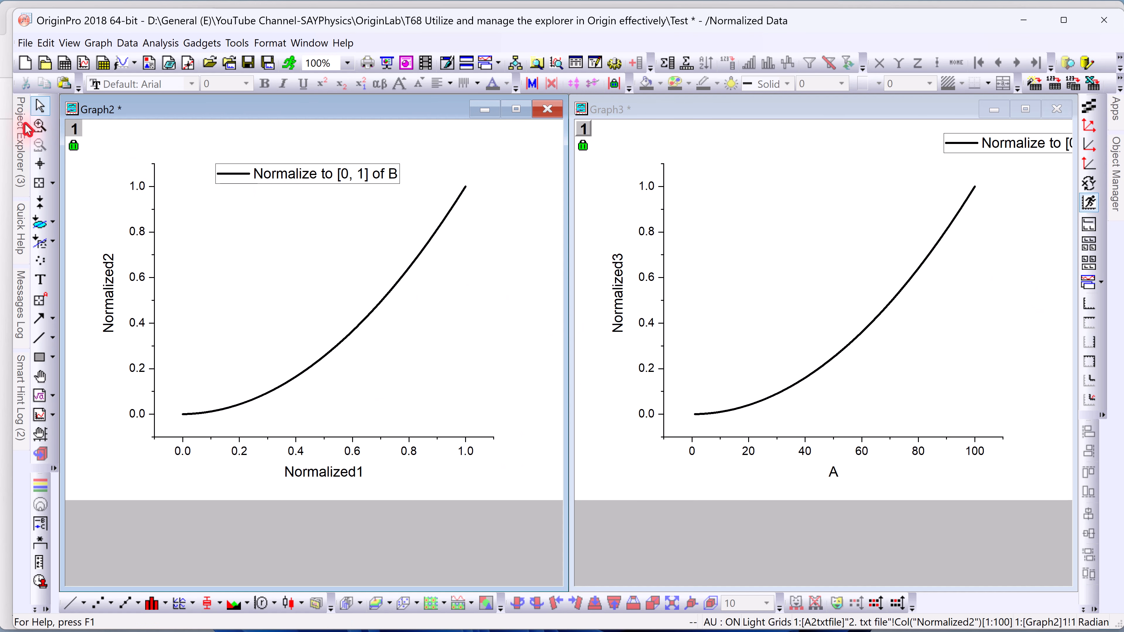
Open the Finalized Graphs folder in the Project Explorer.
mouse_move(23, 132)
left_click(64, 132)
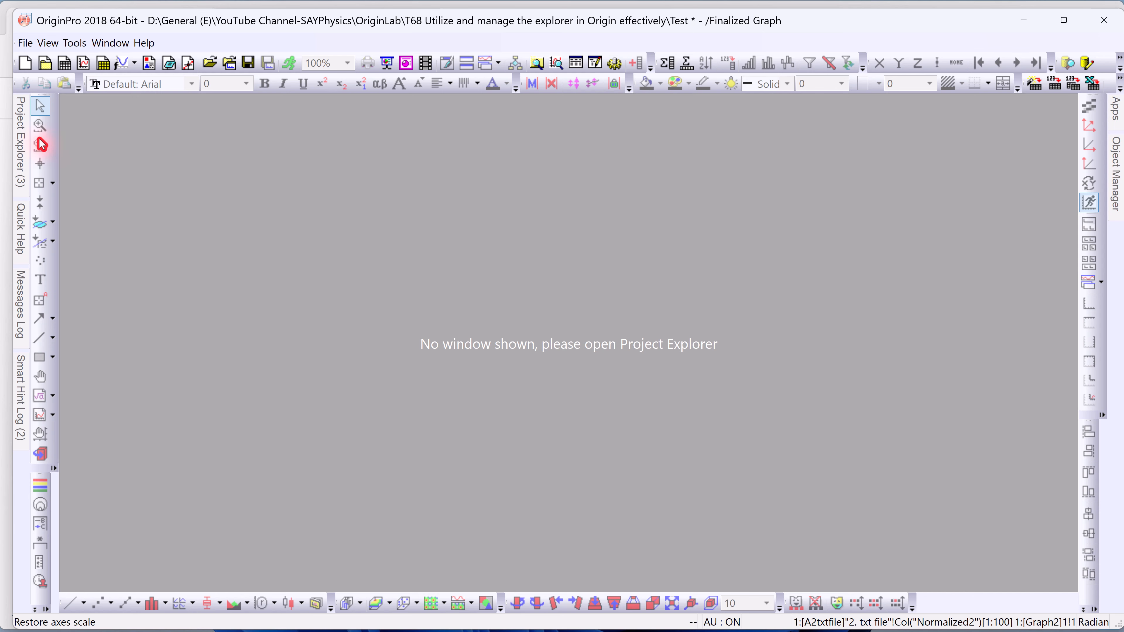
Open the Normalized Data folder in the Project Explorer and return to its graph windows.
mouse_move(20, 150)
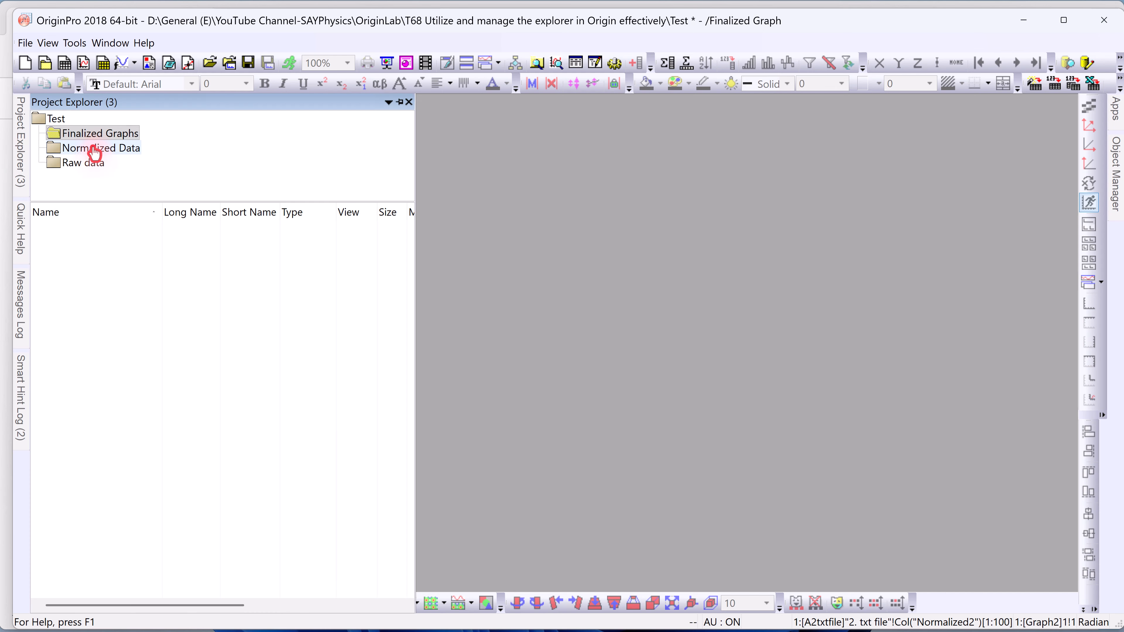
left_click_drag(98, 142, 102, 140)
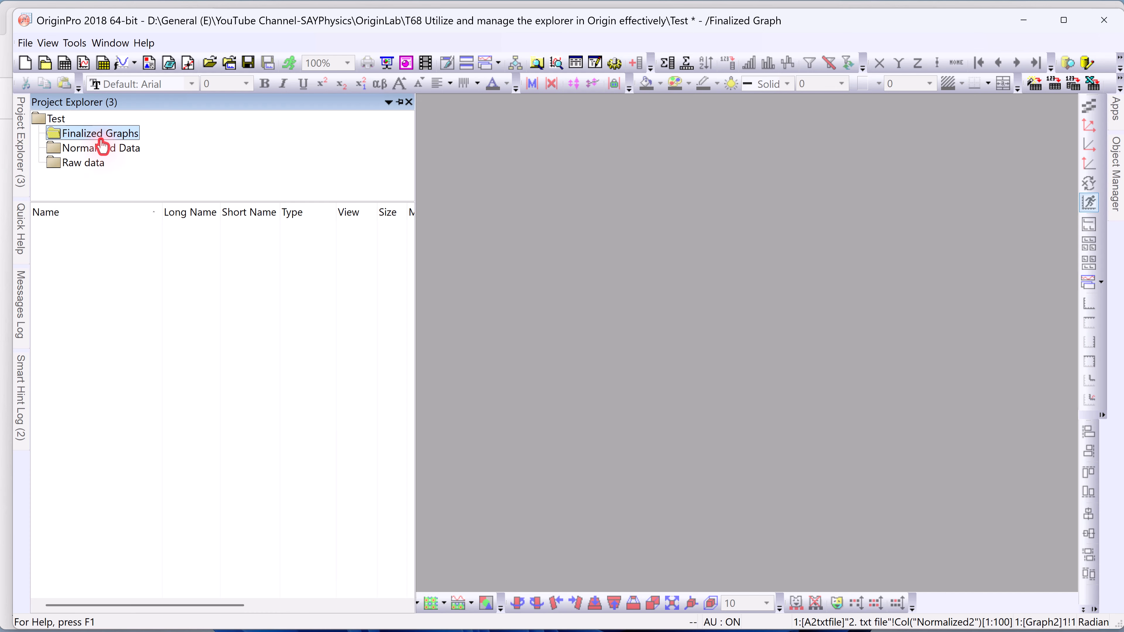
left_click(105, 150)
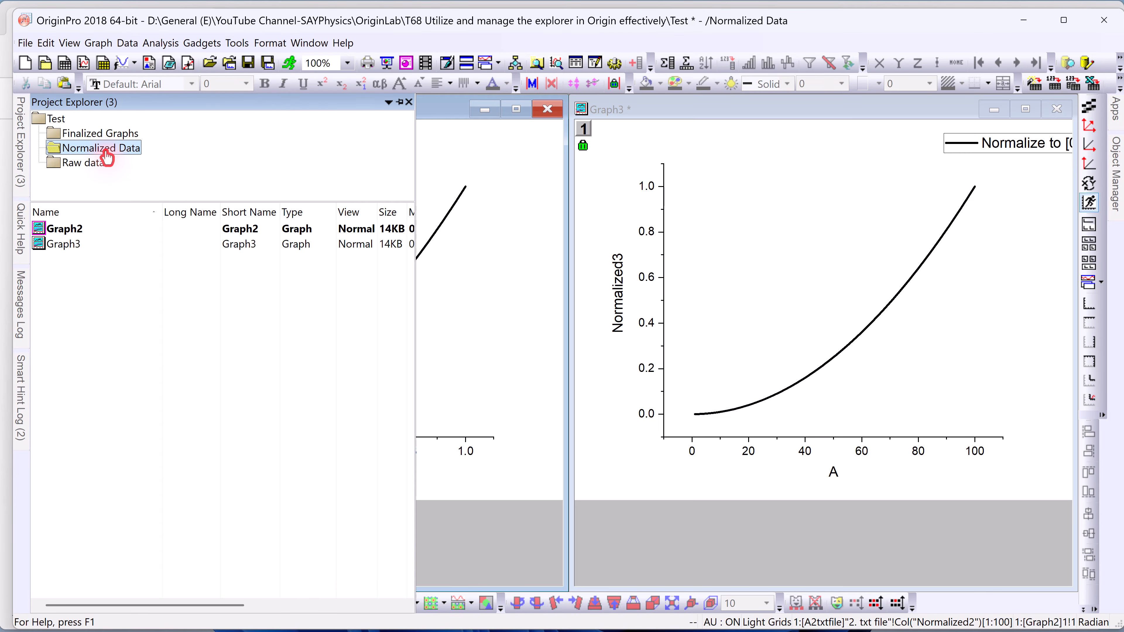
left_click(446, 108)
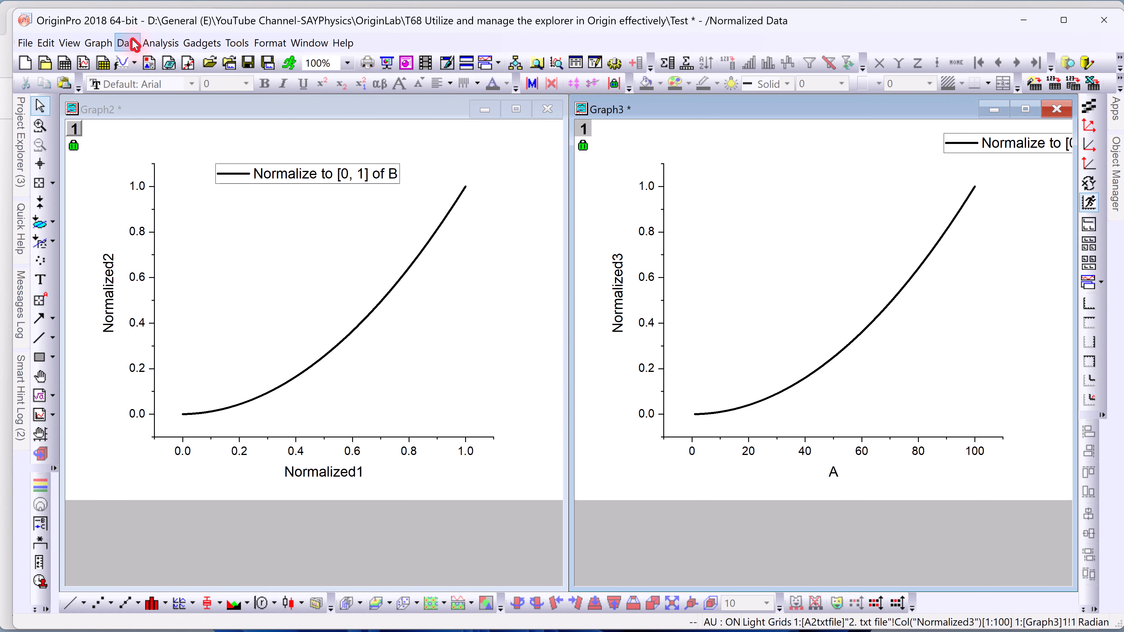
Merge Graph2 and Graph3 into one graph with 2 rows and 1 column, keeping the source graphs and the layer aspect ratio.
left_click(98, 43)
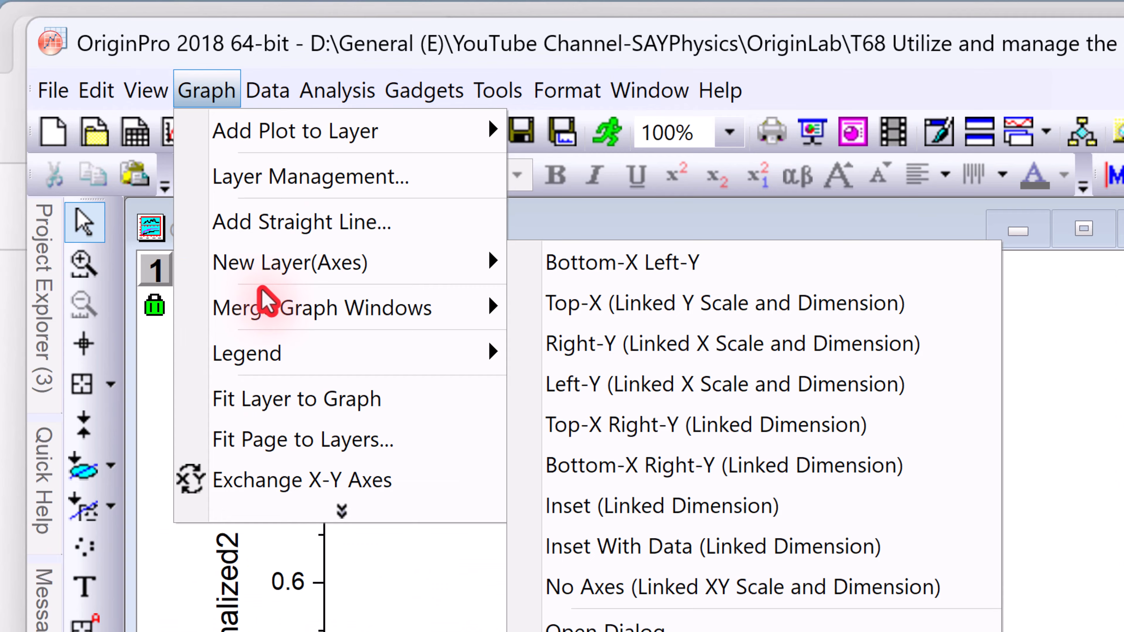
mouse_move(124, 148)
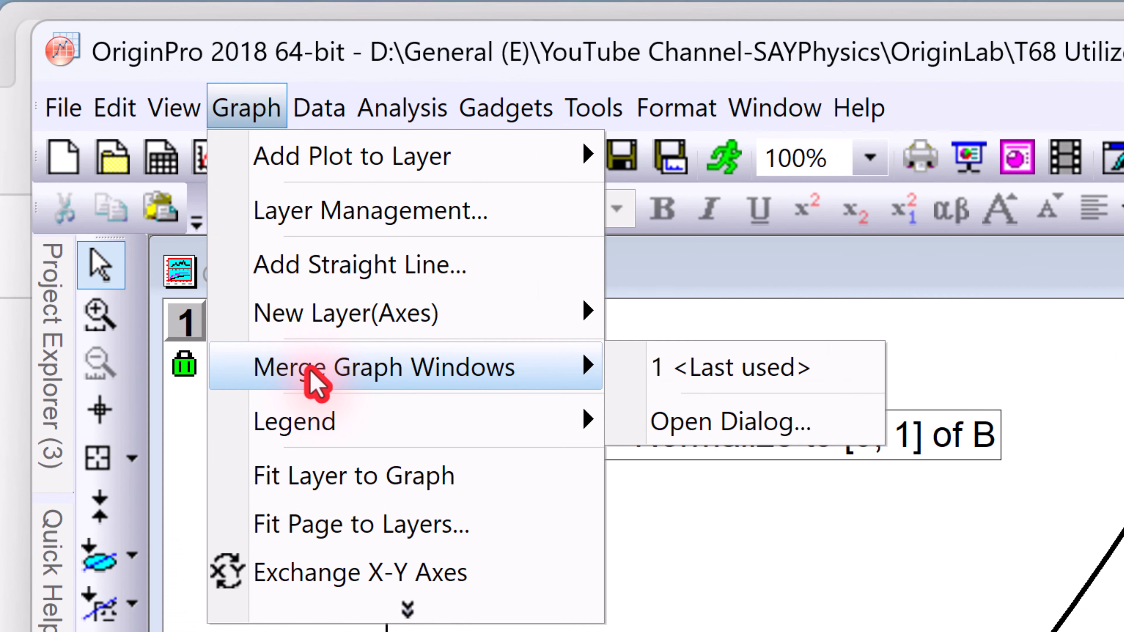
left_click(716, 435)
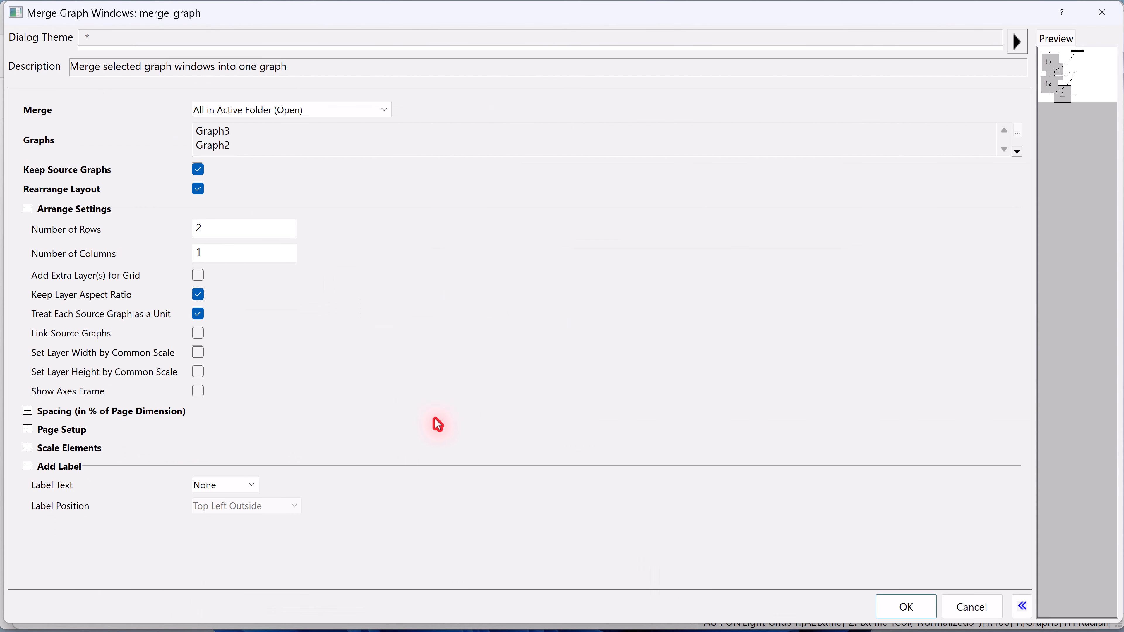
left_click(925, 620)
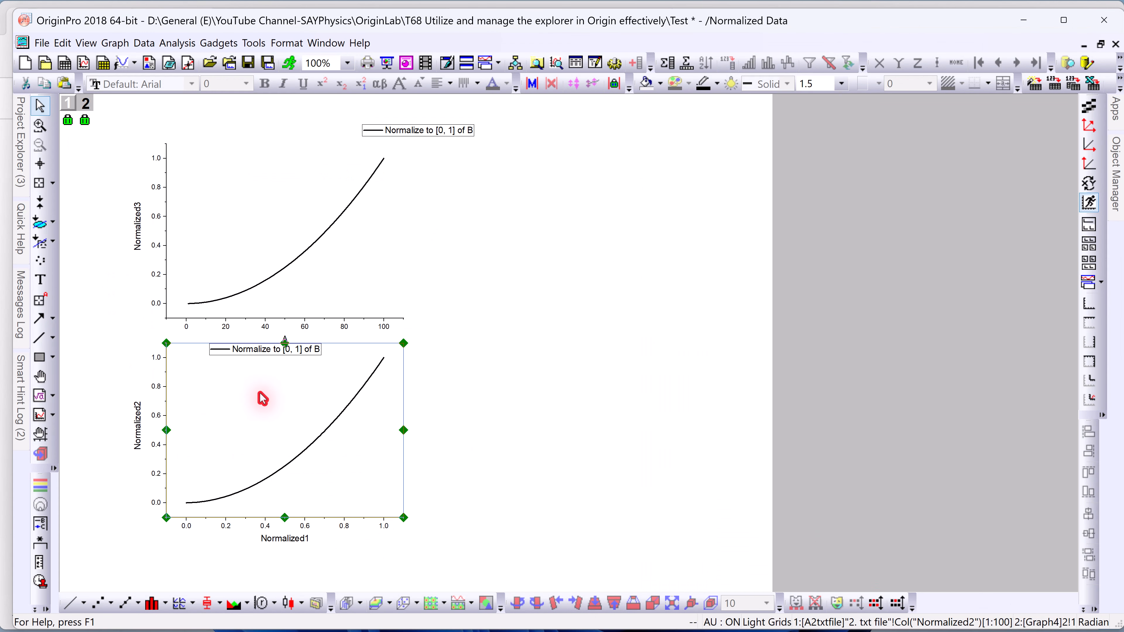
Color the upper Normalized3 curve blue and the lower Normalized2 curve red in the merged graph.
left_click_drag(313, 156, 310, 155)
scroll(266, 365, "up", 7)
left_click_drag(332, 586, 192, 586)
scroll(735, 394, "down", 6)
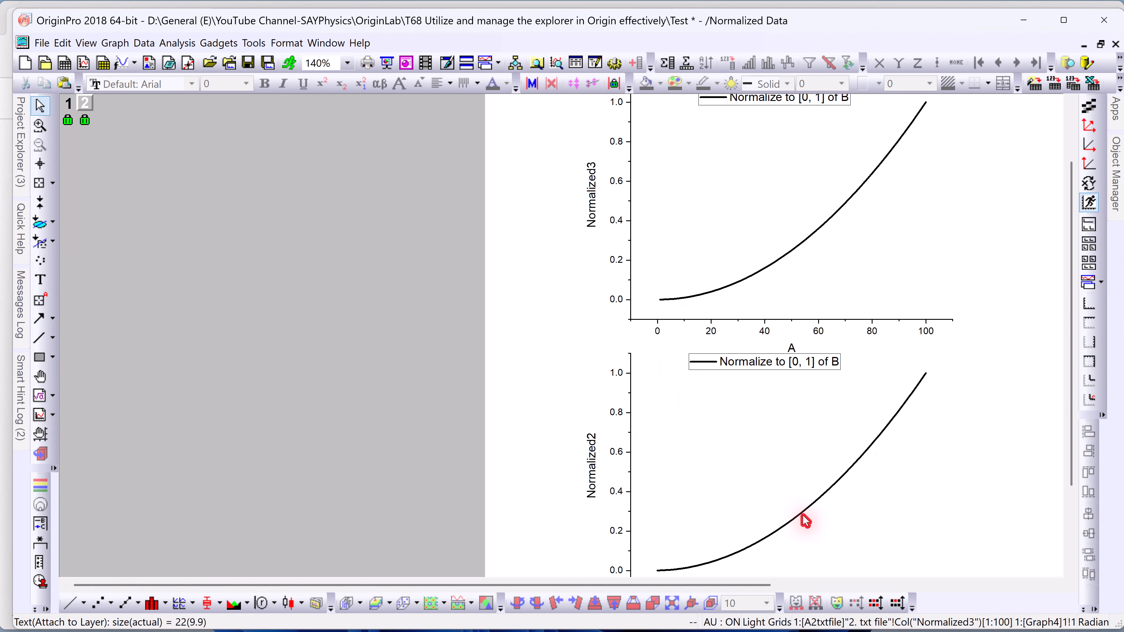
left_click(802, 515)
left_click(717, 83)
left_click(717, 116)
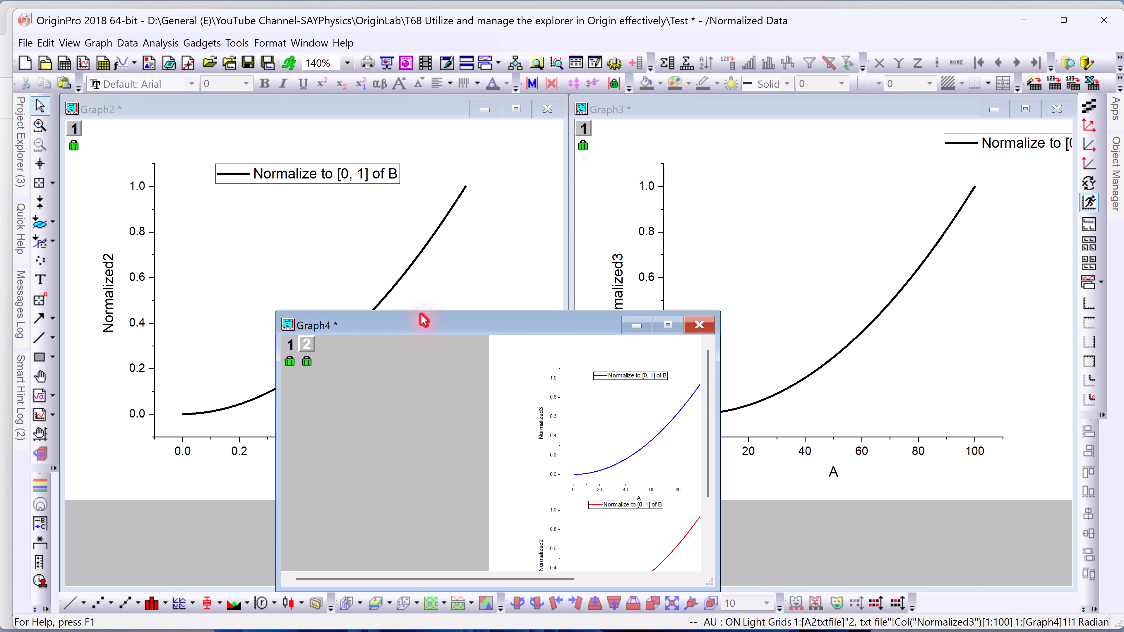
Shift the Graph4 window aside and move Graph4 from the Normalized Data folder into the Finalized Graphs folder.
left_click_drag(424, 319, 378, 229)
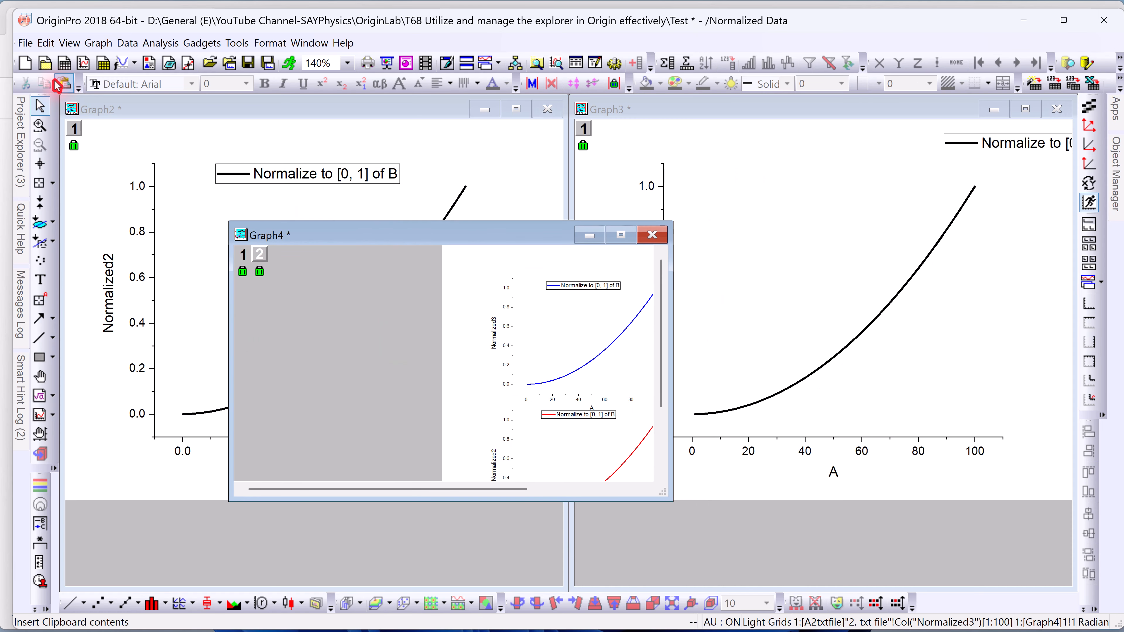
mouse_move(22, 143)
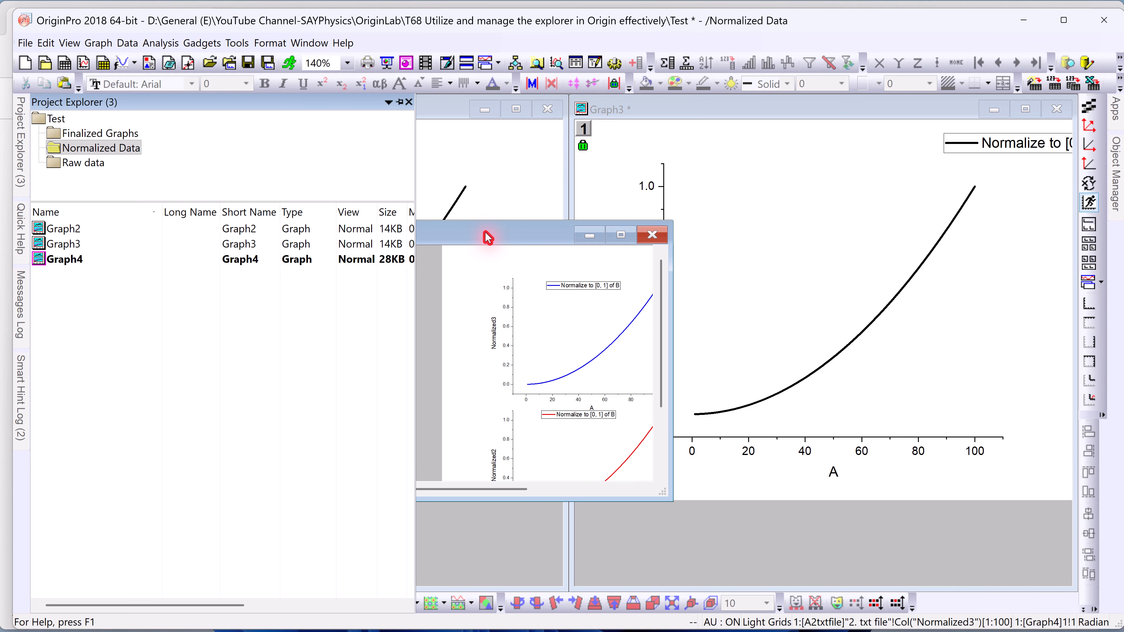
left_click_drag(488, 238, 562, 199)
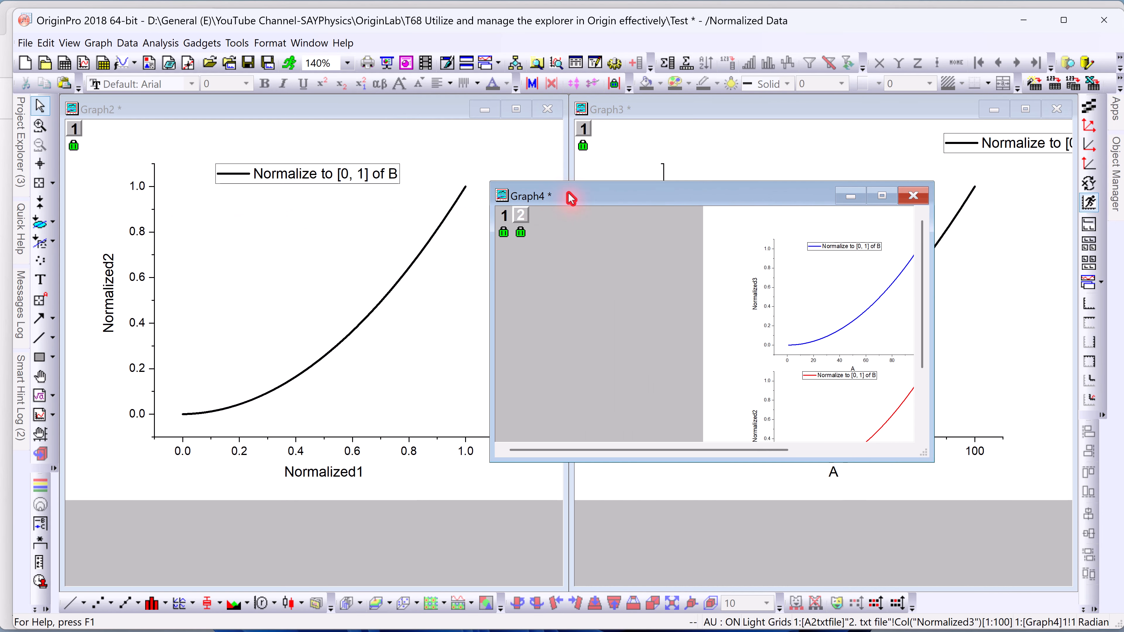
mouse_move(20, 163)
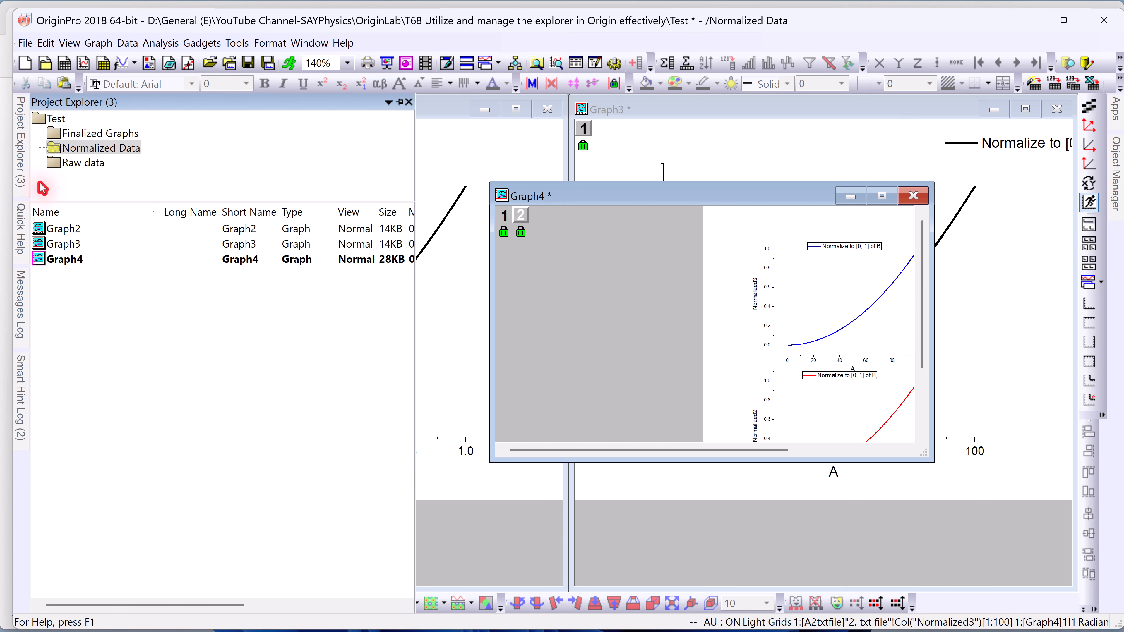
mouse_move(73, 267)
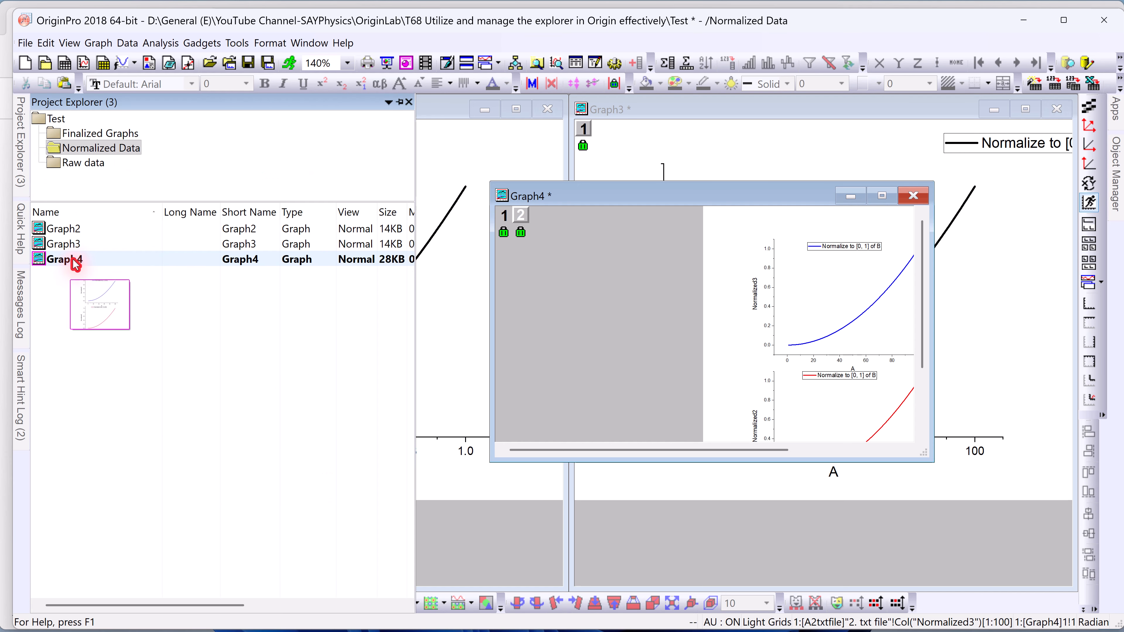
left_click_drag(77, 265, 98, 135)
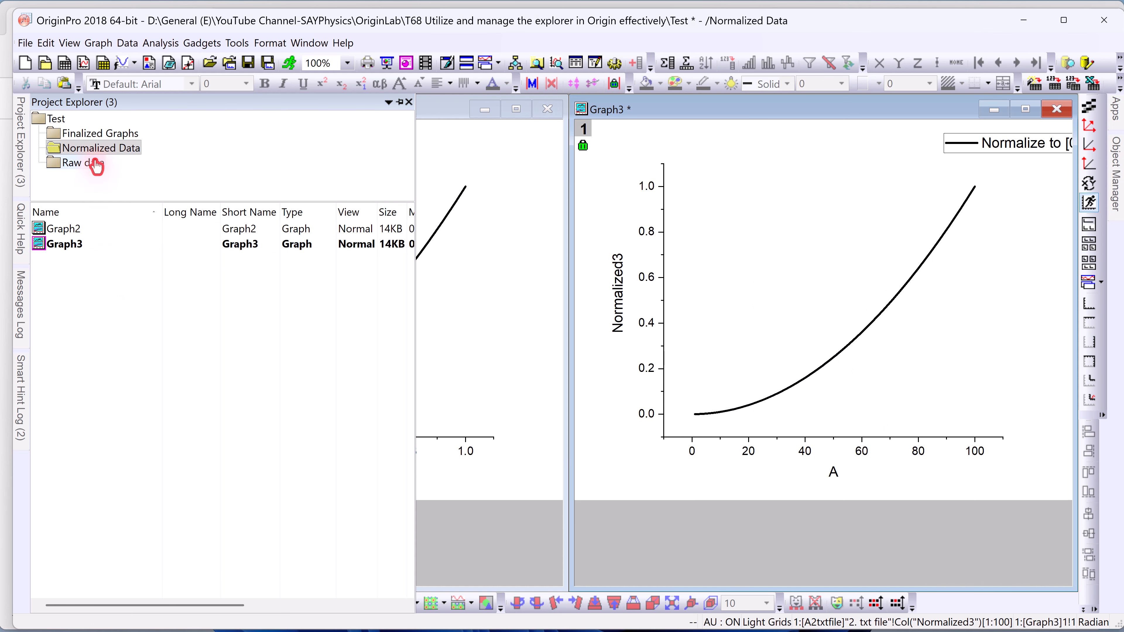
Open the Finalized Graphs folder and maximize the Graph4 window.
left_click(84, 133)
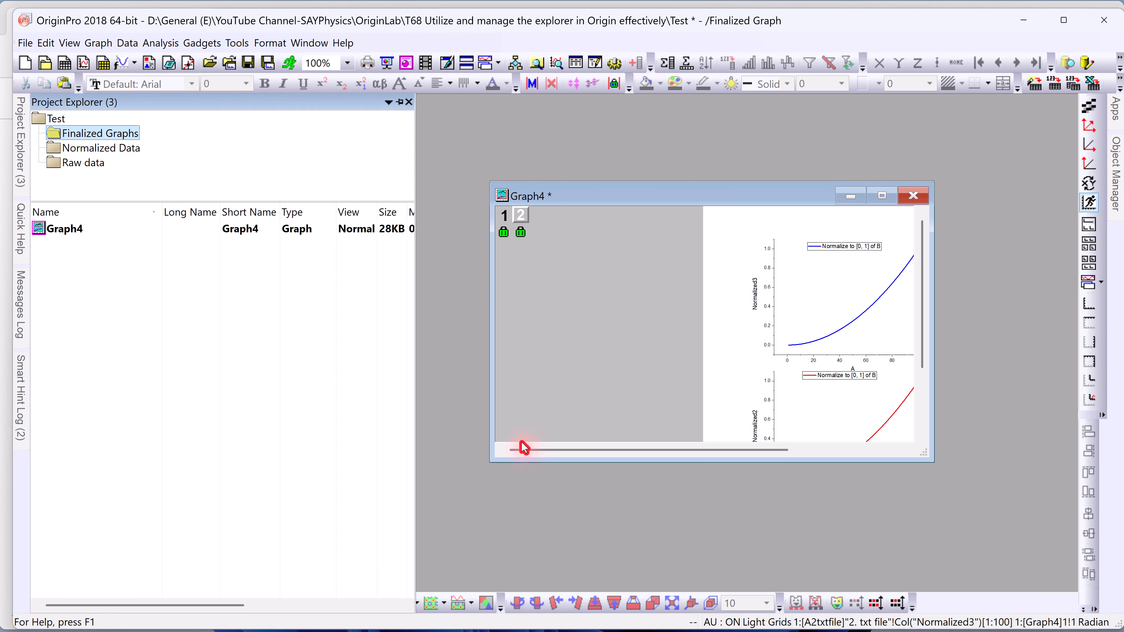
left_click_drag(489, 460, 878, 254)
left_click(1009, 129)
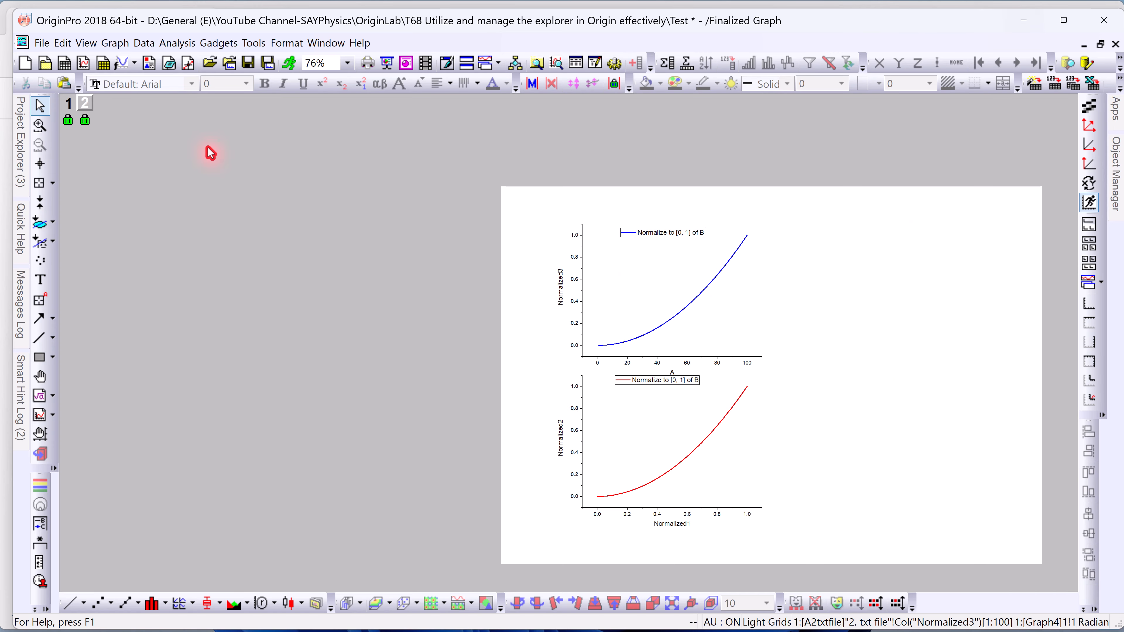
Check the contents of the Normalized Data folder and the Raw data folder in the Project Explorer.
mouse_move(23, 139)
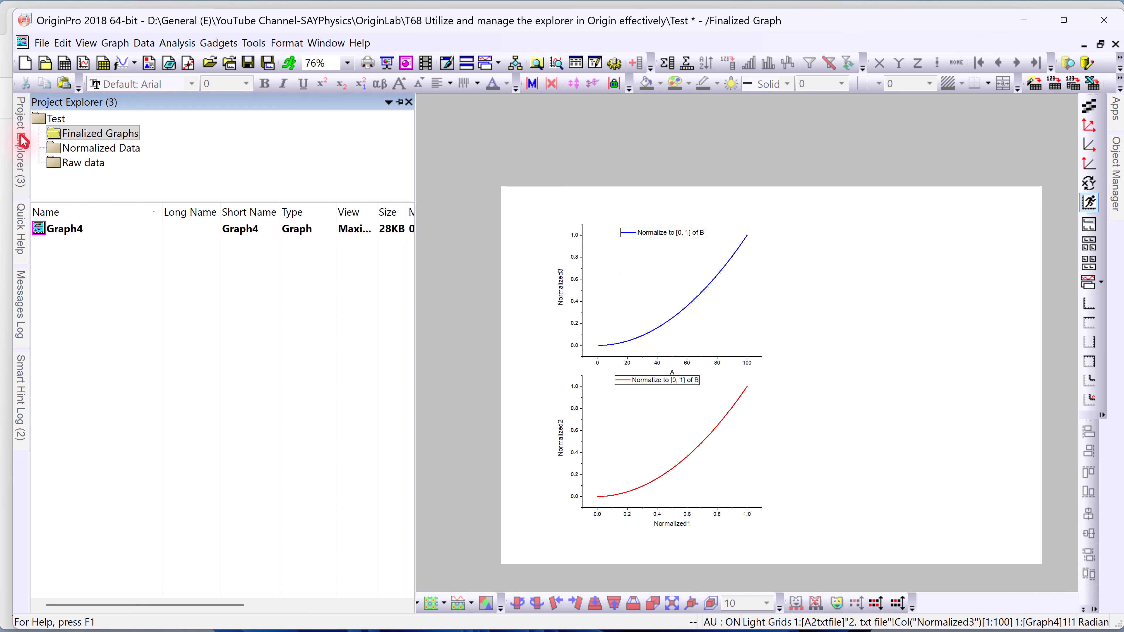
left_click(82, 149)
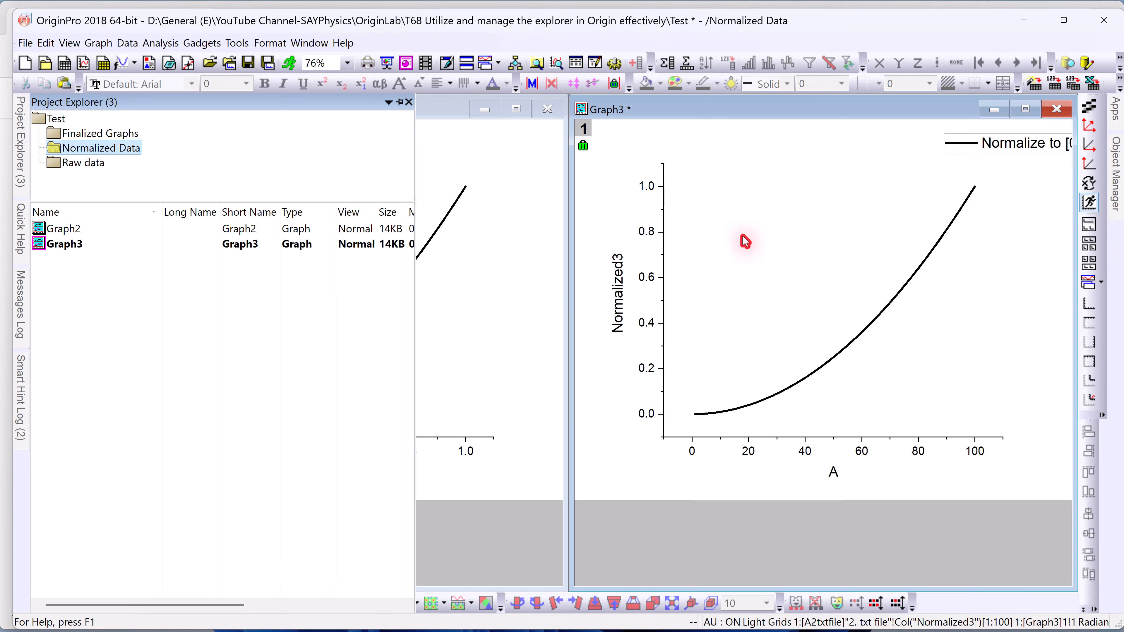
left_click(84, 163)
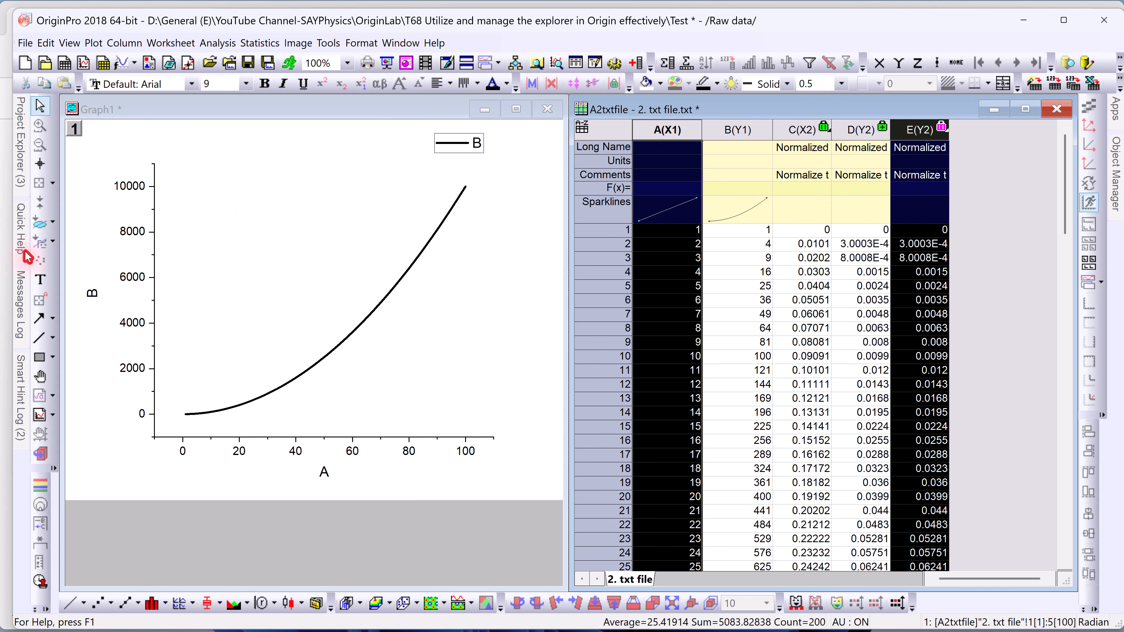
mouse_move(22, 171)
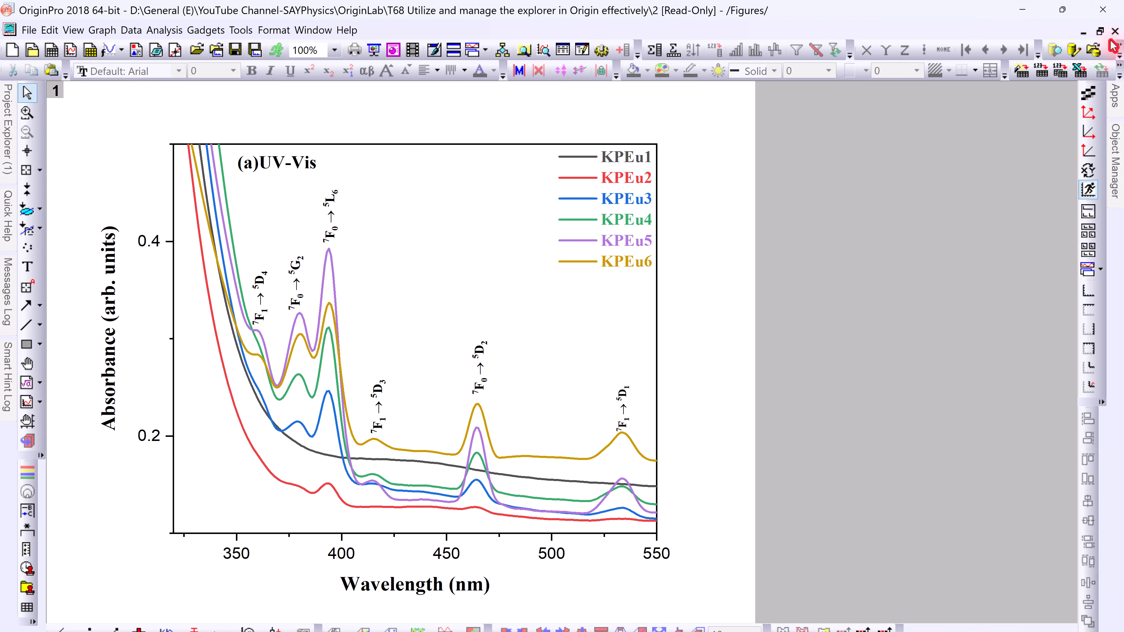
Restore the maximized Graph5 window in project 2, separate the overlapping windows, and tile all windows in the Figures folder vertically.
left_click(1100, 31)
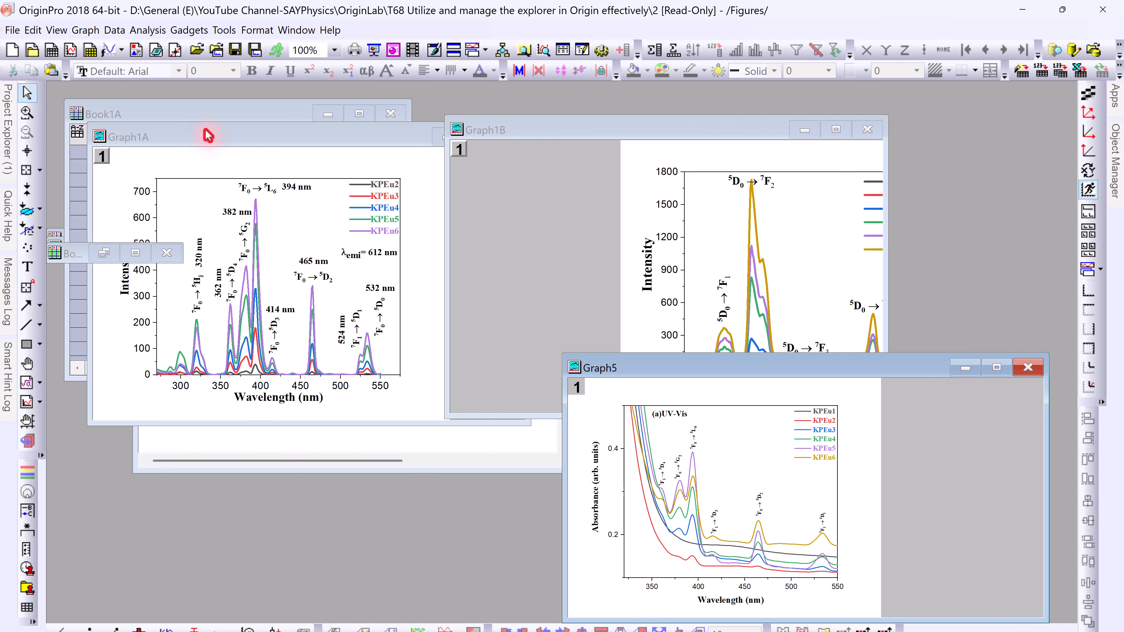
left_click_drag(208, 129, 604, 254)
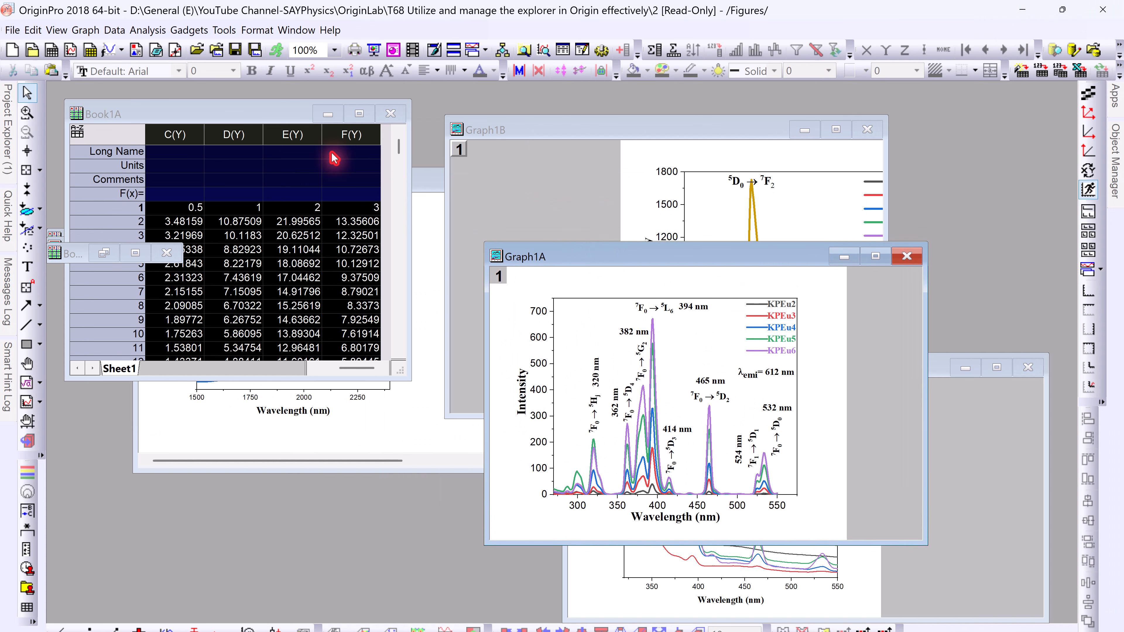
left_click_drag(258, 125, 375, 113)
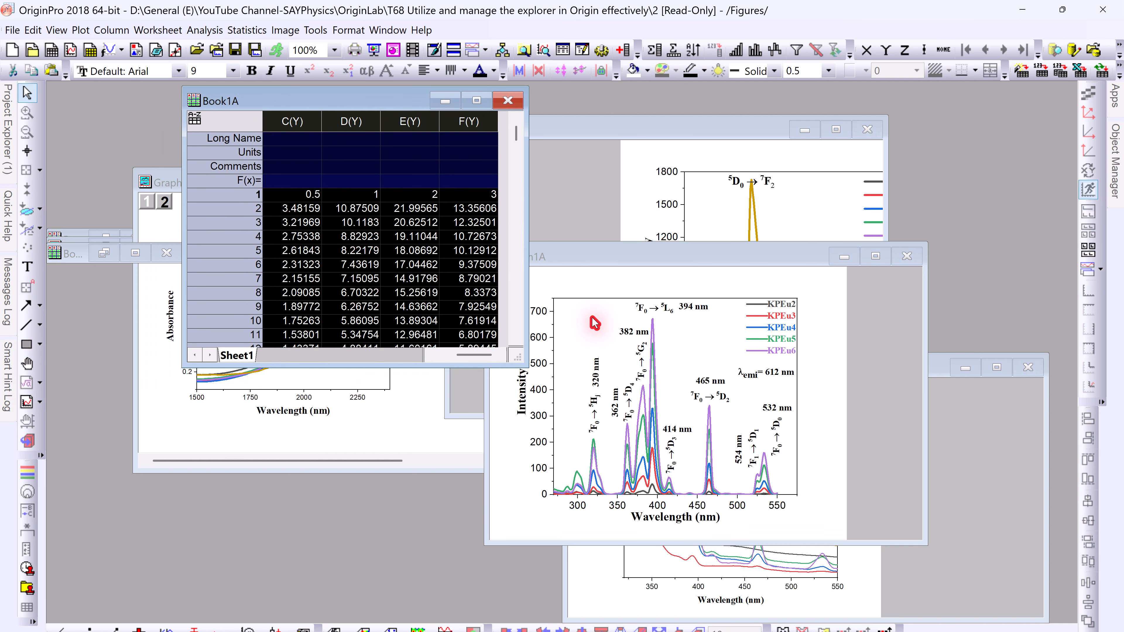
left_click(334, 426)
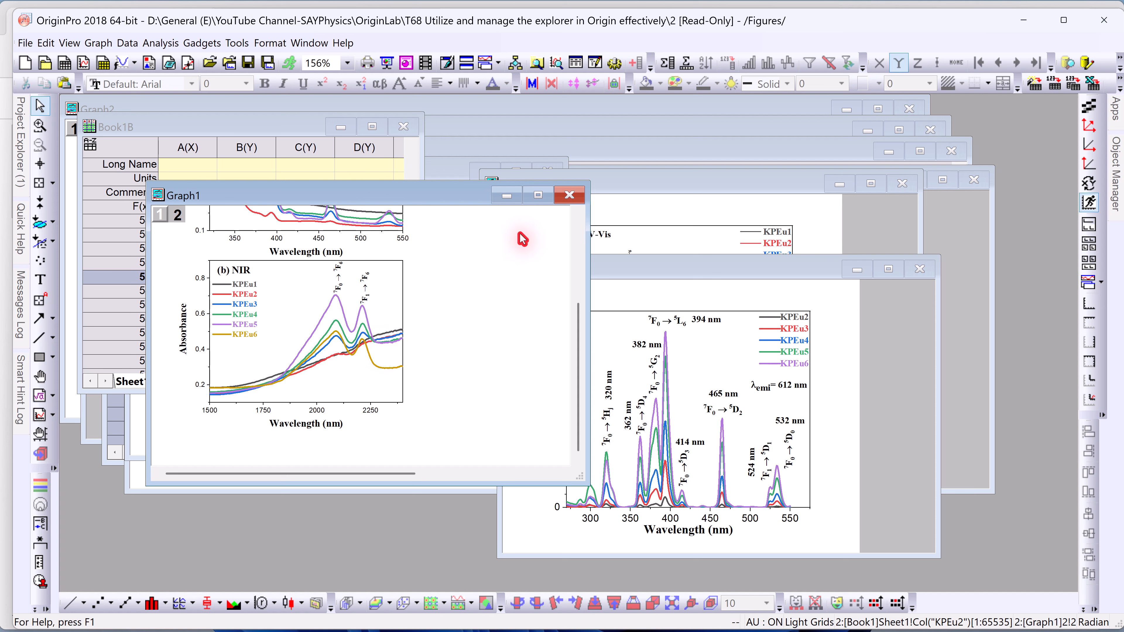
left_click(303, 44)
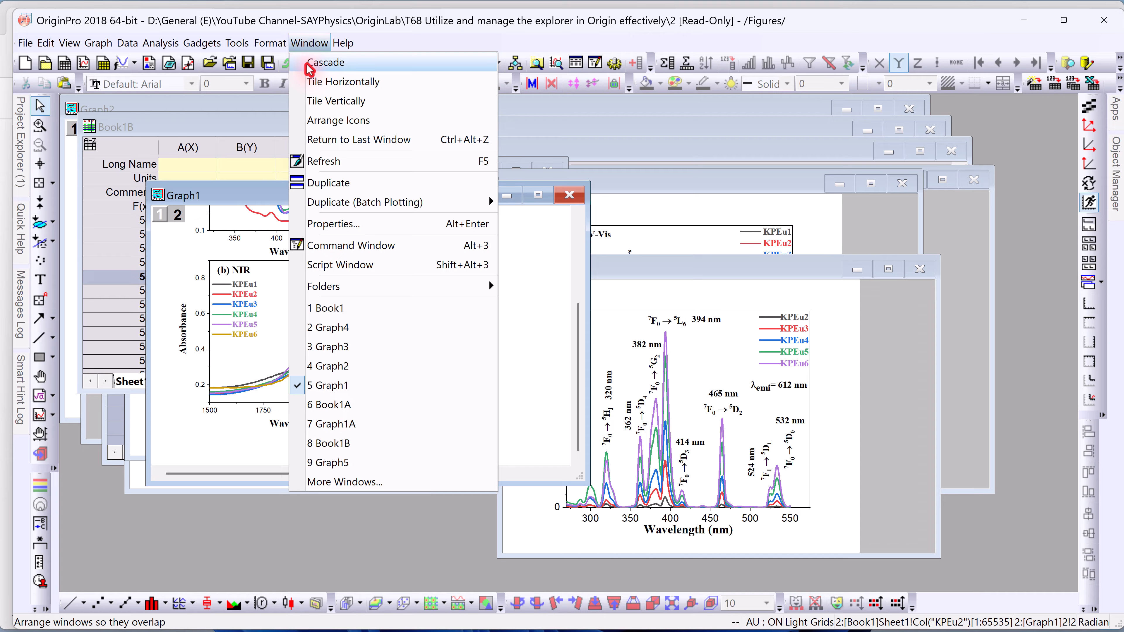
left_click(314, 101)
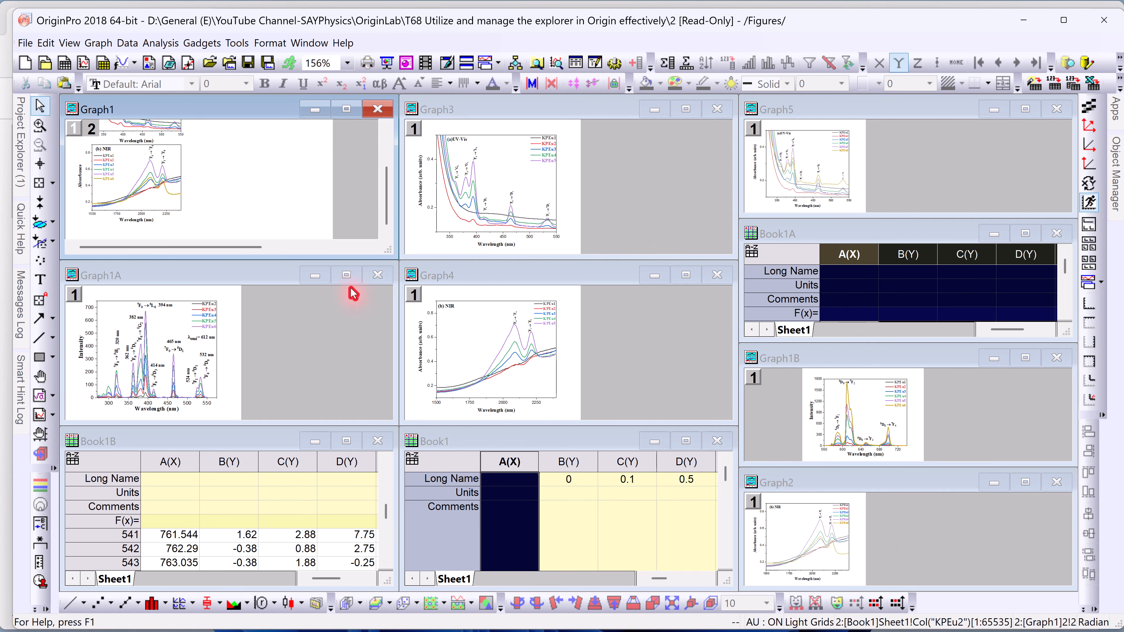
Review the Figures folder's workbooks and graphs, viewing Graph1B maximized before returning to the tiled windows.
left_click(35, 152)
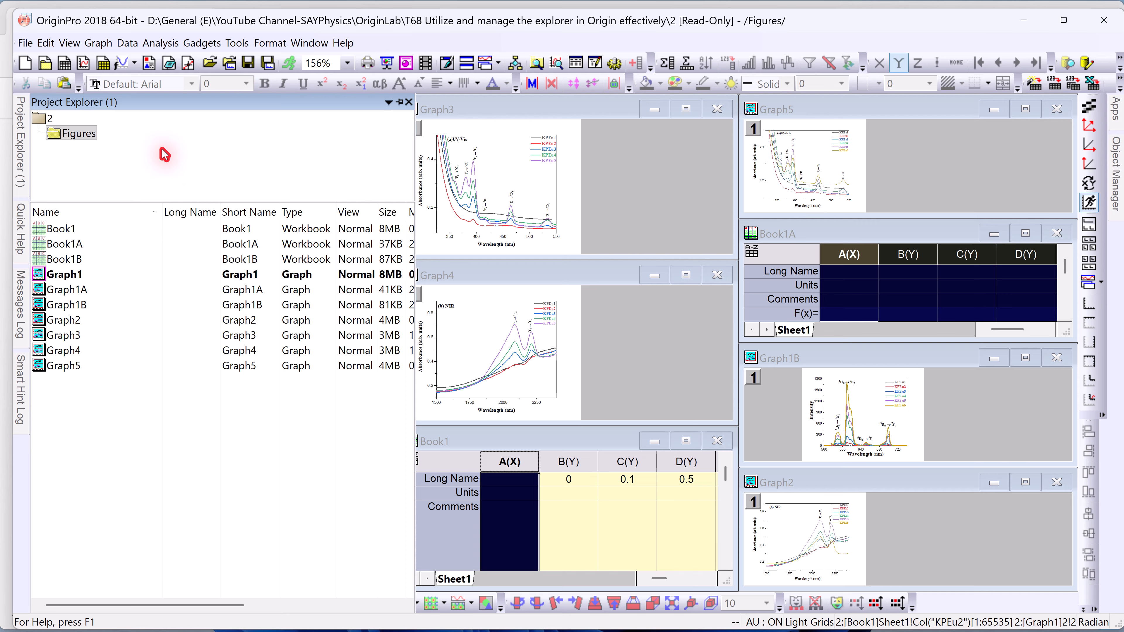
left_click(531, 104)
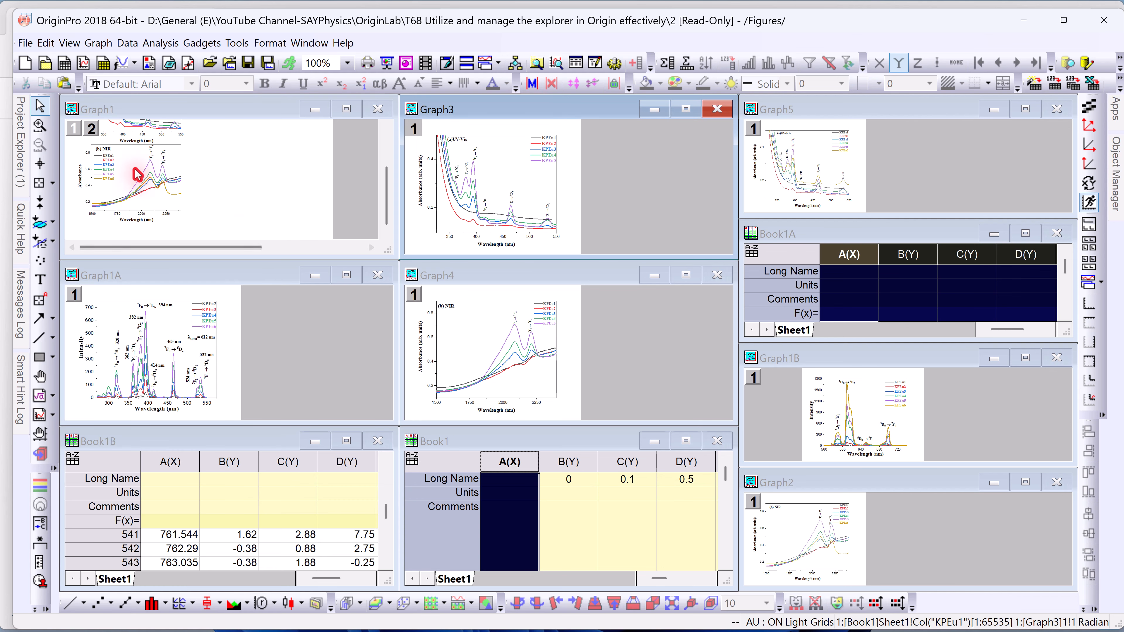
left_click(881, 195)
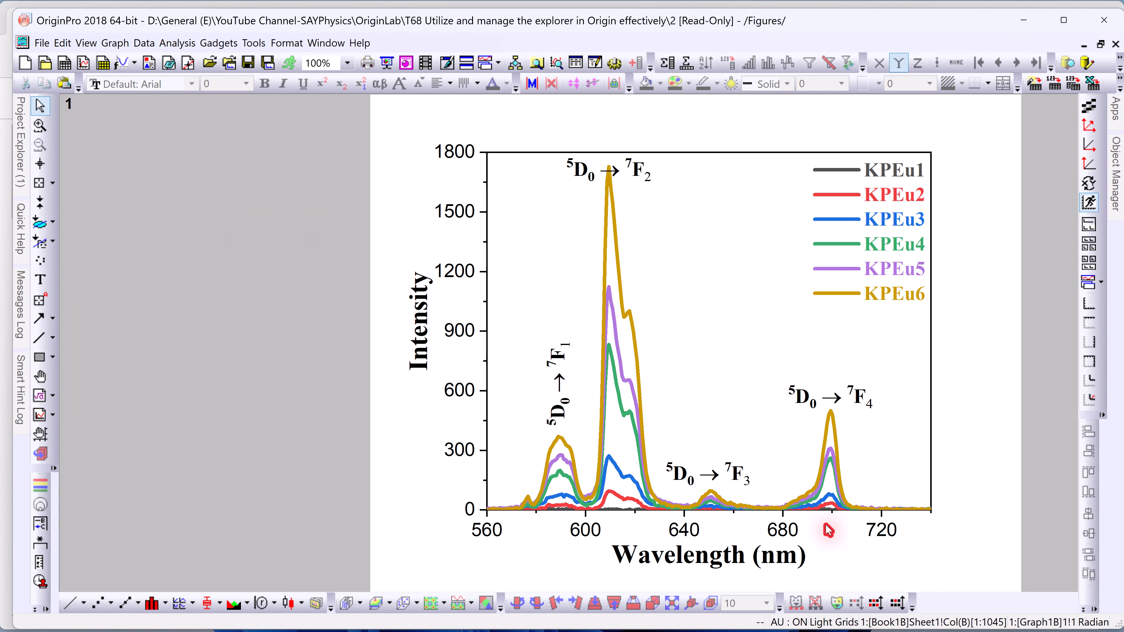
left_click(1101, 44)
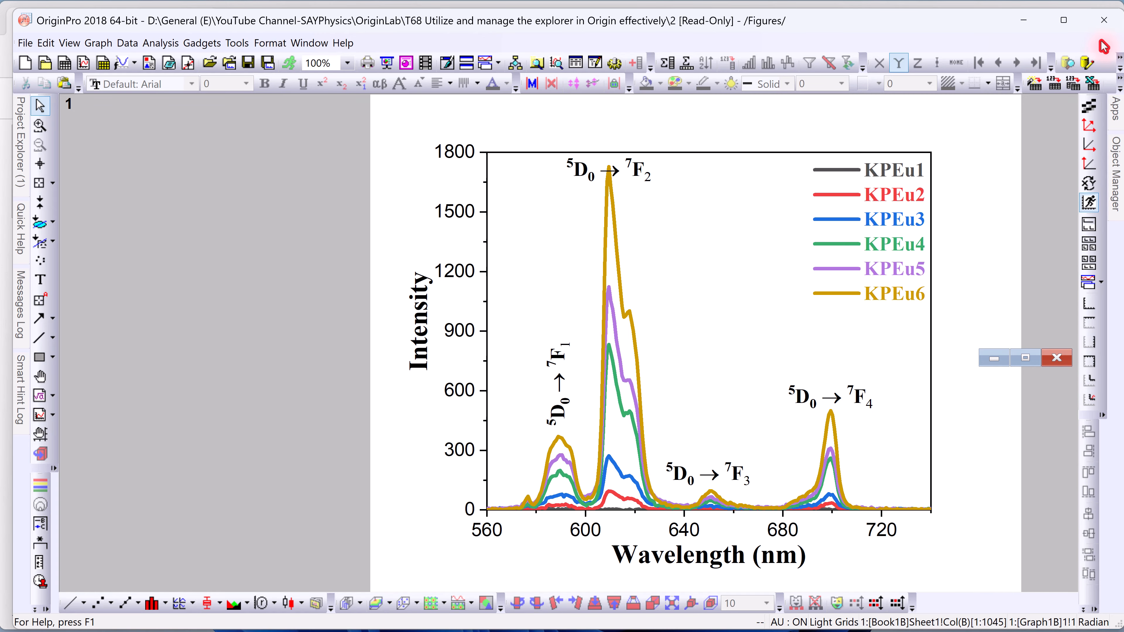
left_click(222, 359)
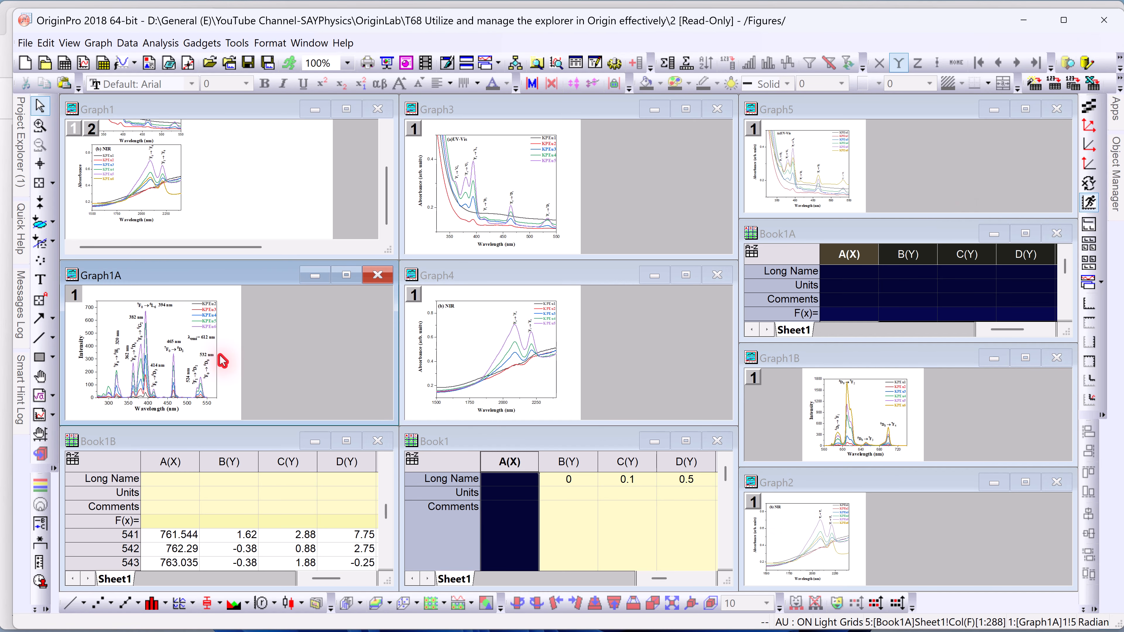
left_click(335, 274)
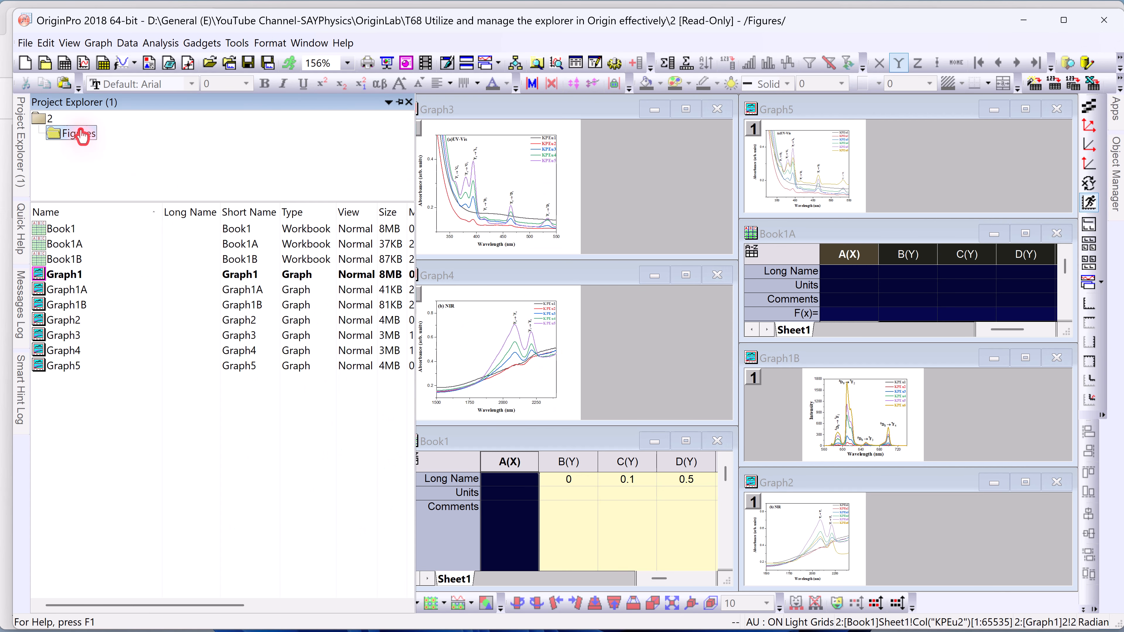
Rename the Figures folder to Data Files and place the Book1, Book1A and Book1B workbooks in it.
left_click(82, 136)
type("Data F")
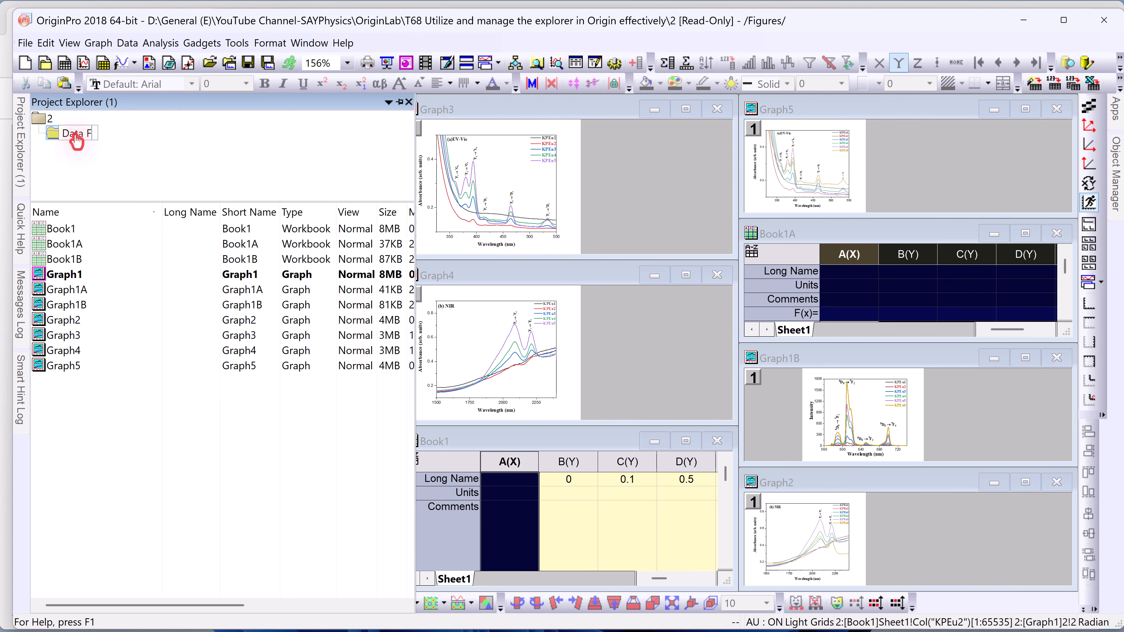
type("iles")
left_click(112, 151)
left_click(41, 231)
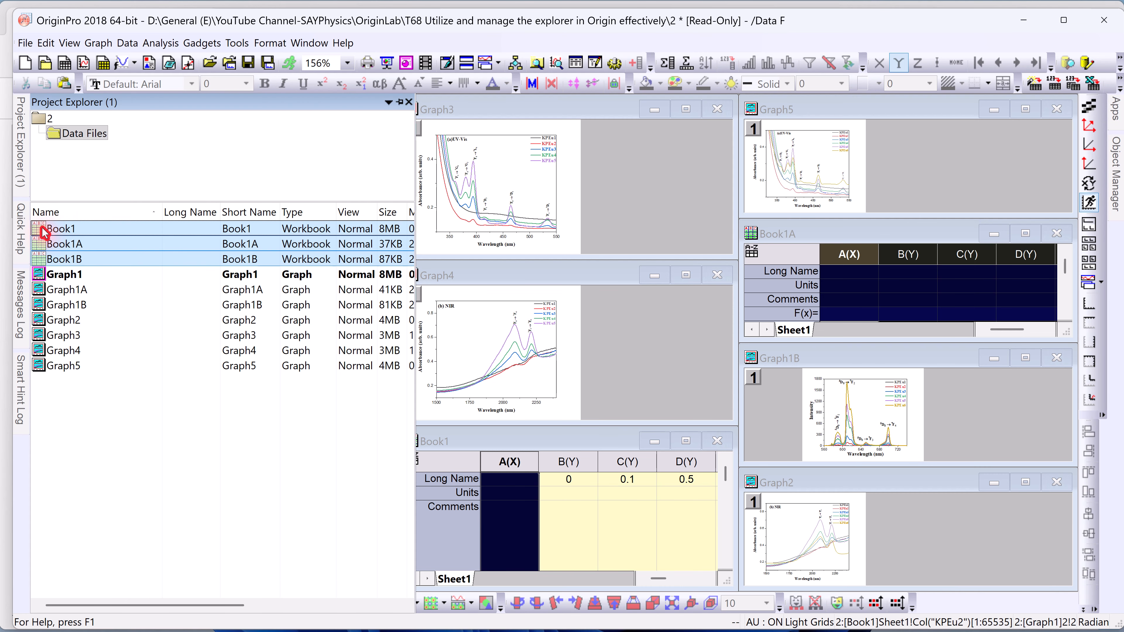
left_click_drag(44, 232, 62, 133)
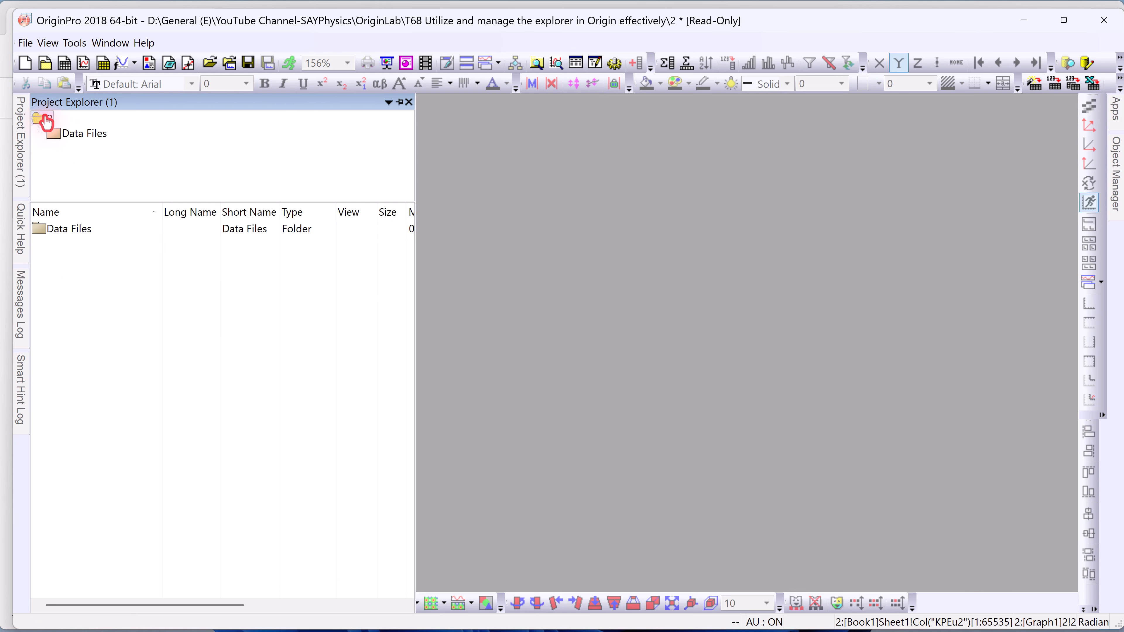
Create a new folder named UV-Vis Figures directly under project 2.
right_click(42, 119)
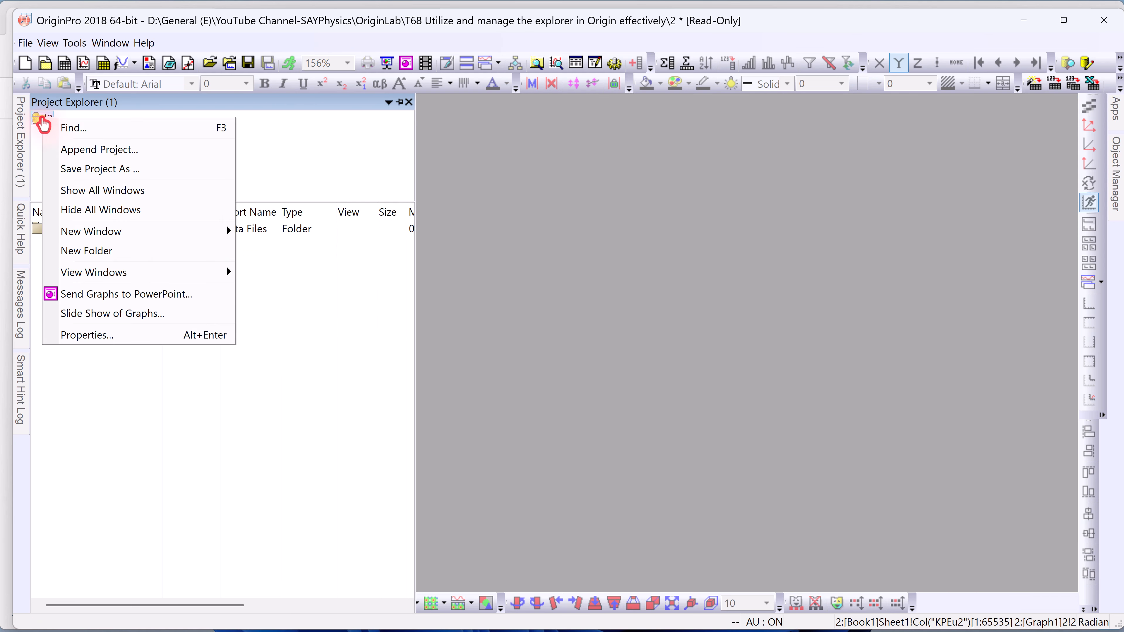
left_click(71, 251)
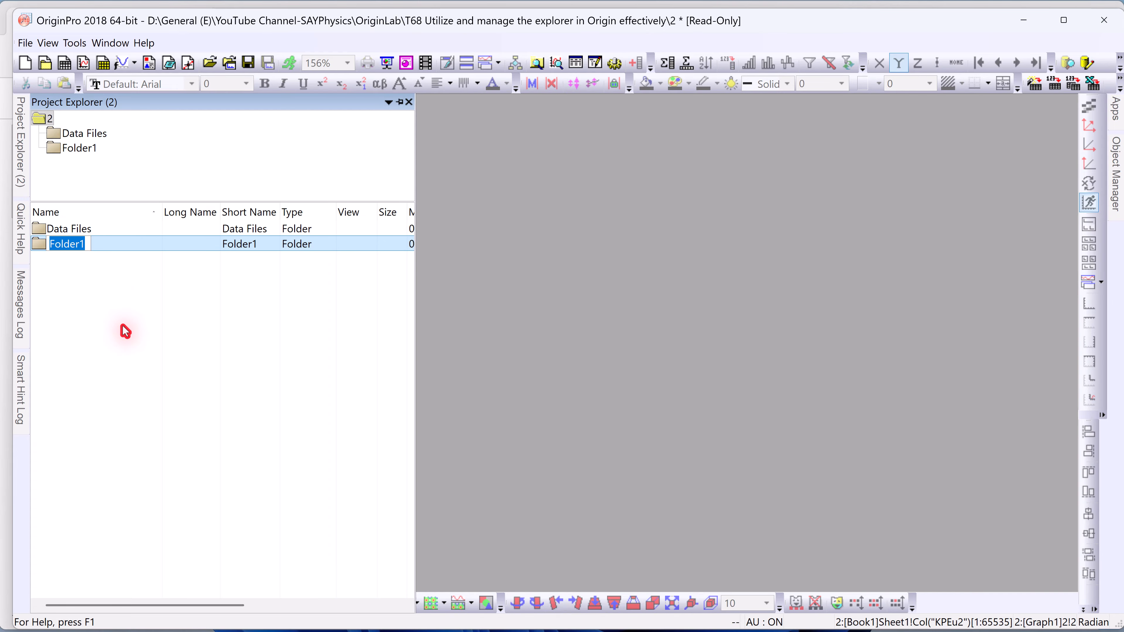
type("UV-Vis Figures")
key("Return")
In the Data Files folder, change the short name of the Graph3 window to UV-Vis.
left_click(144, 133)
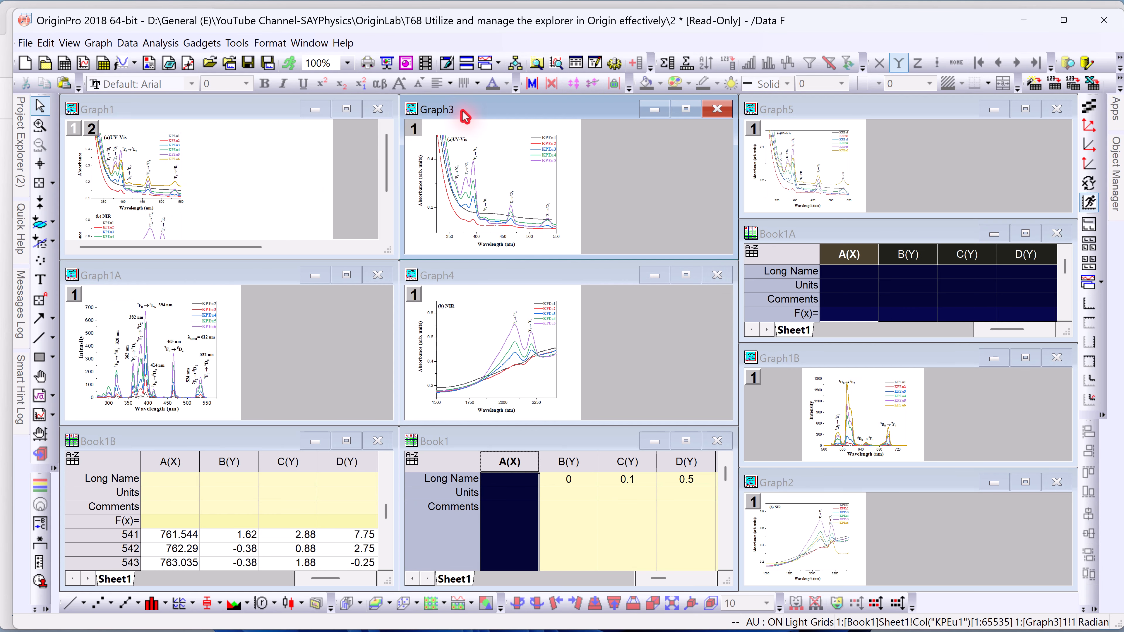
right_click(441, 109)
left_click(463, 308)
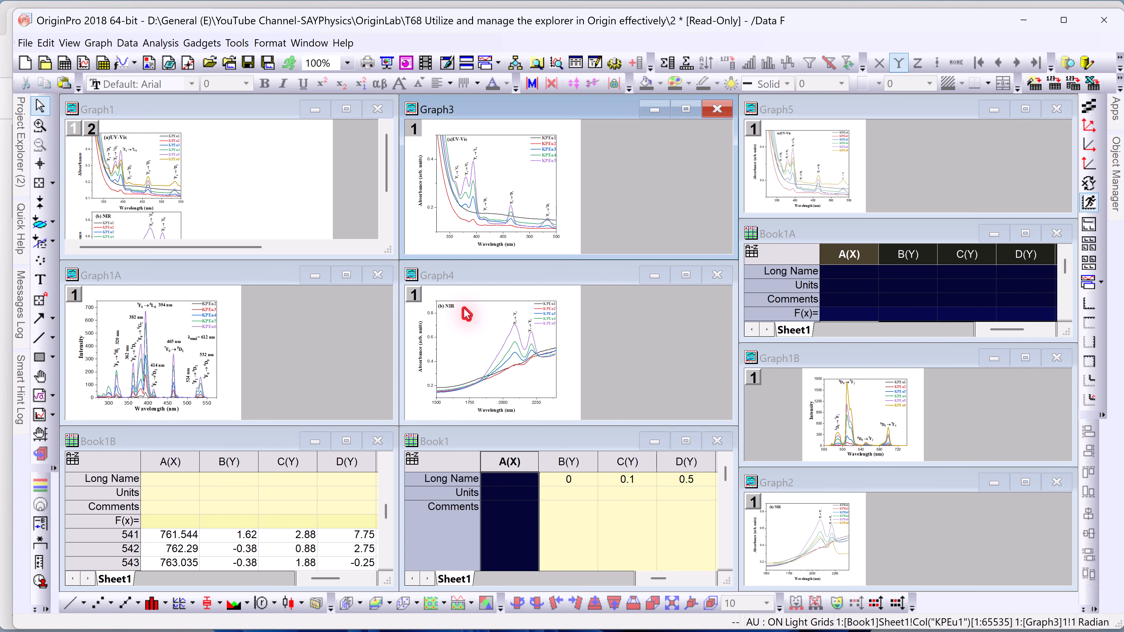
double_click(428, 140)
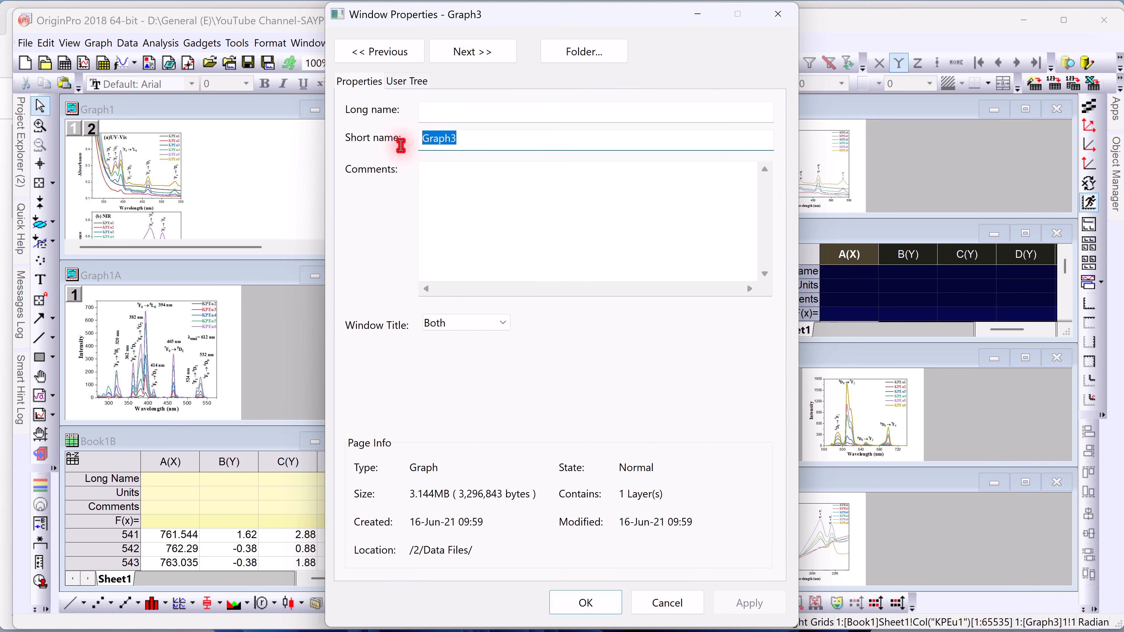
type("UV-Vis")
left_click(759, 605)
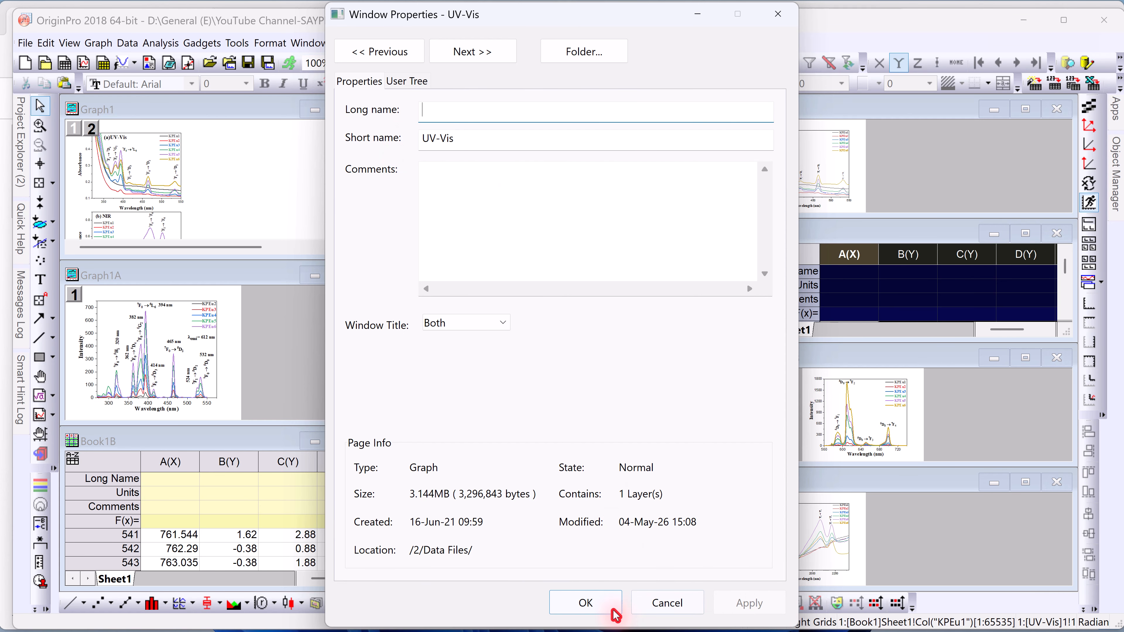
left_click(614, 610)
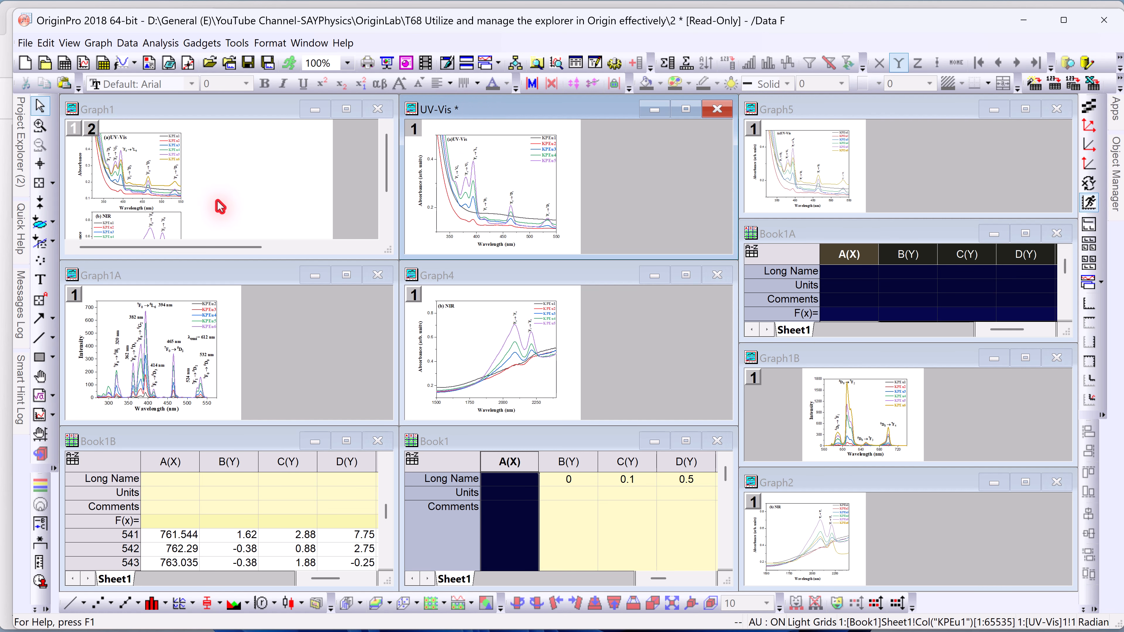
Move the UV-Vis graph, along with Graph1, Graph1A and Graph1B, from Data Files into the UV-Vis Figures folder.
mouse_move(22, 160)
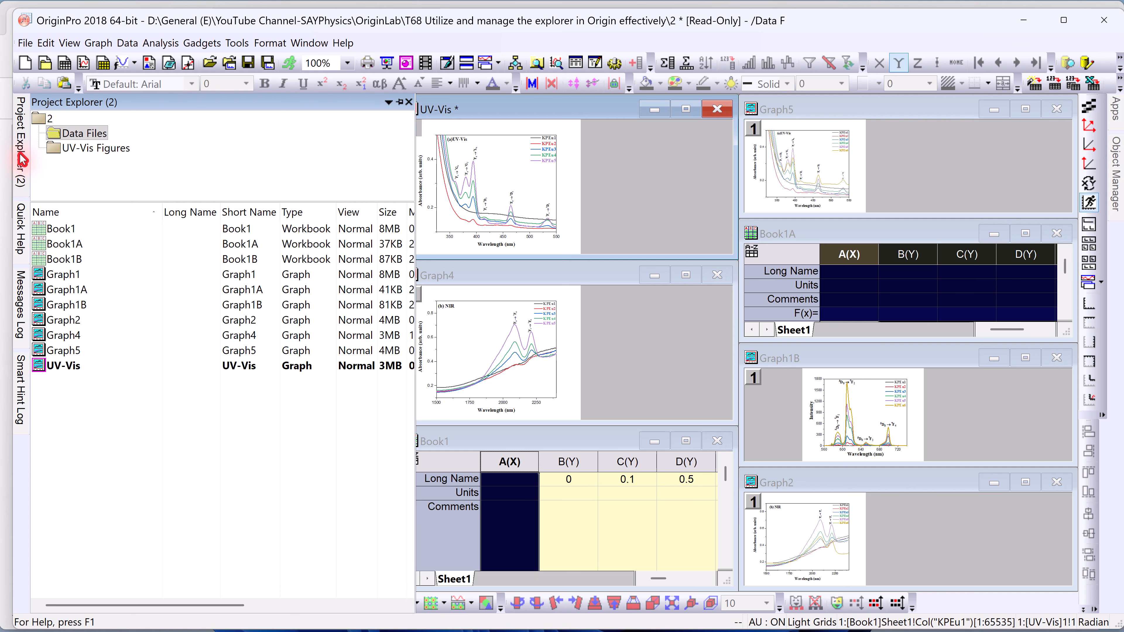
mouse_move(53, 369)
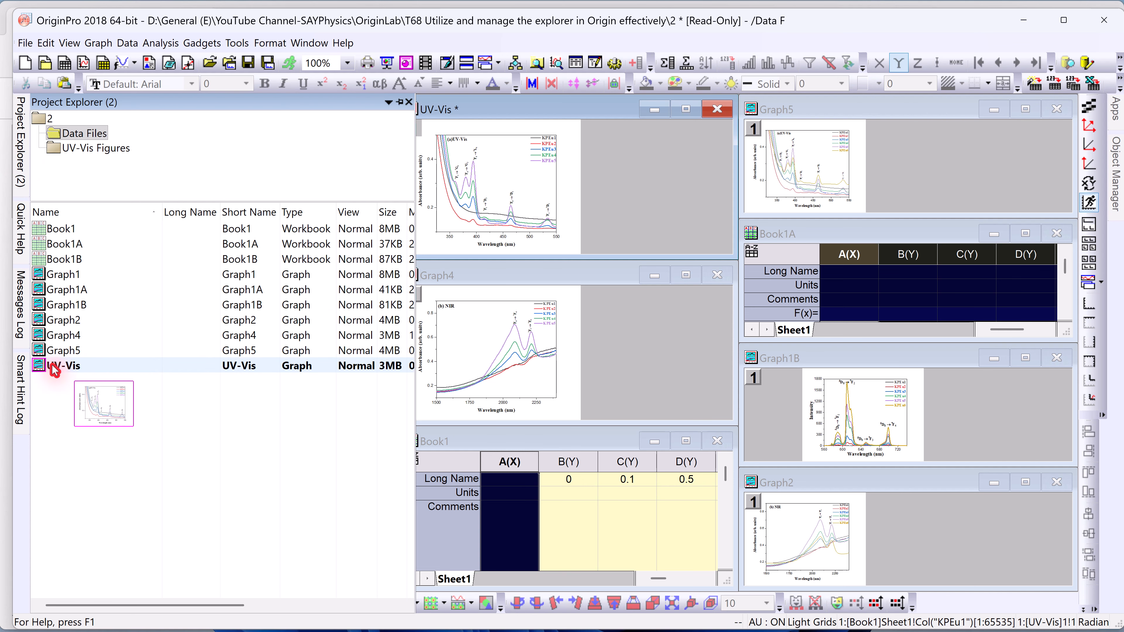
left_click_drag(53, 370, 71, 150)
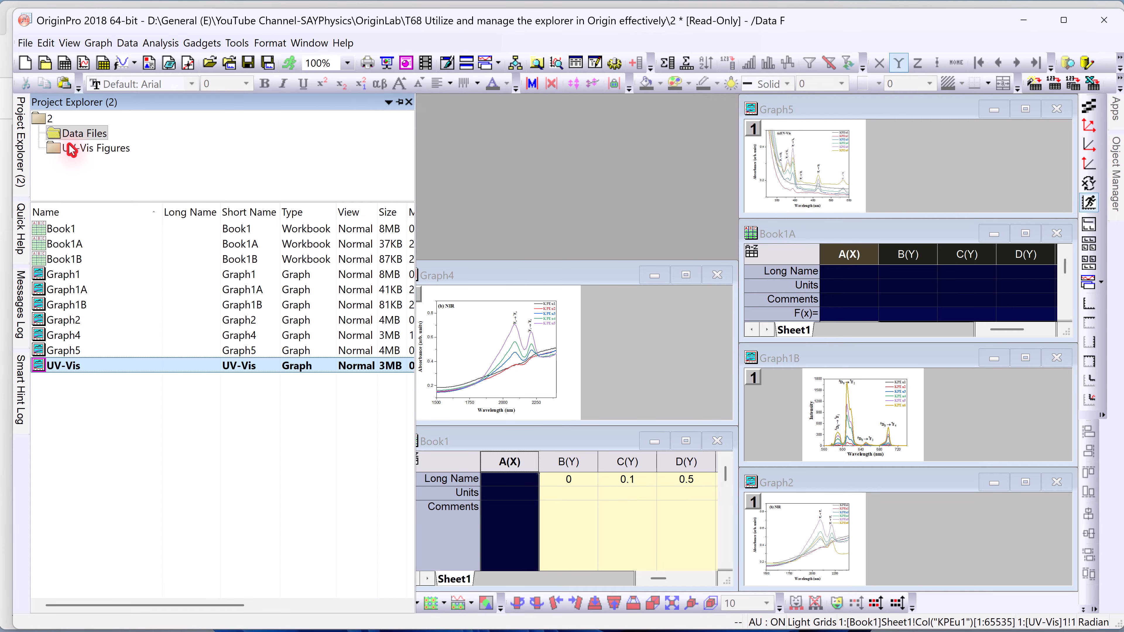
Create a new folder named PL Figures directly under project 2.
right_click(42, 119)
left_click(63, 250)
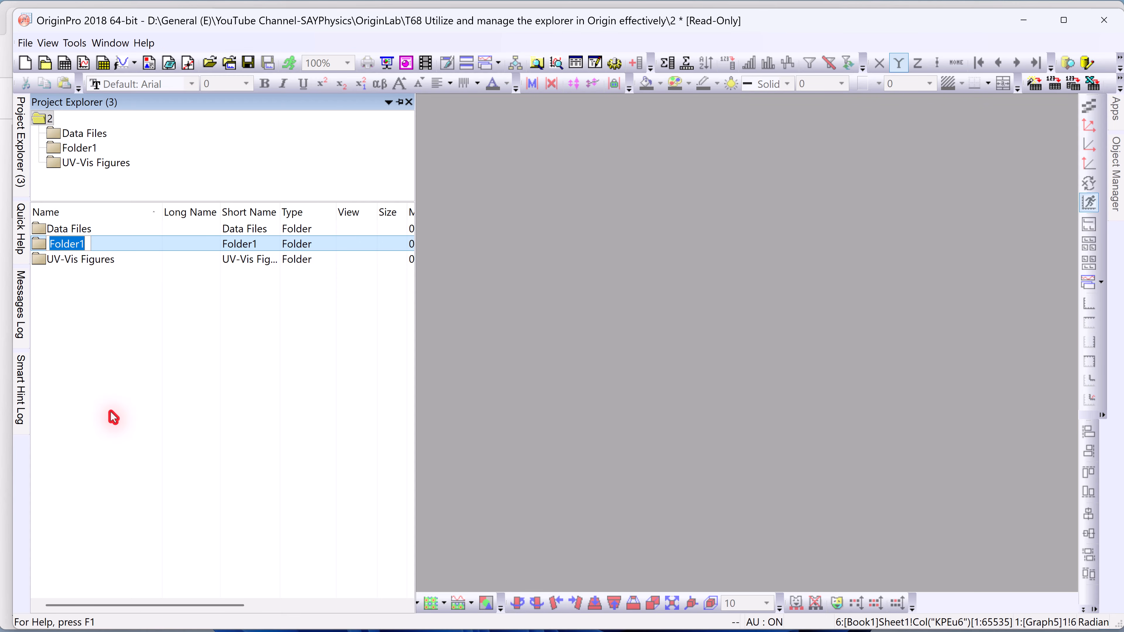
type("PL Figures")
left_click(114, 416)
Move Graph2, Graph4 and Graph5 from the Data Files folder into the PL Figures folder.
left_click(84, 133)
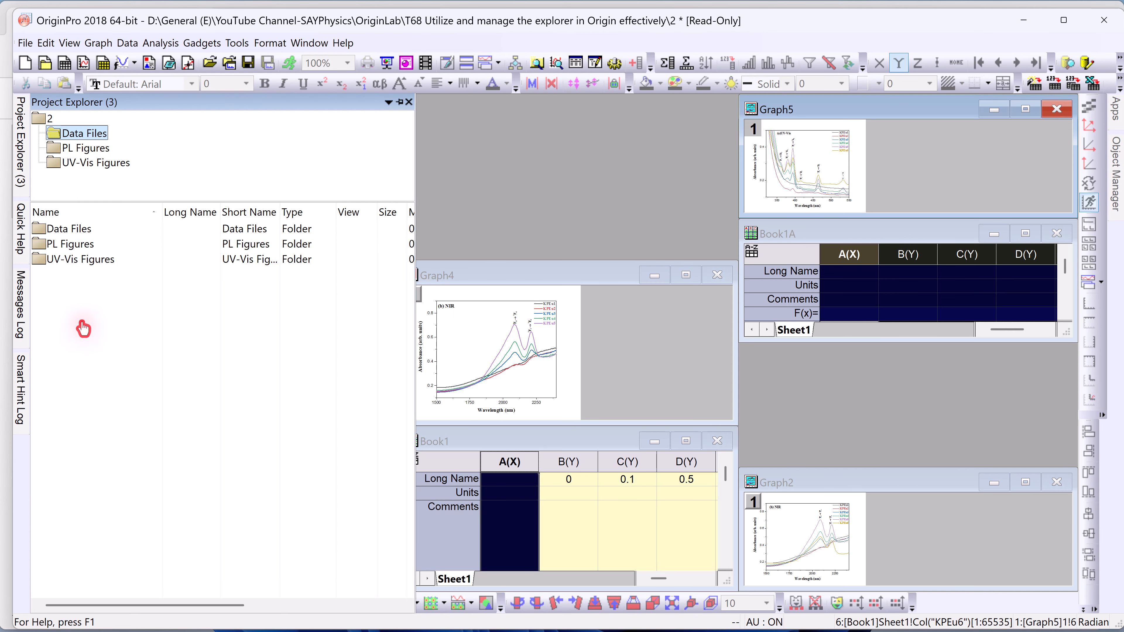
left_click_drag(51, 333, 78, 149)
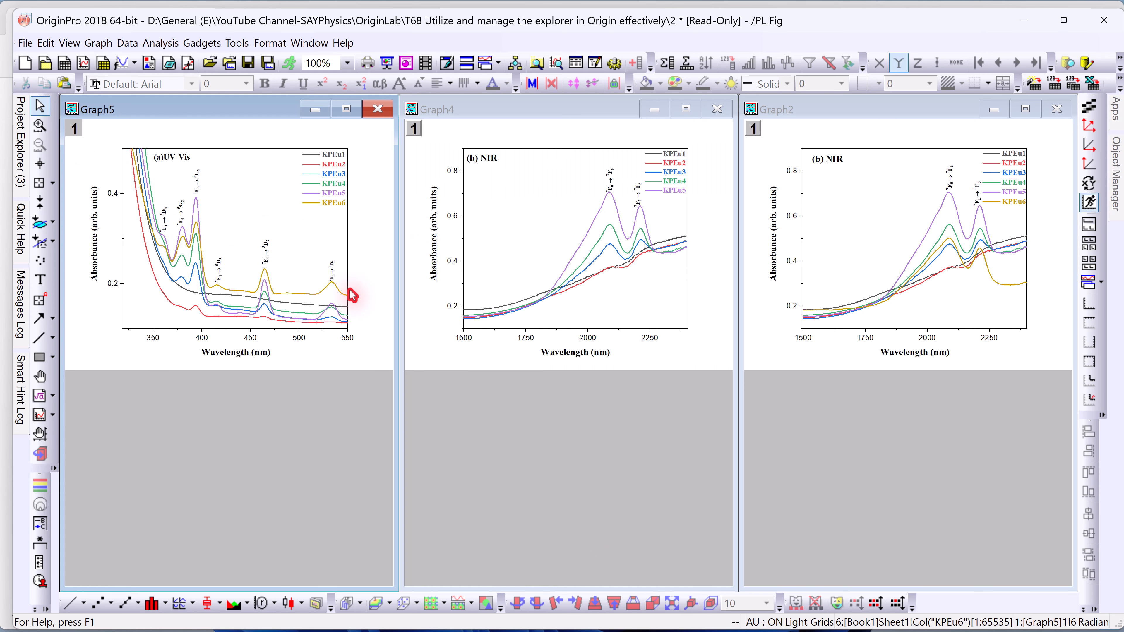
mouse_move(20, 170)
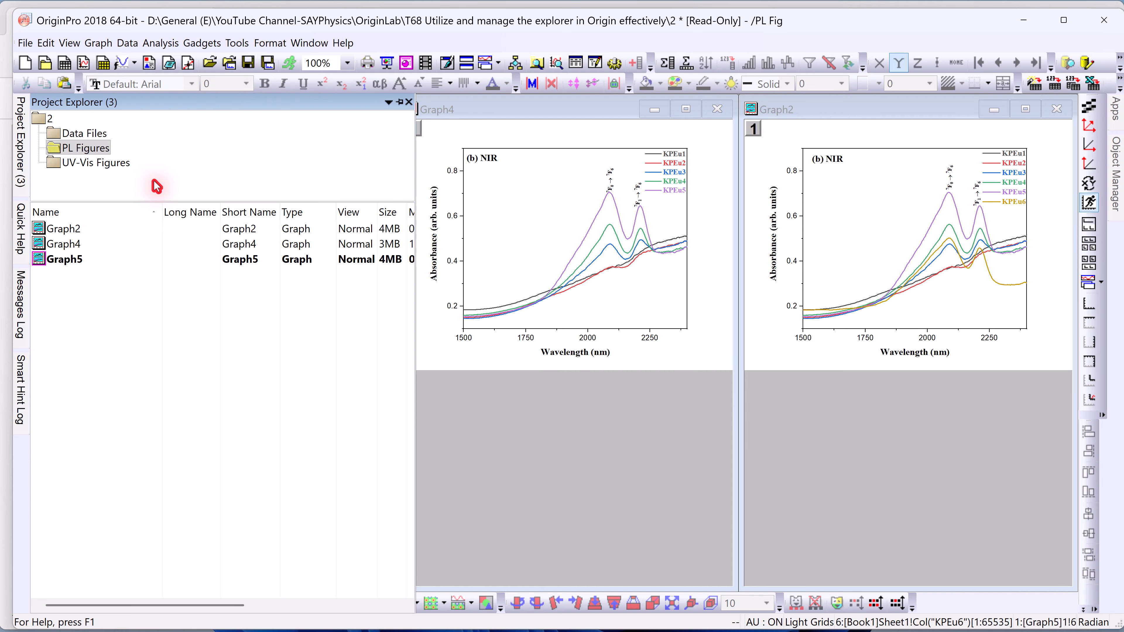
Add a new Notes window to the Data Files folder.
key("Up")
right_click(94, 310)
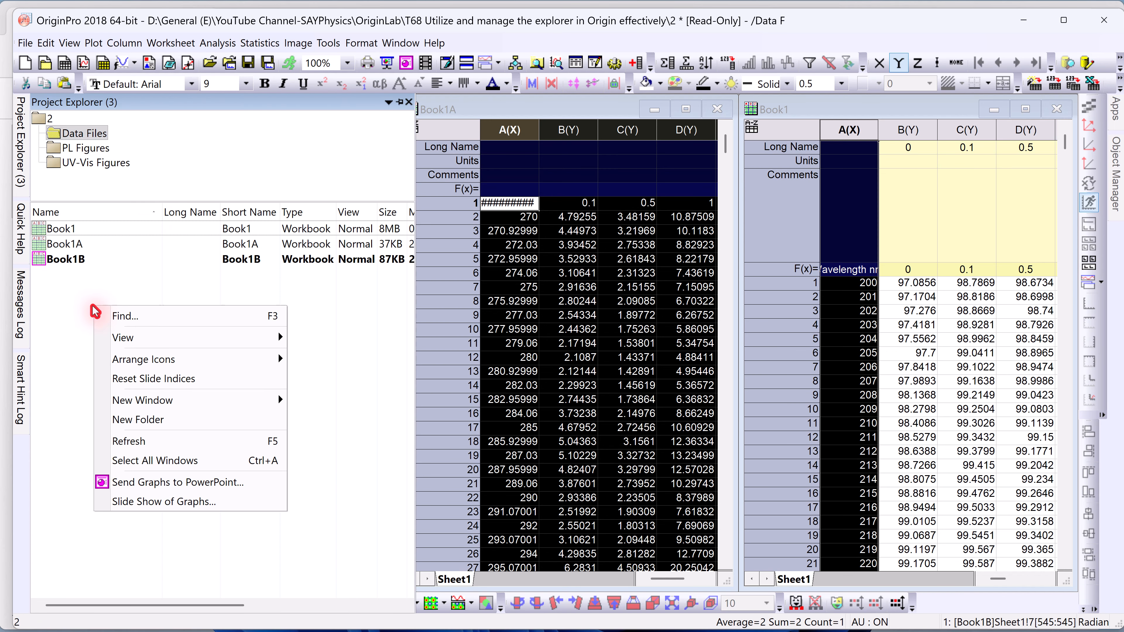
mouse_move(106, 399)
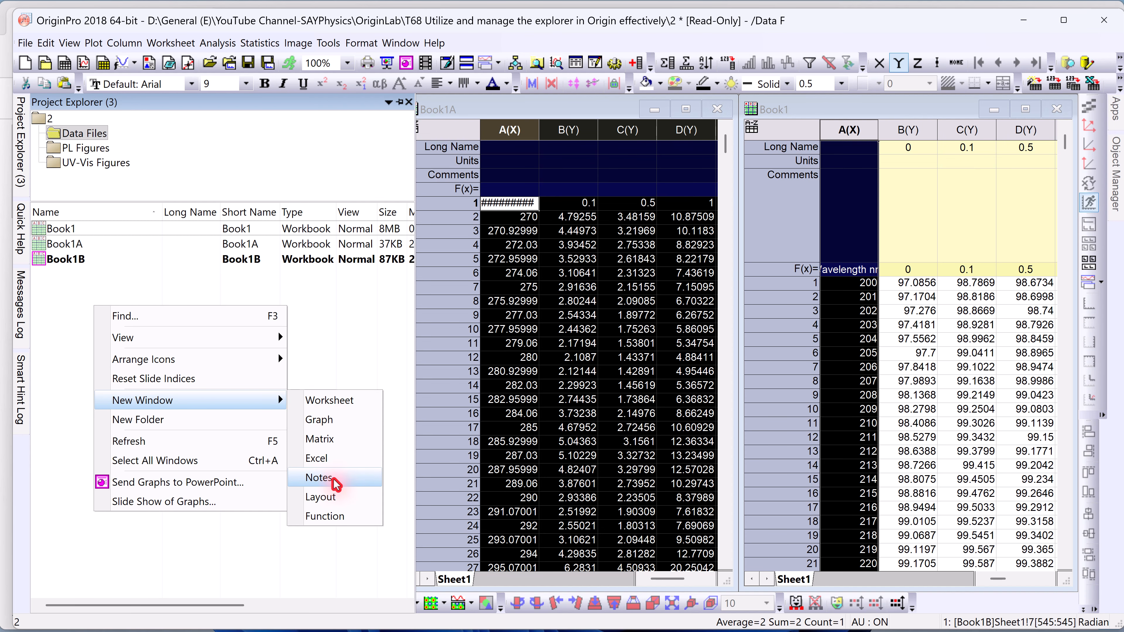
left_click(320, 482)
left_click(35, 275)
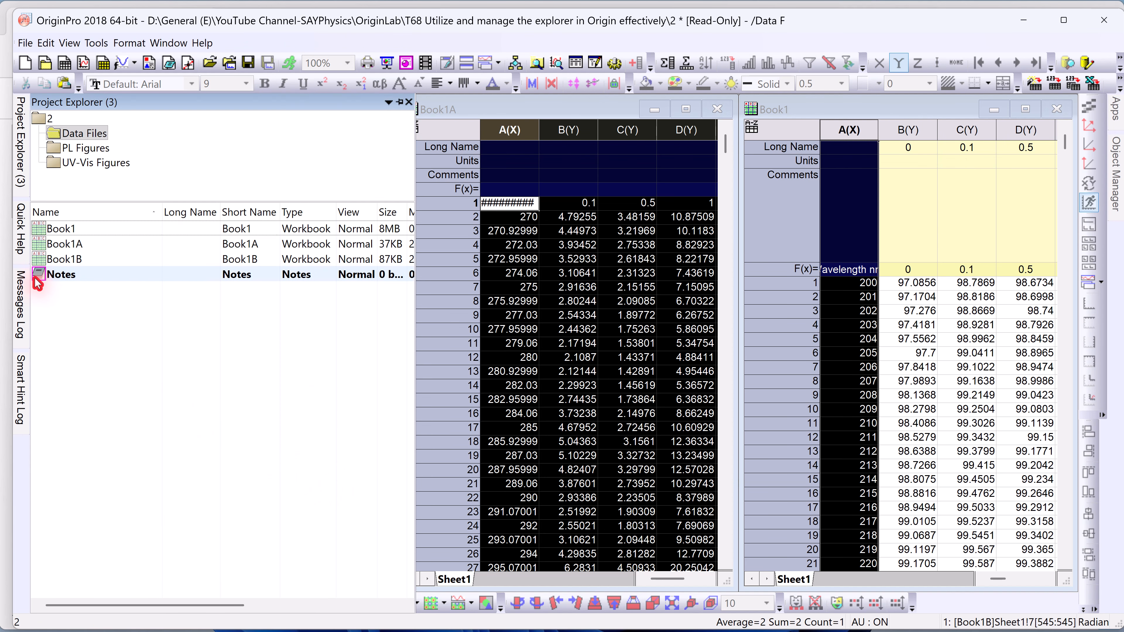
Open the Notes window, enter the text "This data was taken 1.1.2026", and restore it from full size.
double_click(67, 282)
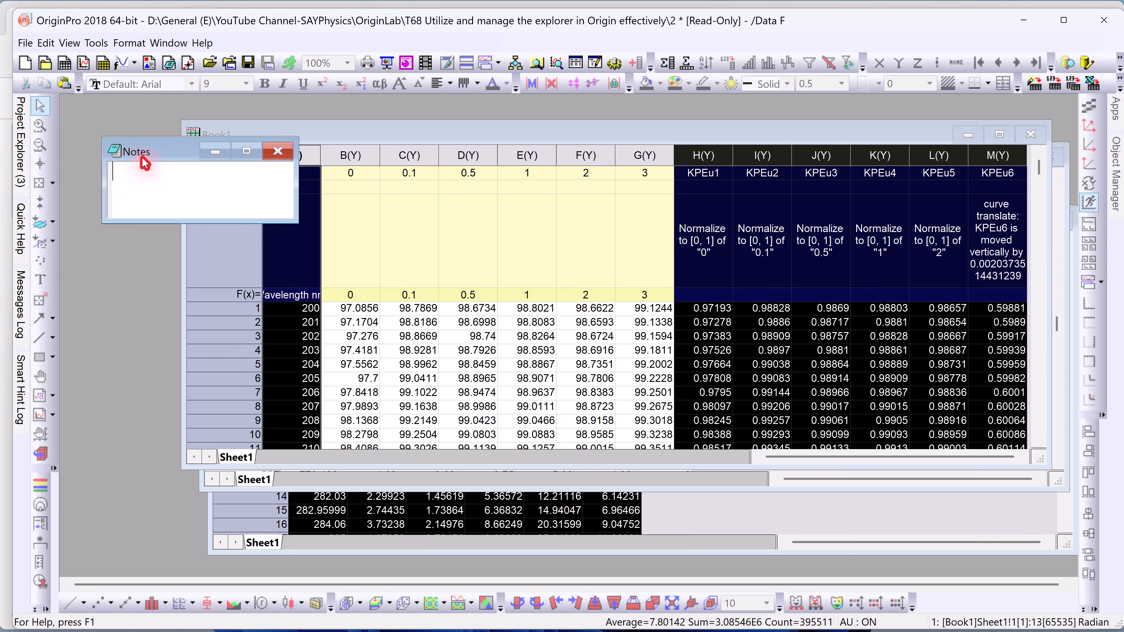
left_click_drag(143, 155, 328, 230)
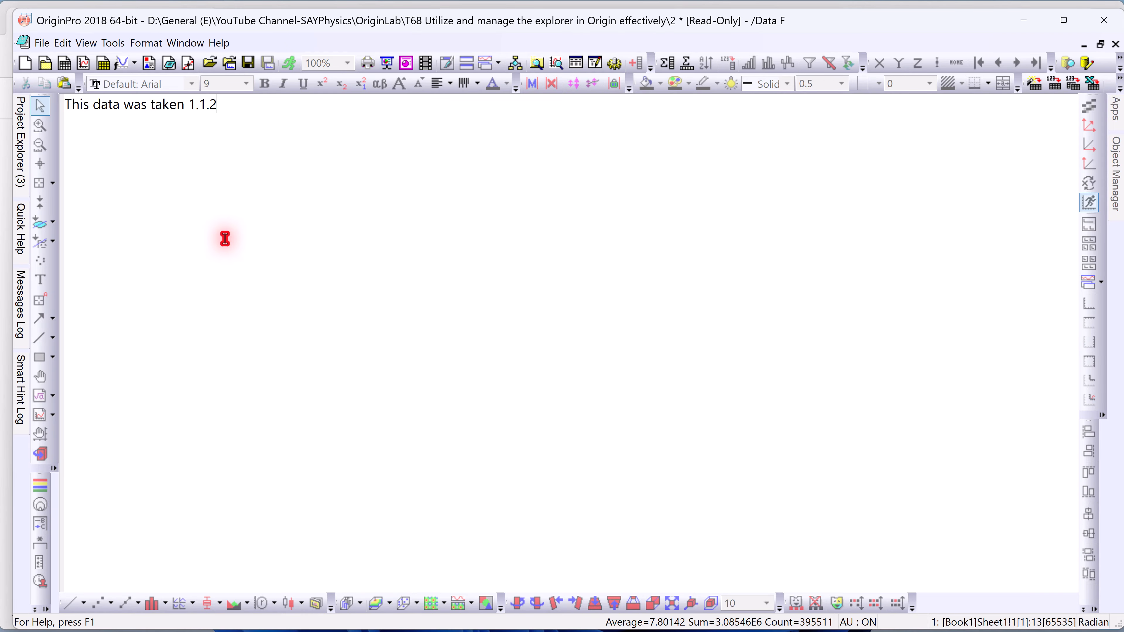
type("data was taken 1.1.2026")
left_click(1101, 45)
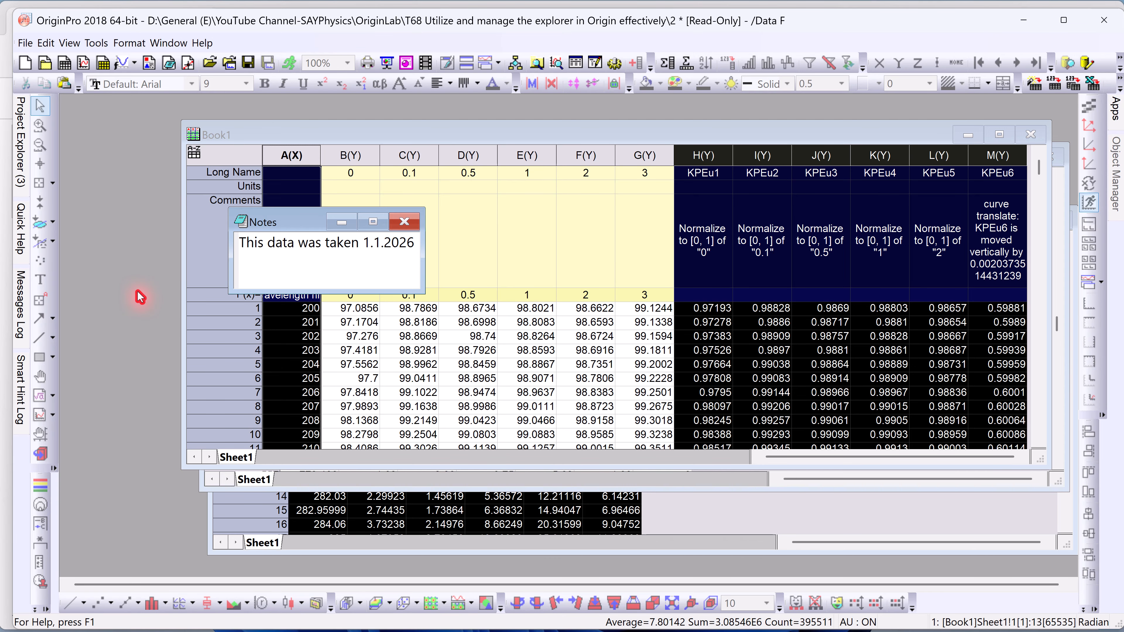
Review the contents of the Data Files, UV-Vis Figures and PL Figures folders, returning to the Notes window in Data Files.
left_click(22, 174)
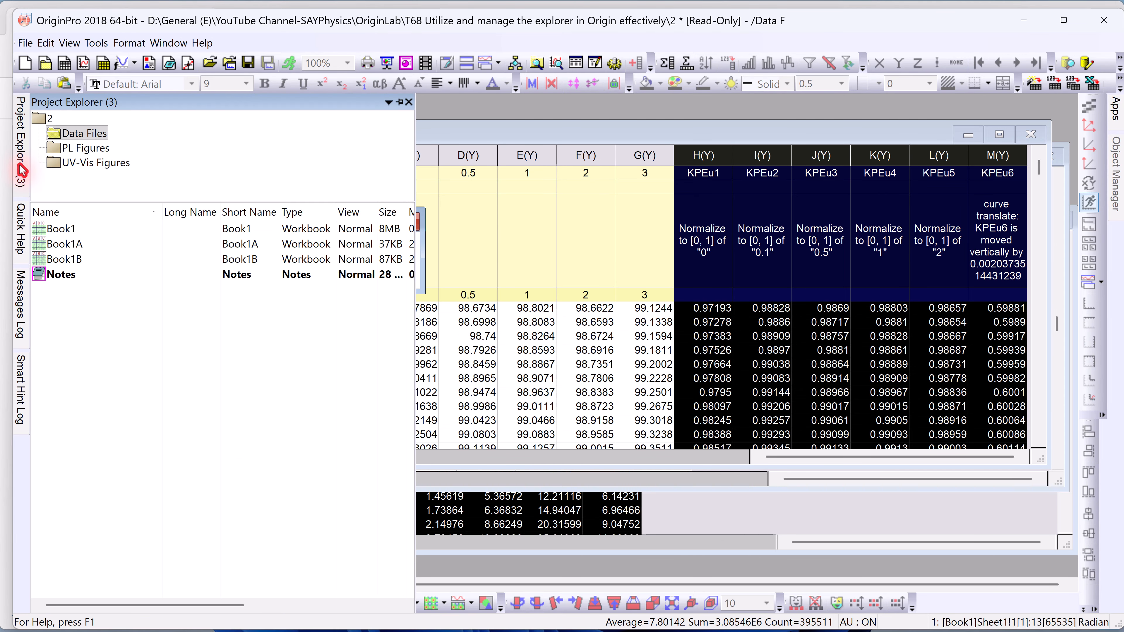
left_click(75, 322)
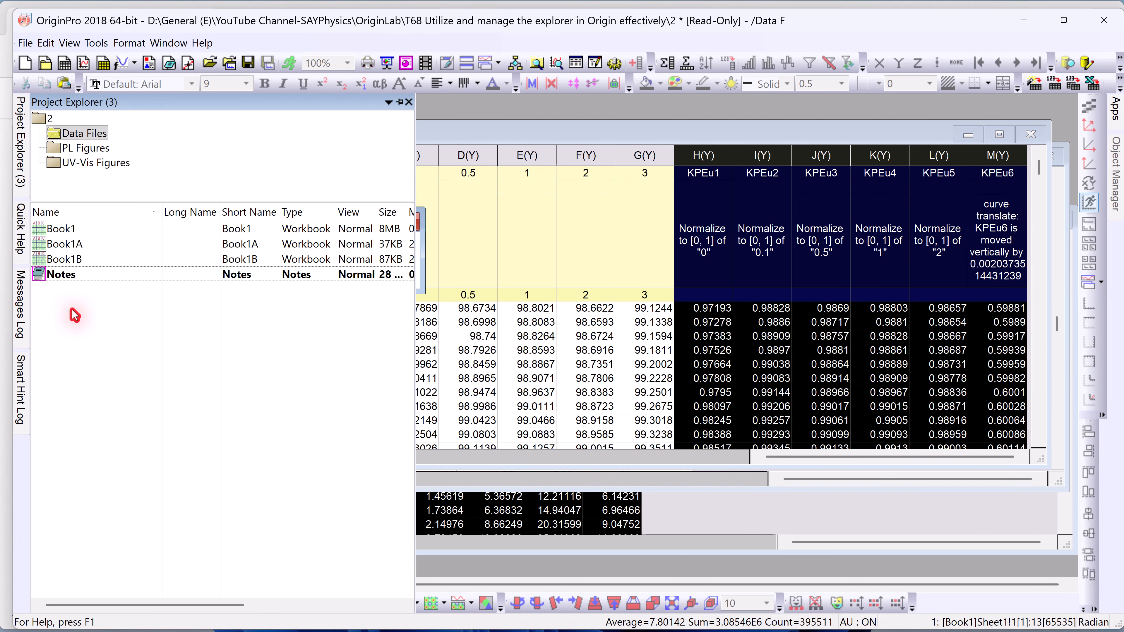
left_click(64, 259)
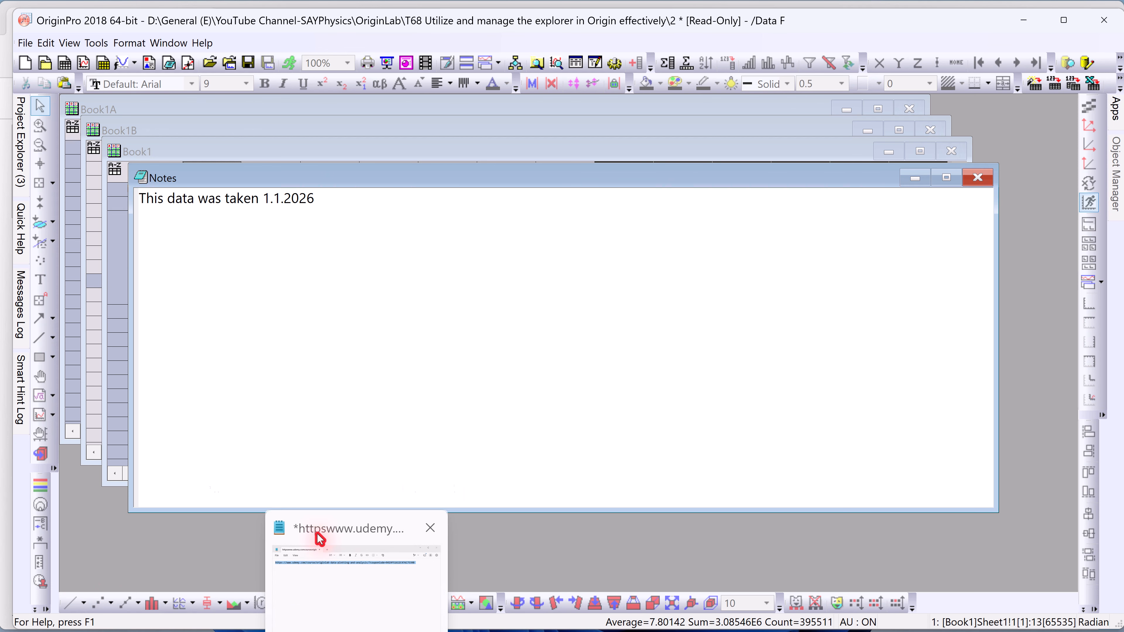
mouse_move(20, 153)
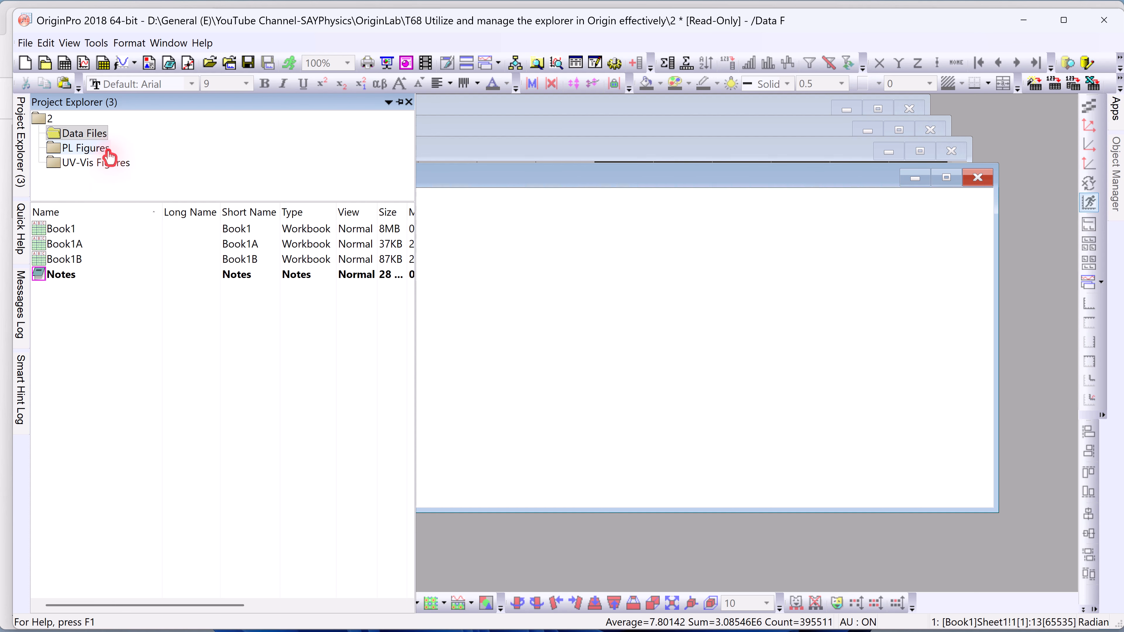
left_click(76, 170)
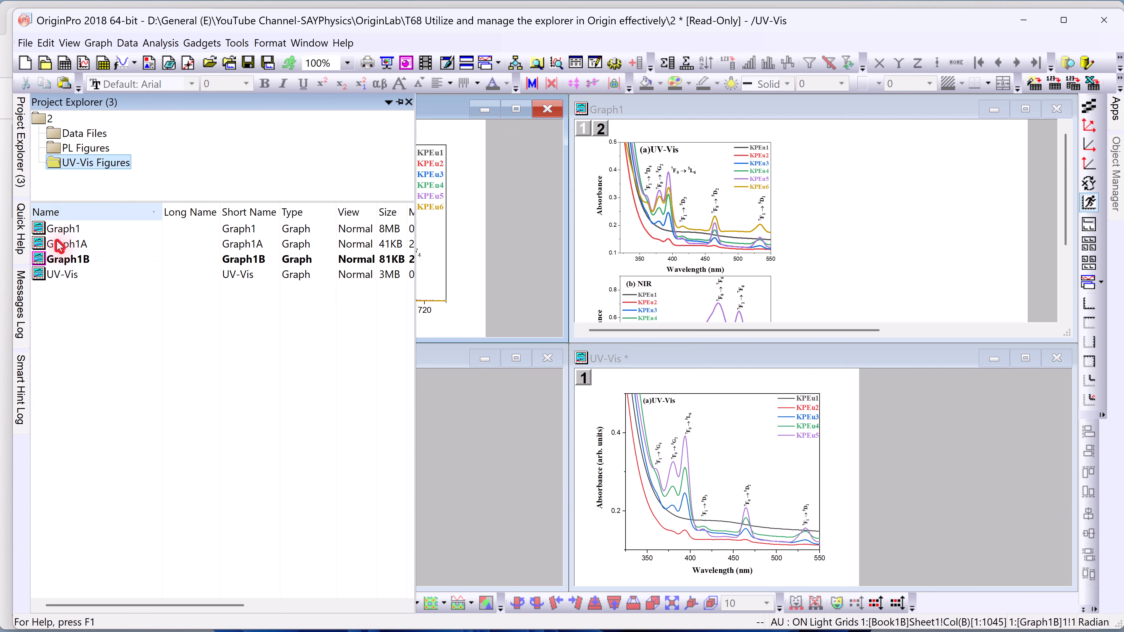
left_click(56, 150)
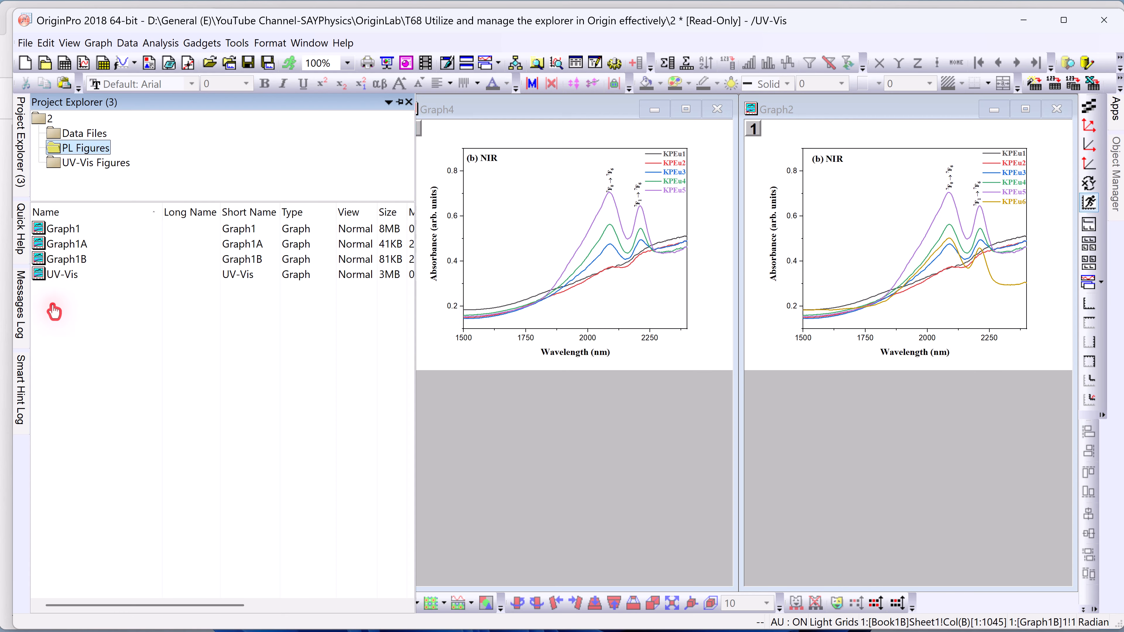
left_click(68, 133)
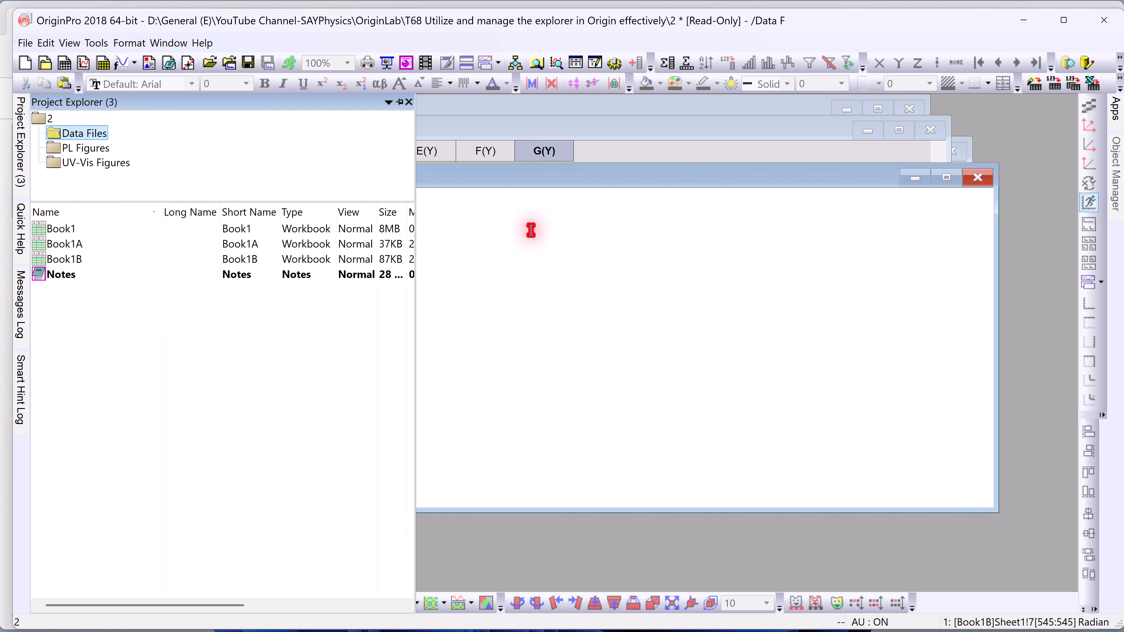
left_click(497, 257)
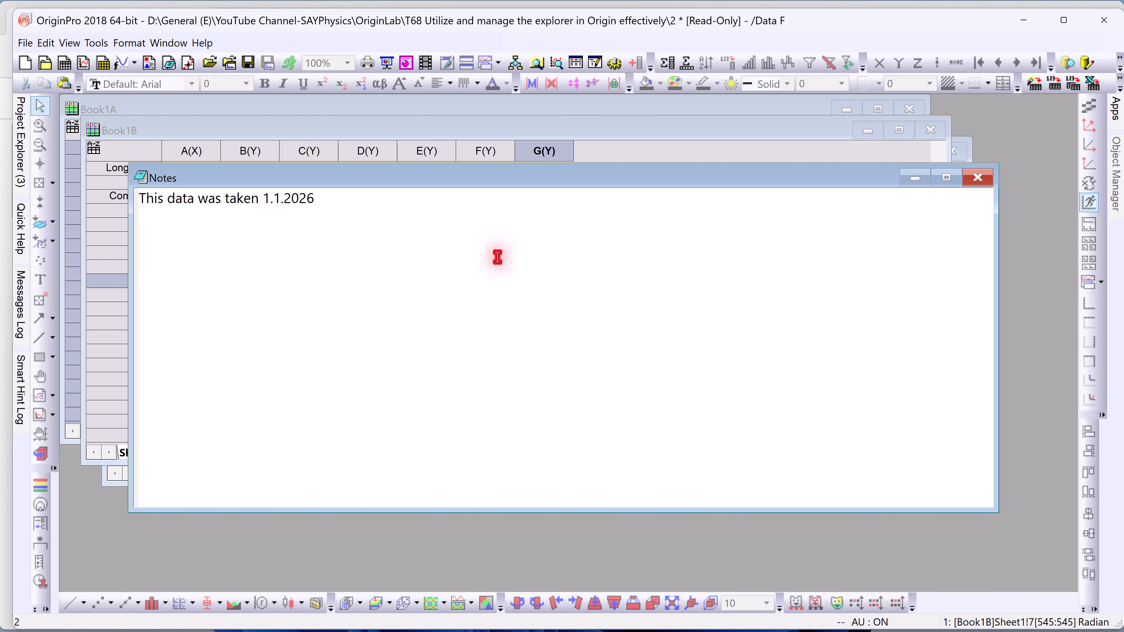